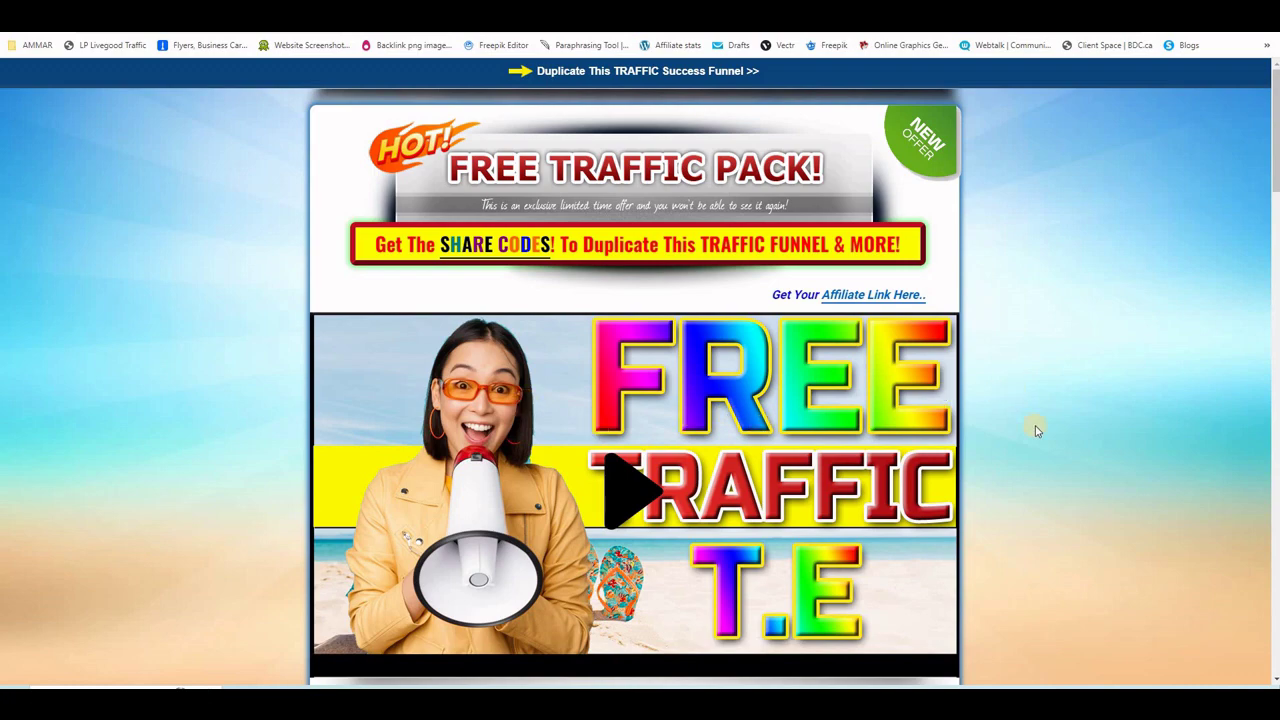
Examine the Free Traffic Pack funnel page, from the LeadsLeap join step down through the buyer, wholesale and premium traffic offers
{"action": "scroll", "coordinate": [1037, 430], "scroll_direction": "down", "scroll_amount": 5}
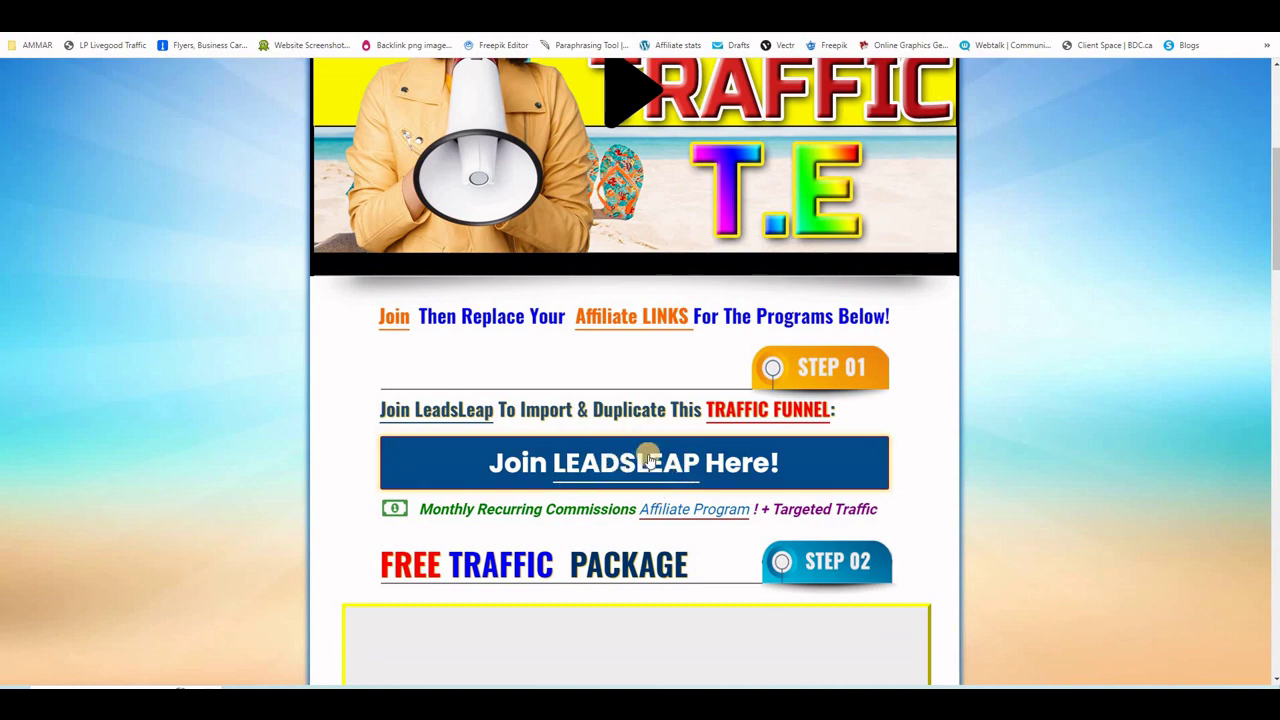
{"action": "scroll", "coordinate": [1034, 449], "scroll_direction": "down", "scroll_amount": 3}
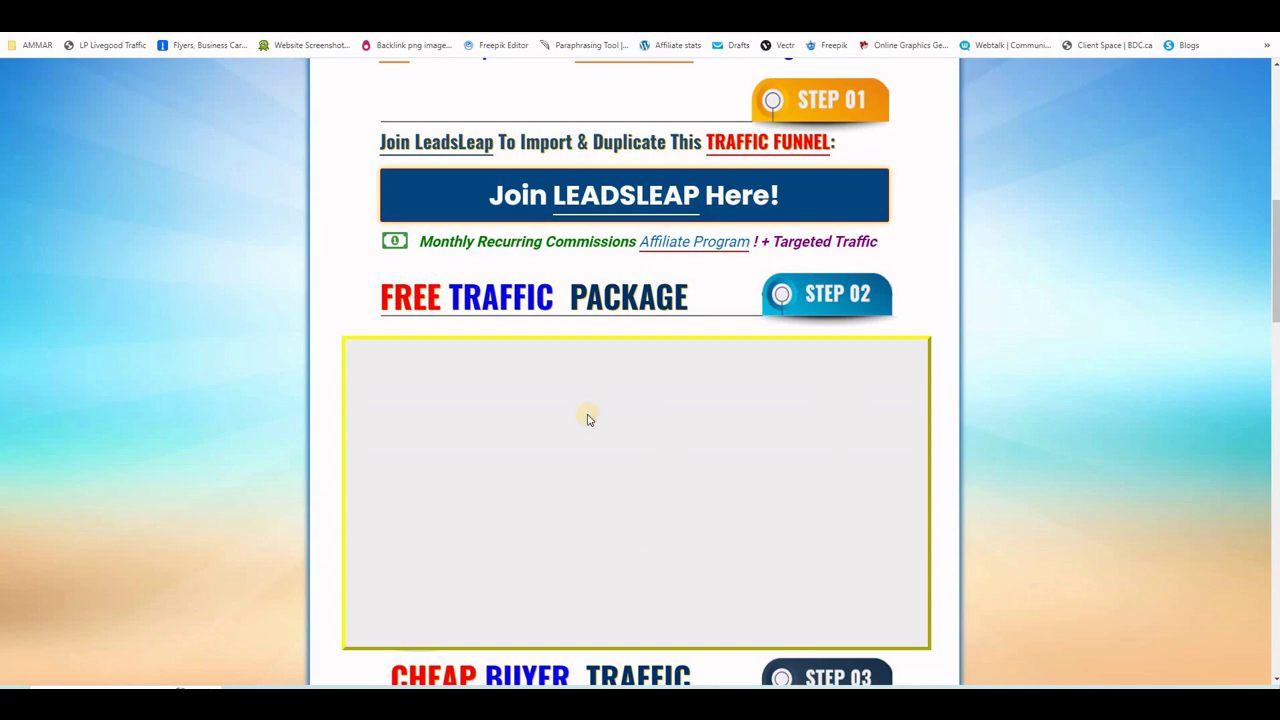
{"action": "scroll", "coordinate": [1020, 398], "scroll_direction": "down", "scroll_amount": 5}
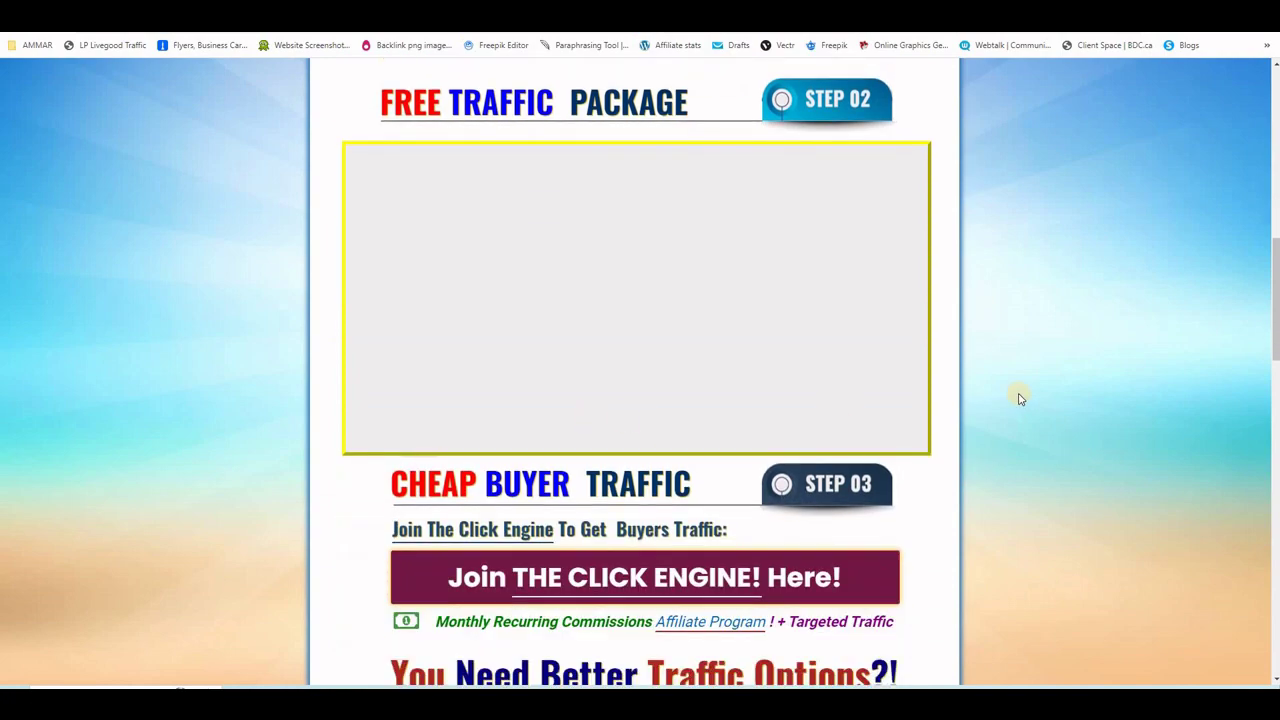
{"action": "scroll", "coordinate": [1020, 398], "scroll_direction": "down", "scroll_amount": 4}
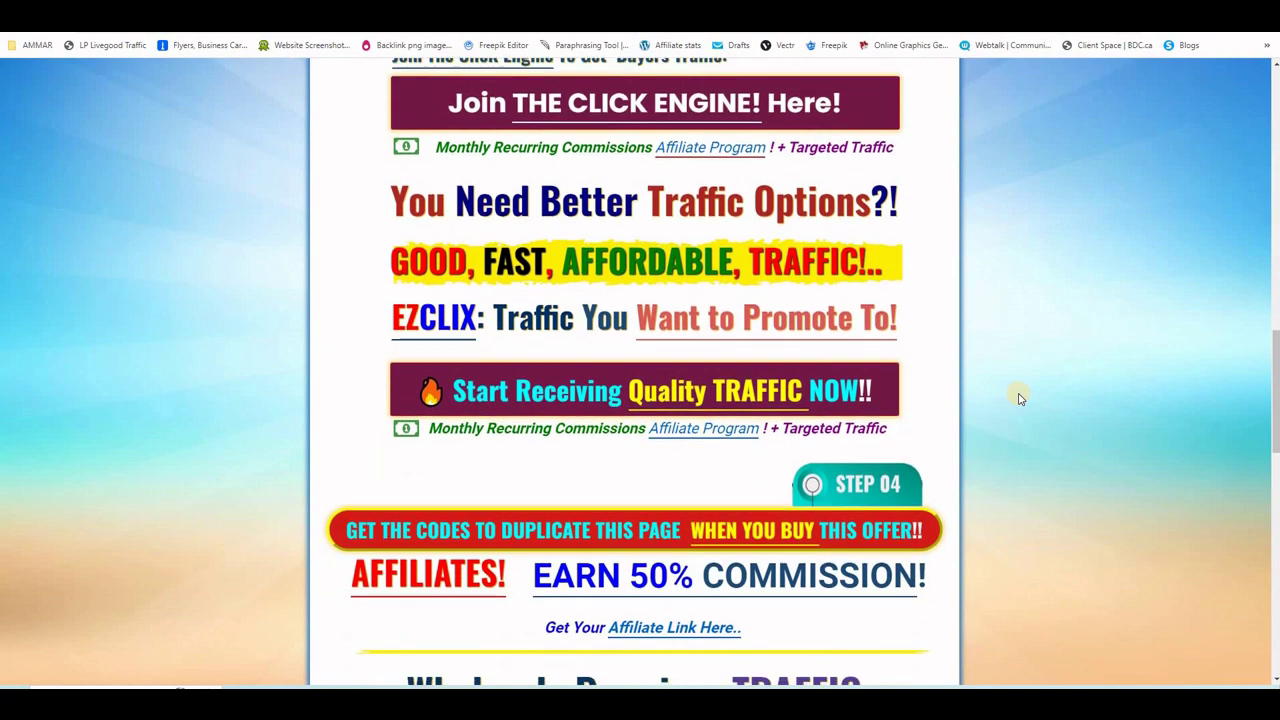
{"action": "scroll", "coordinate": [1020, 398], "scroll_direction": "down", "scroll_amount": 3}
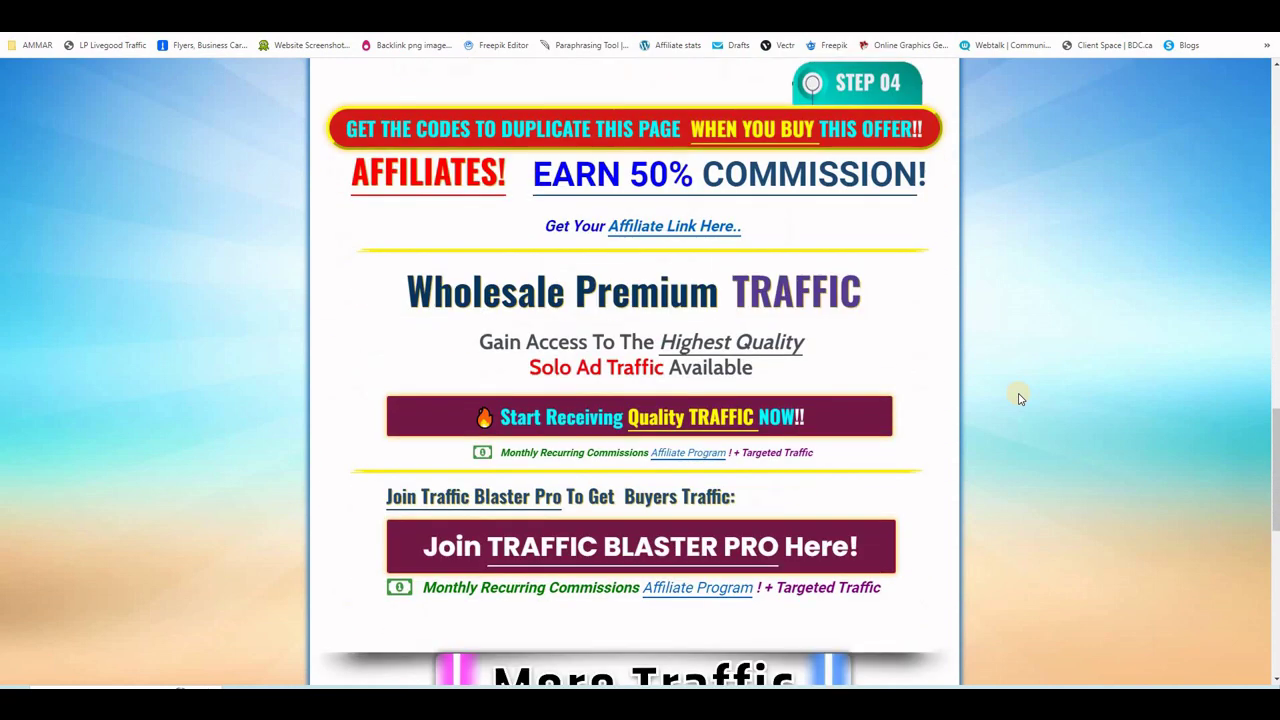
{"action": "scroll", "coordinate": [1020, 398], "scroll_direction": "down", "scroll_amount": 2}
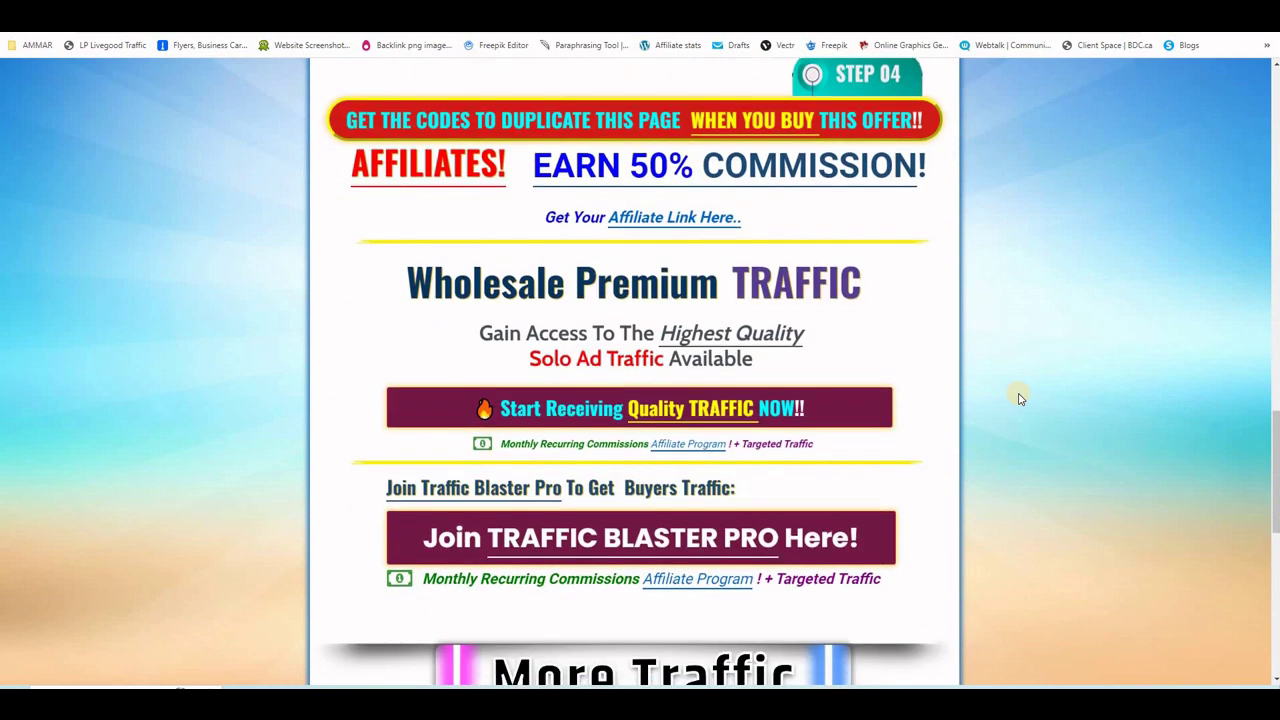
{"action": "scroll", "coordinate": [1020, 398], "scroll_direction": "down", "scroll_amount": 1}
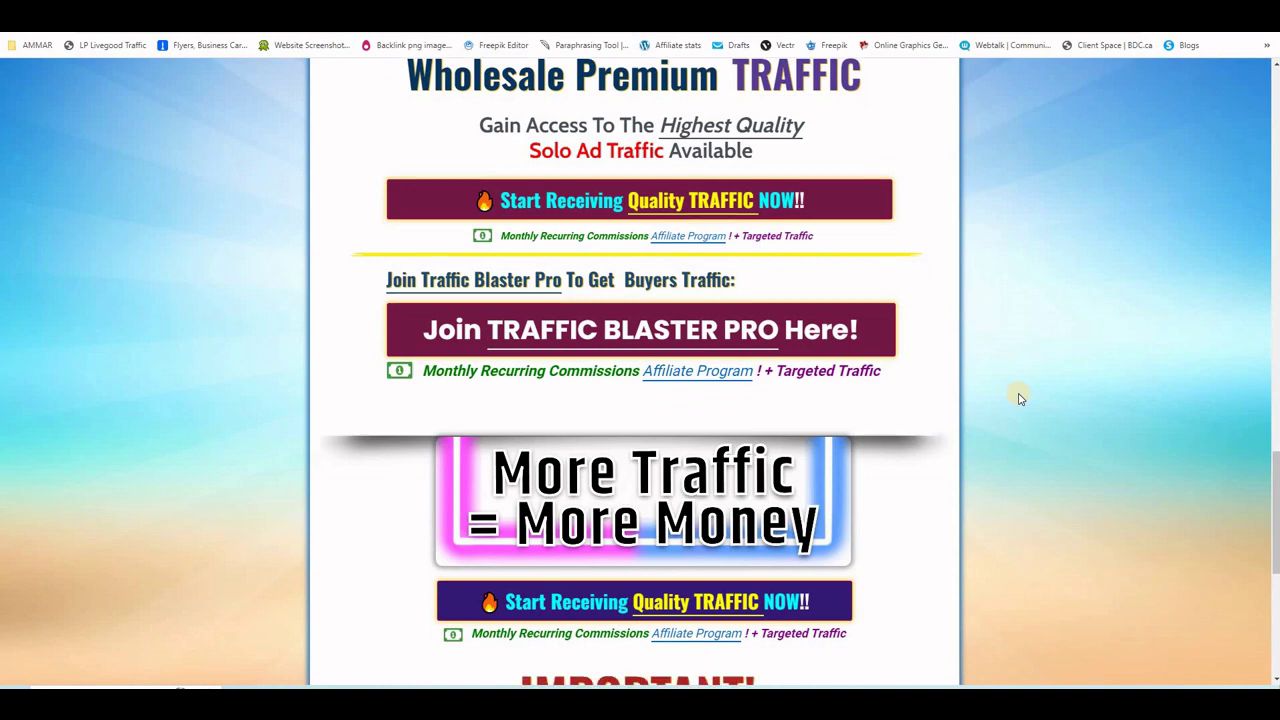
{"action": "scroll", "coordinate": [1020, 398], "scroll_direction": "up", "scroll_amount": 10}
{"action": "scroll", "coordinate": [1020, 398], "scroll_direction": "up", "scroll_amount": 10}
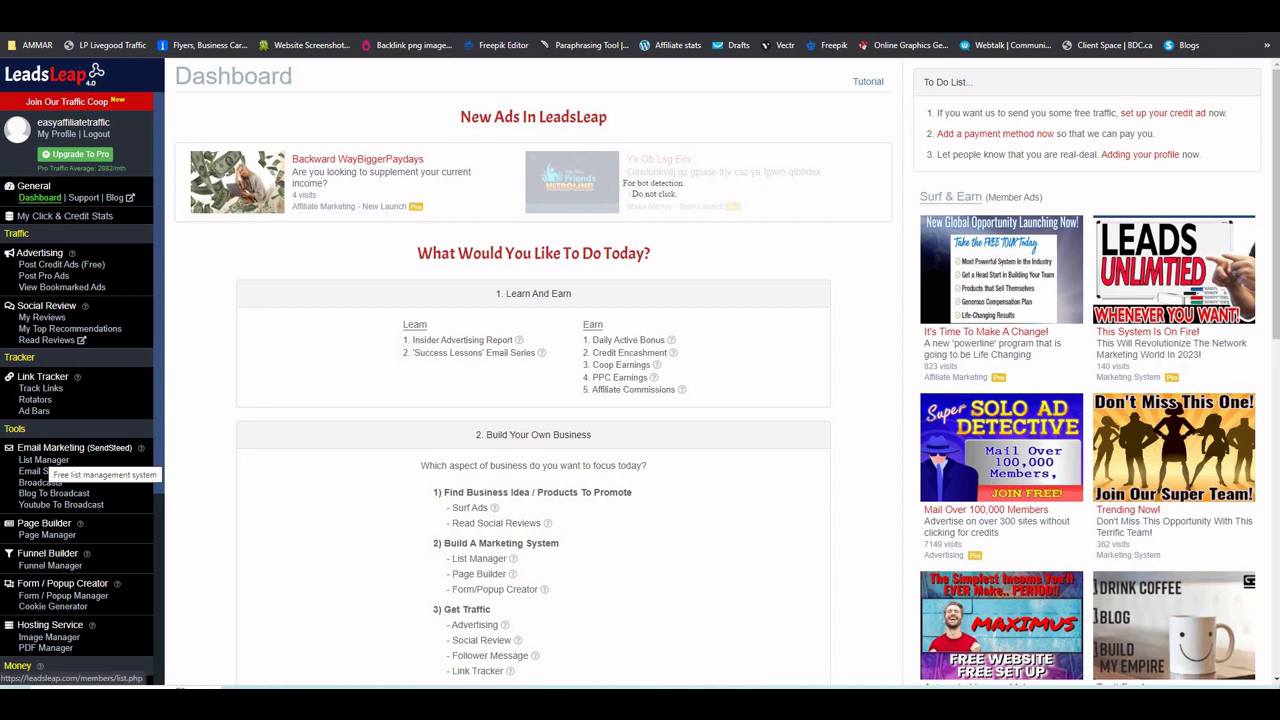
Open the FREE TRAFFIC PACK list's settings in the List Manager, check the customization and sender details, and save and activate the list
{"action": "left_click", "coordinate": [40, 461]}
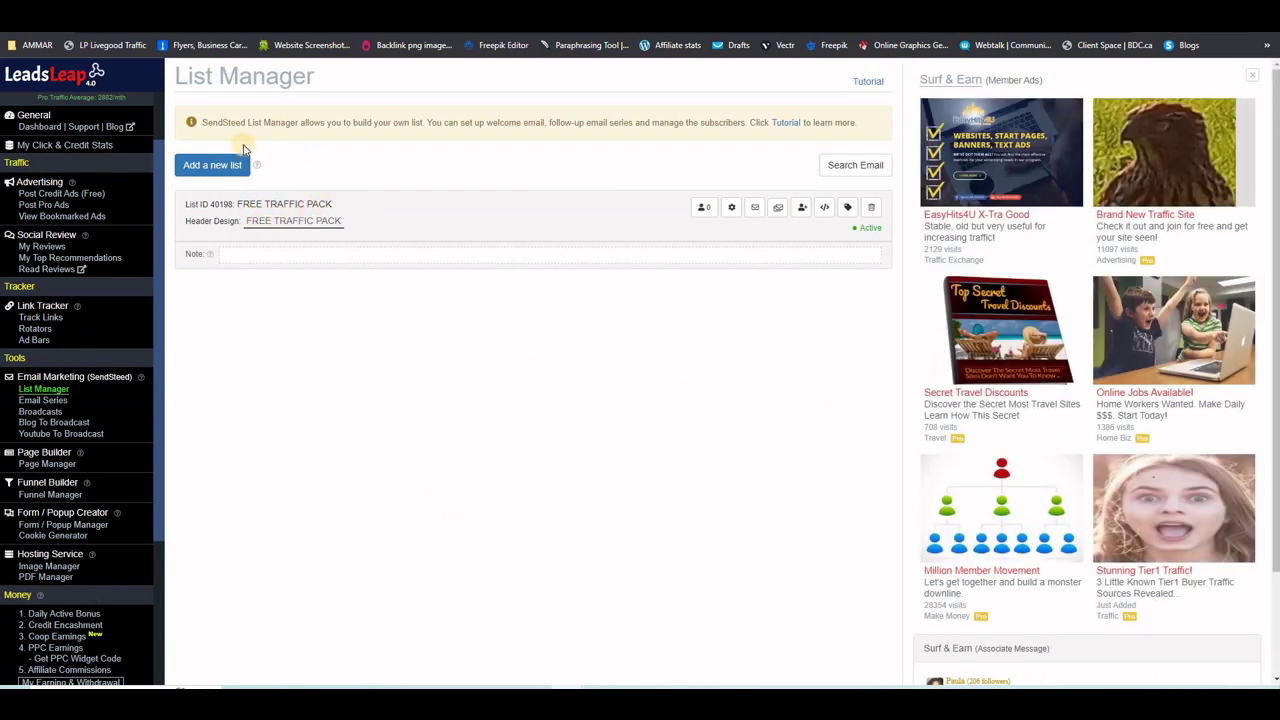
{"action": "left_click", "coordinate": [196, 170]}
{"action": "left_click", "coordinate": [732, 210]}
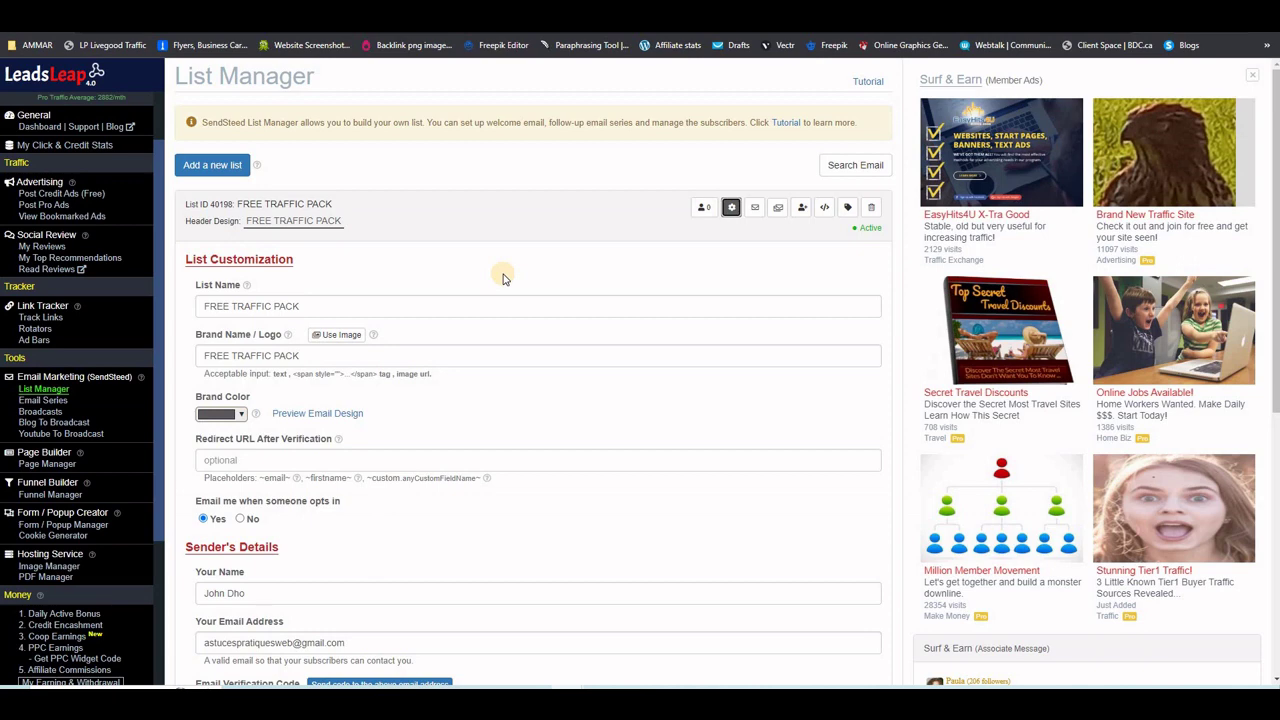
{"action": "scroll", "coordinate": [503, 279], "scroll_direction": "down", "scroll_amount": 1}
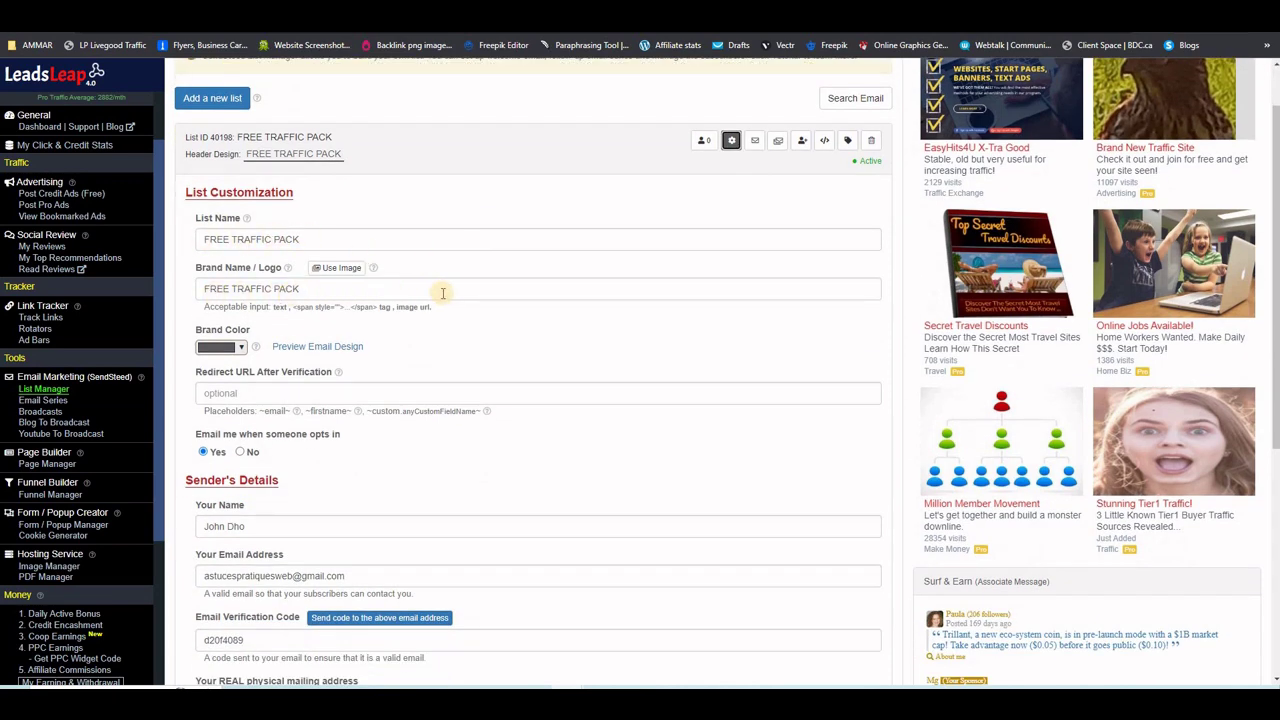
{"action": "scroll", "coordinate": [410, 400], "scroll_direction": "down", "scroll_amount": 1}
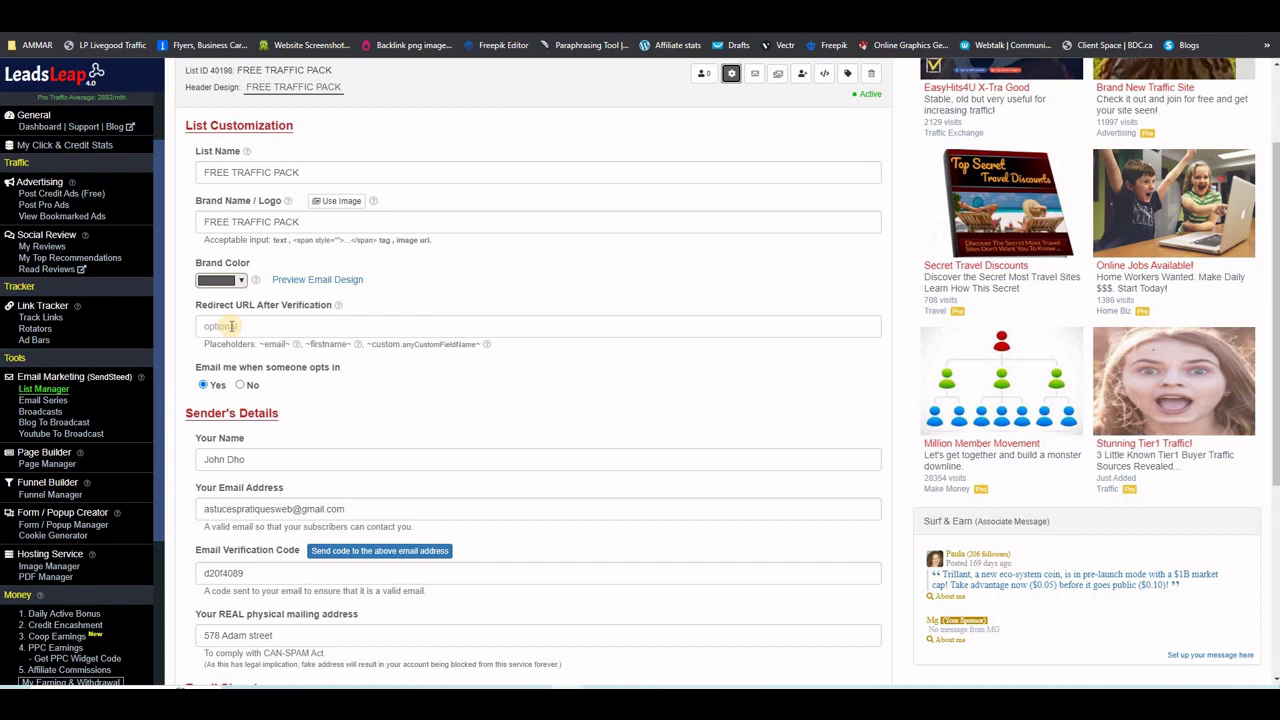
{"action": "scroll", "coordinate": [403, 369], "scroll_direction": "down", "scroll_amount": 2}
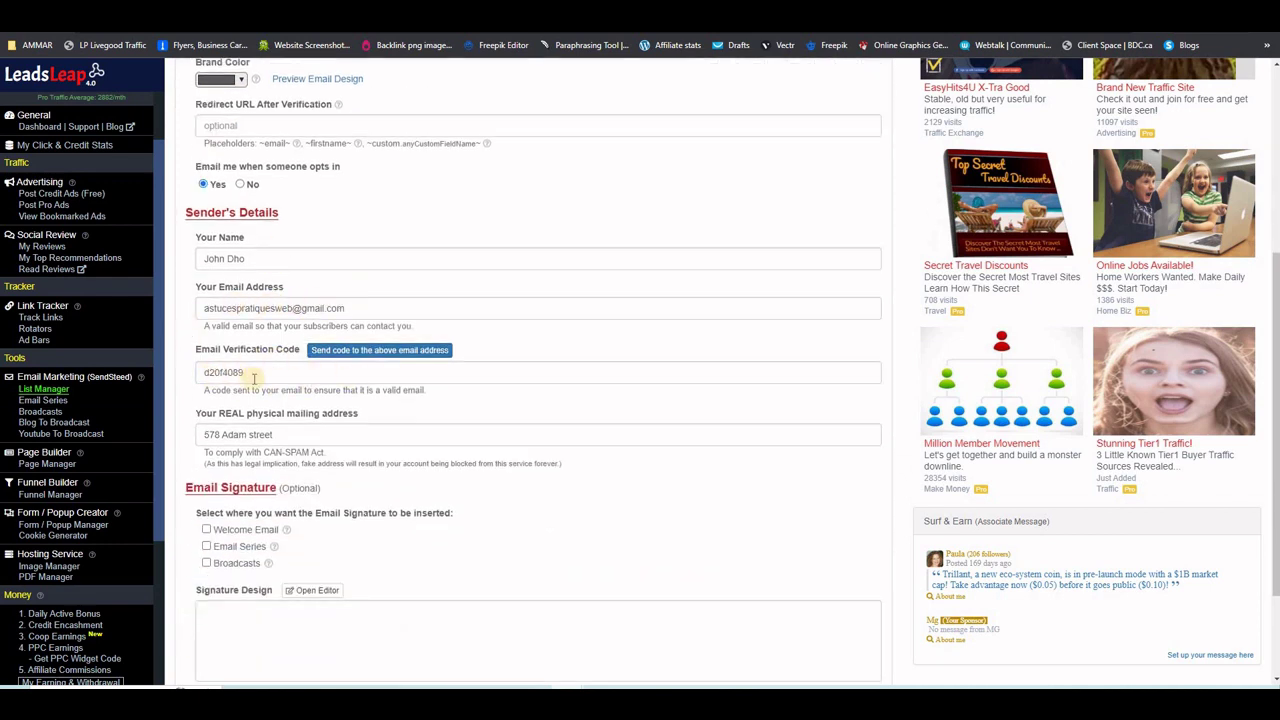
{"action": "scroll", "coordinate": [355, 415], "scroll_direction": "down", "scroll_amount": 2}
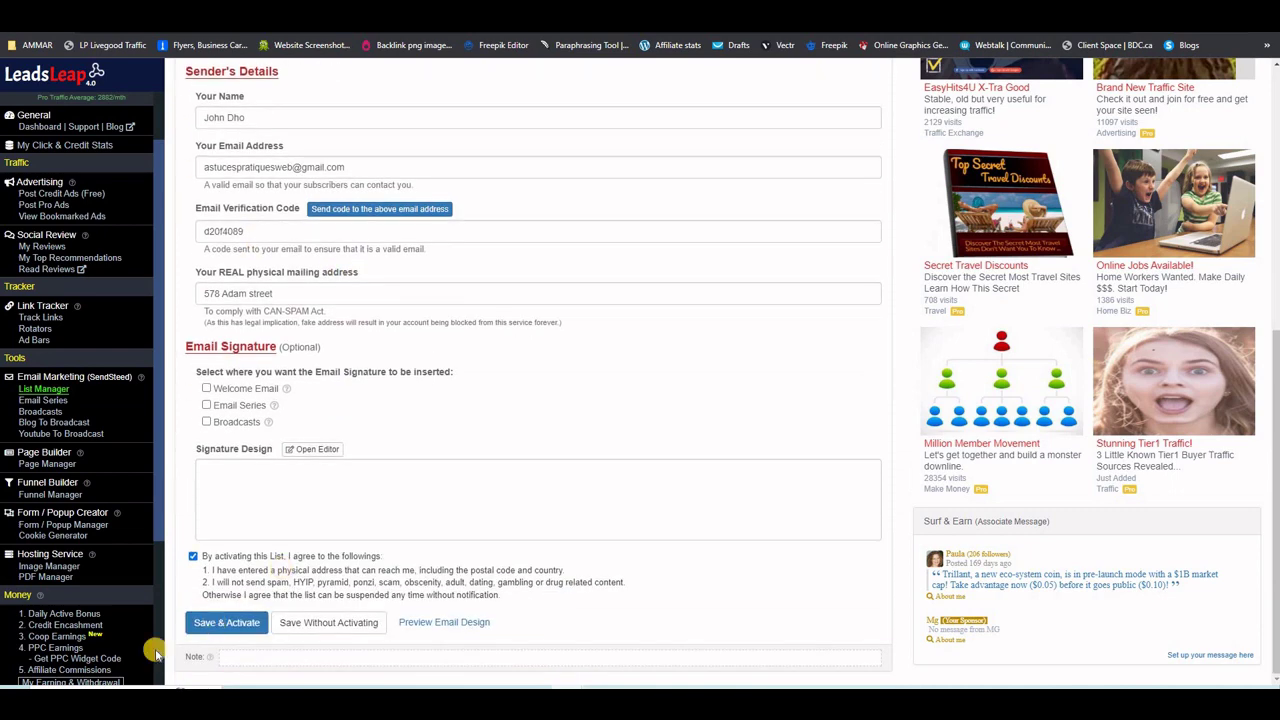
{"action": "left_click", "coordinate": [237, 622]}
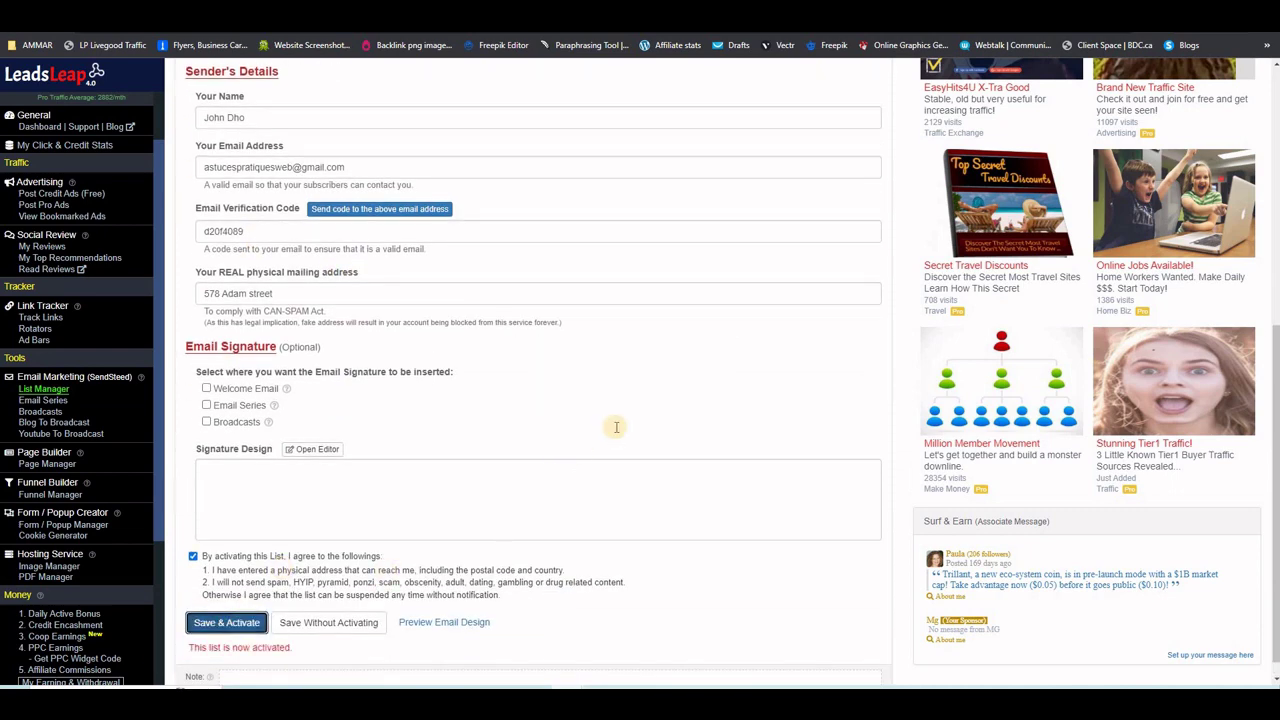
Open the list's welcome email in its editor and check the linked texts "FREE TRAFFIC PACKAGE>>" and "Grab your copy here>>"
{"action": "scroll", "coordinate": [616, 427], "scroll_direction": "up", "scroll_amount": 5}
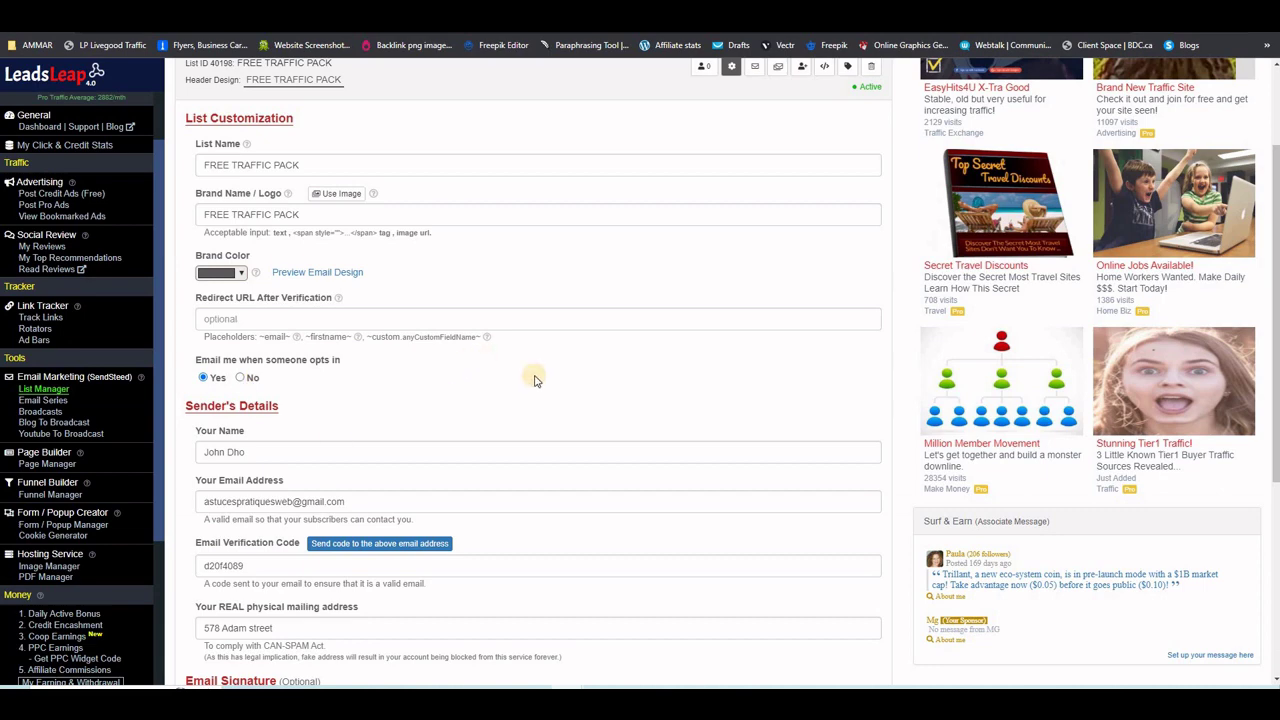
{"action": "scroll", "coordinate": [535, 380], "scroll_direction": "up", "scroll_amount": 2}
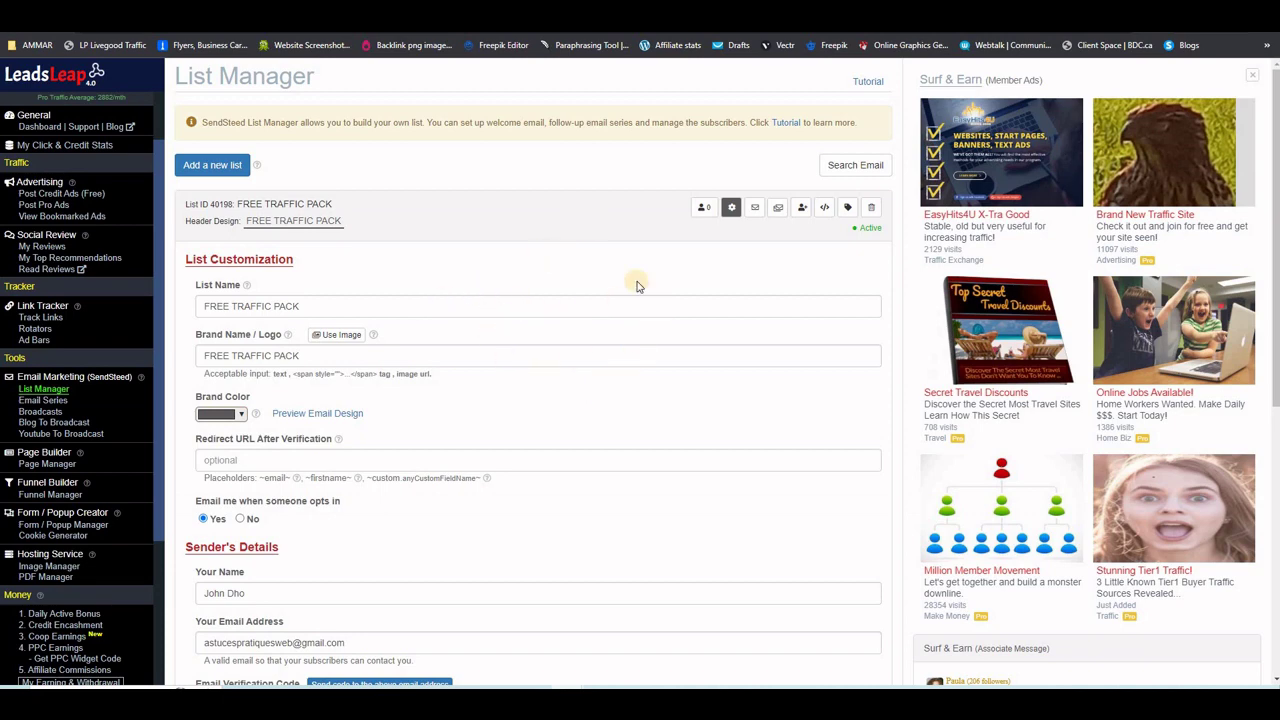
{"action": "left_click", "coordinate": [754, 210]}
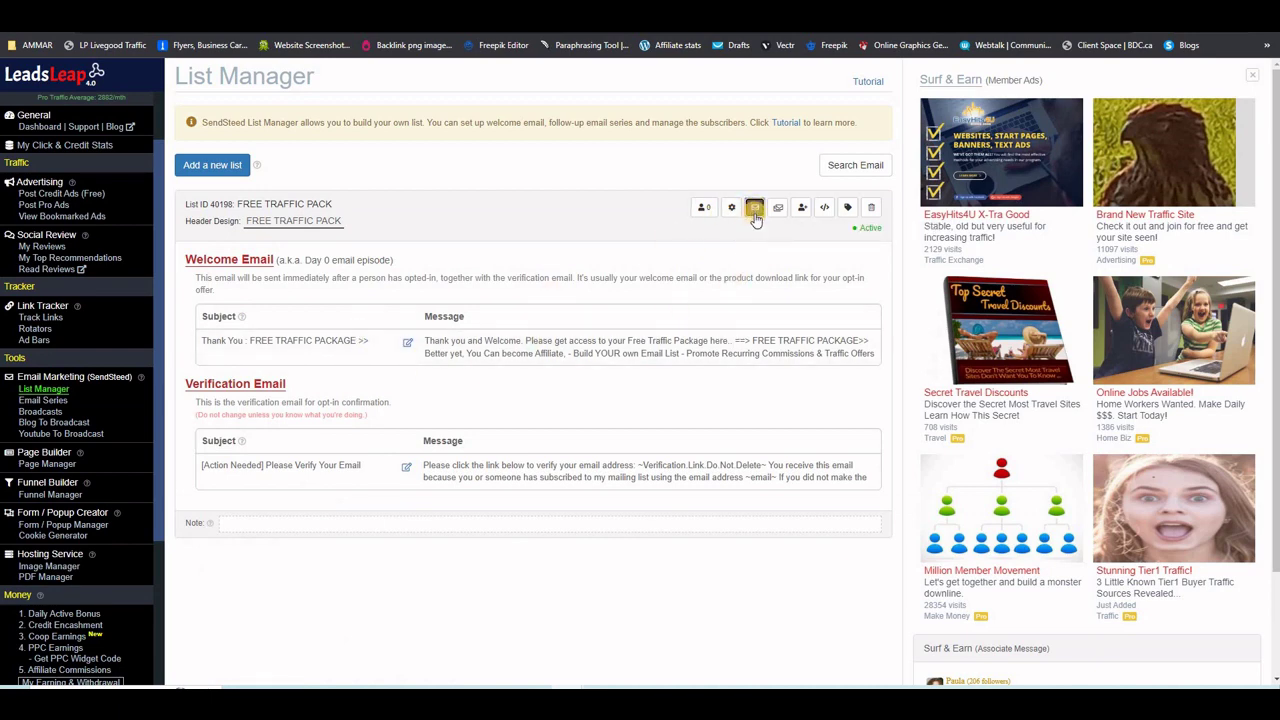
{"action": "left_click", "coordinate": [406, 346]}
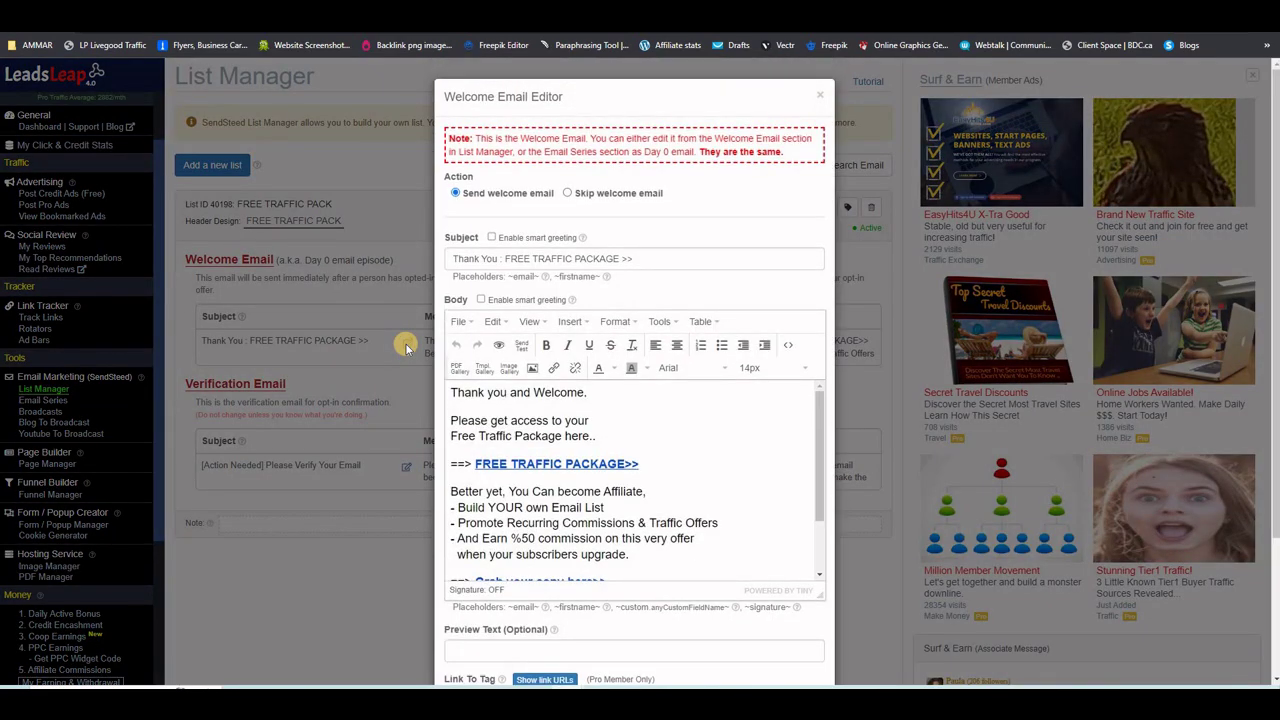
{"action": "left_click", "coordinate": [435, 395]}
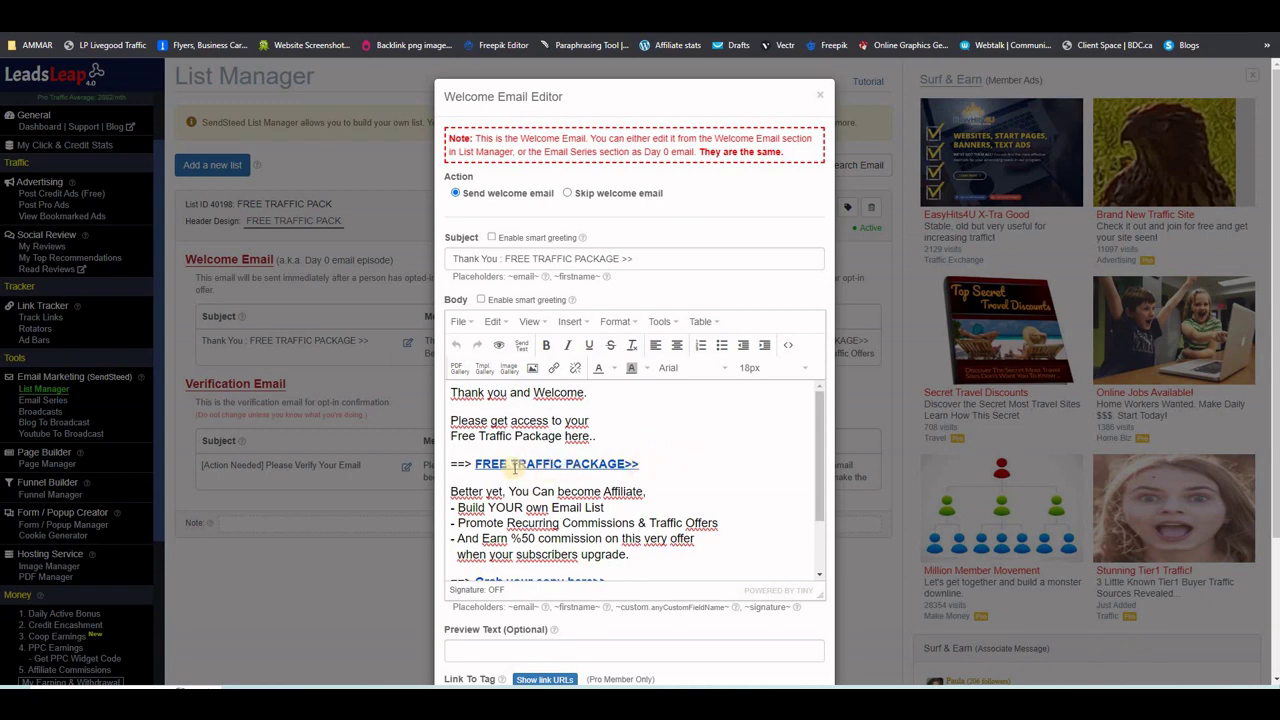
{"action": "left_click_drag", "start_coordinate": [479, 466], "coordinate": [686, 466]}
{"action": "scroll", "coordinate": [686, 465], "scroll_direction": "down", "scroll_amount": 2}
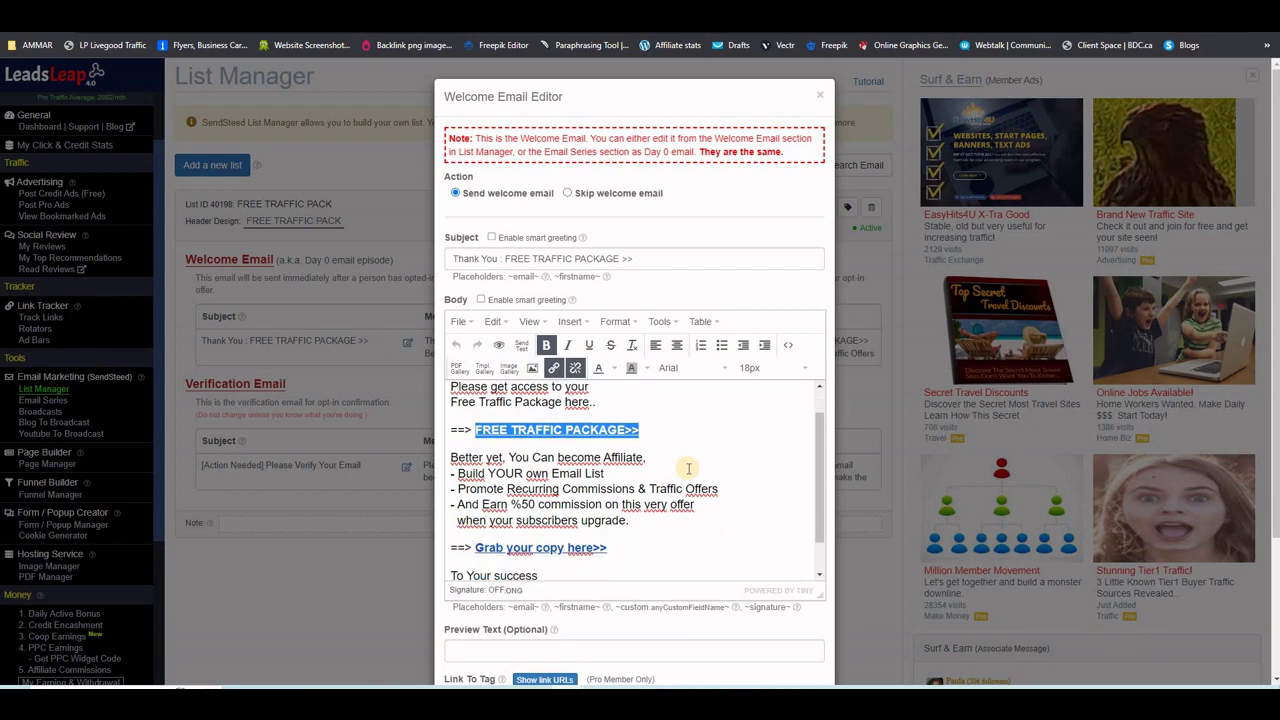
{"action": "left_click_drag", "start_coordinate": [607, 515], "coordinate": [476, 516]}
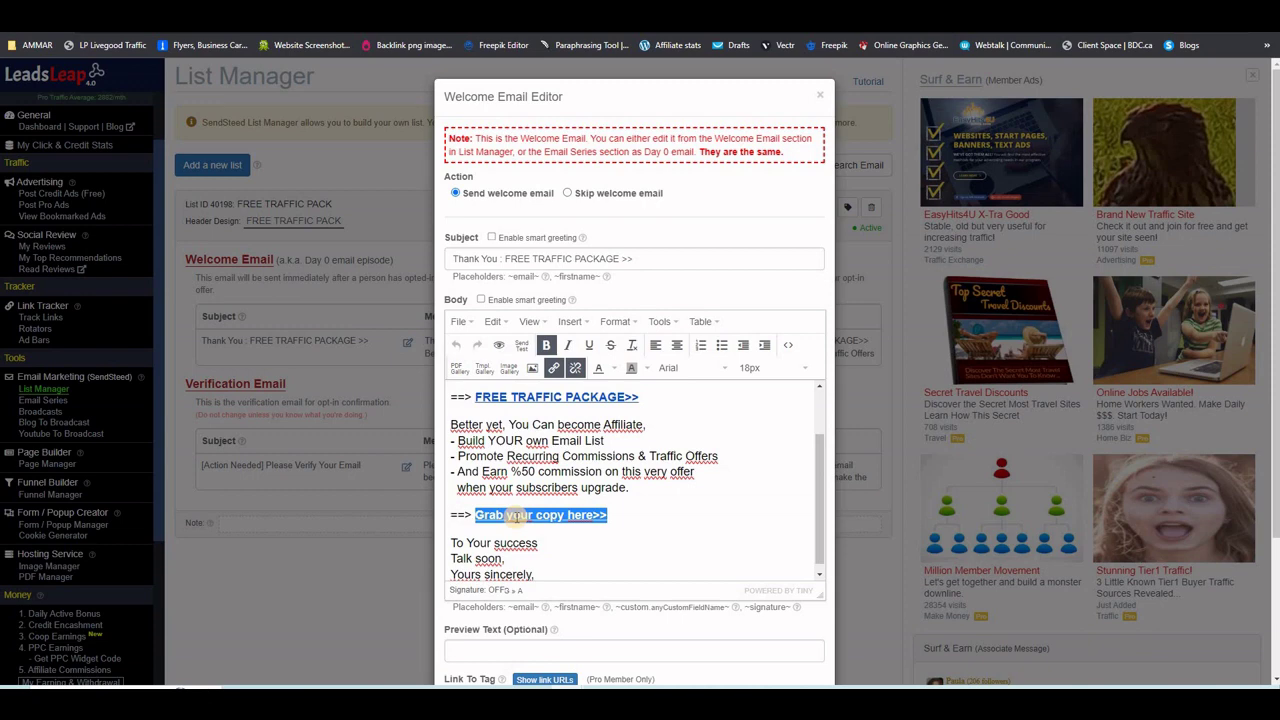
Examine the Free Traffic Pack subject line and welcome email text on the email template page, and return to the List Manager
{"action": "key", "text": "ctrl+Tab"}
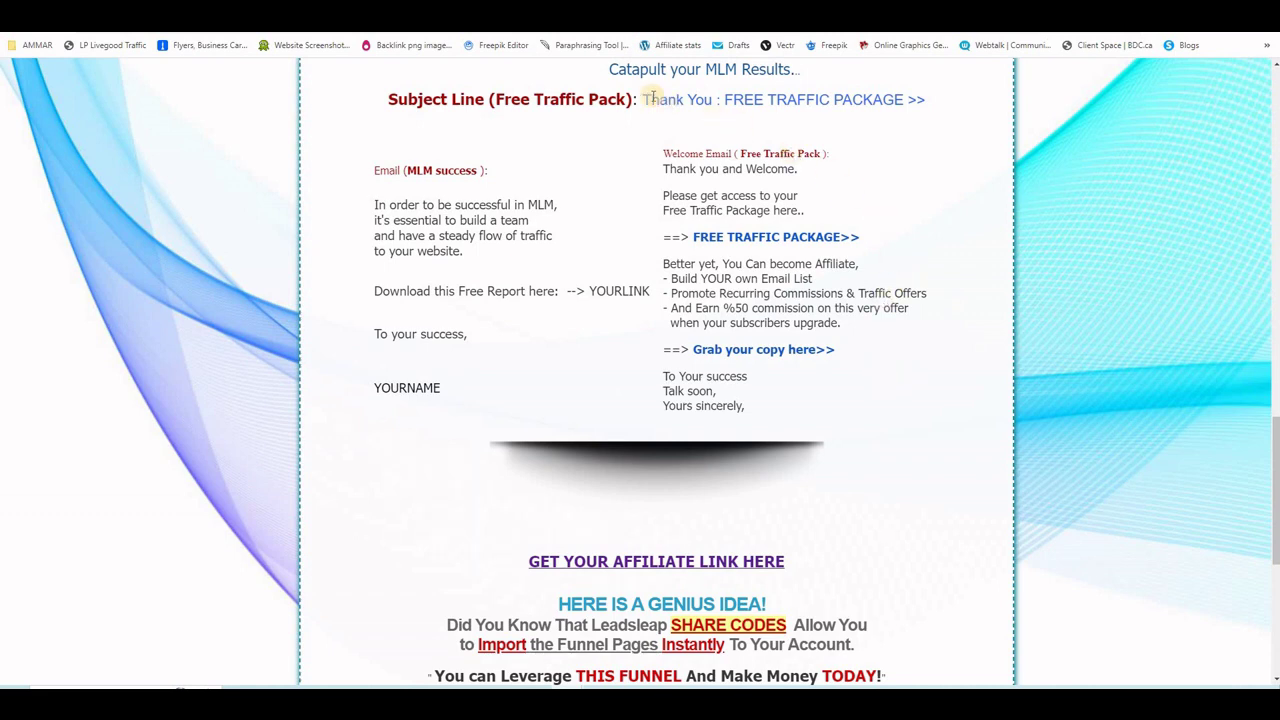
{"action": "left_click_drag", "start_coordinate": [643, 99], "coordinate": [806, 101]}
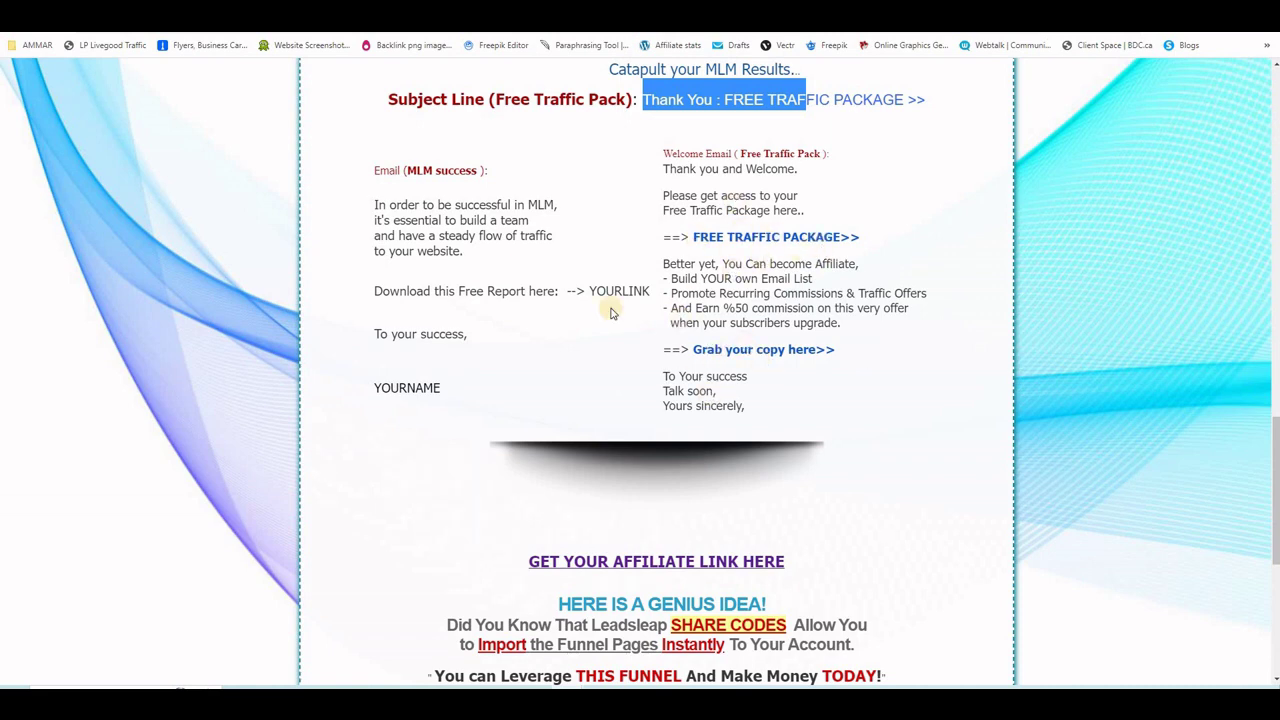
{"action": "key", "text": "ctrl+w"}
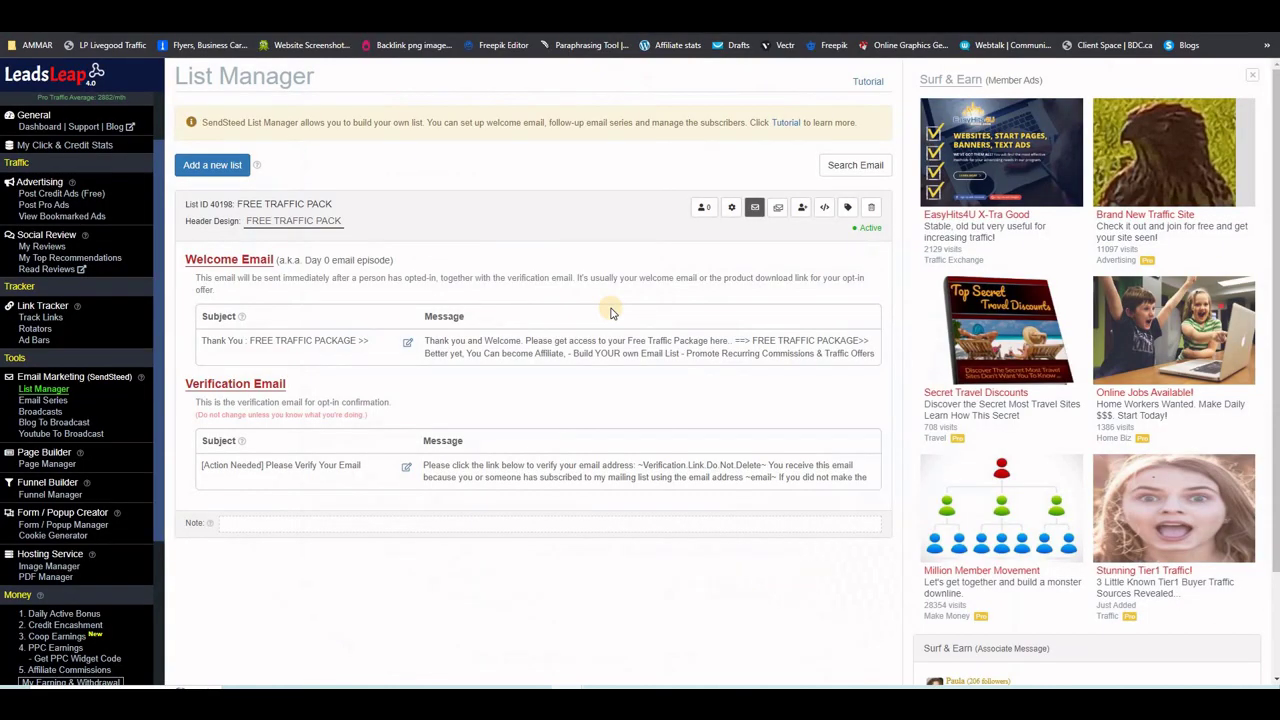
Create a page campaign named FREE TRAFFIC in the Page Manager and import a page into it using a share code
{"action": "left_click", "coordinate": [48, 465]}
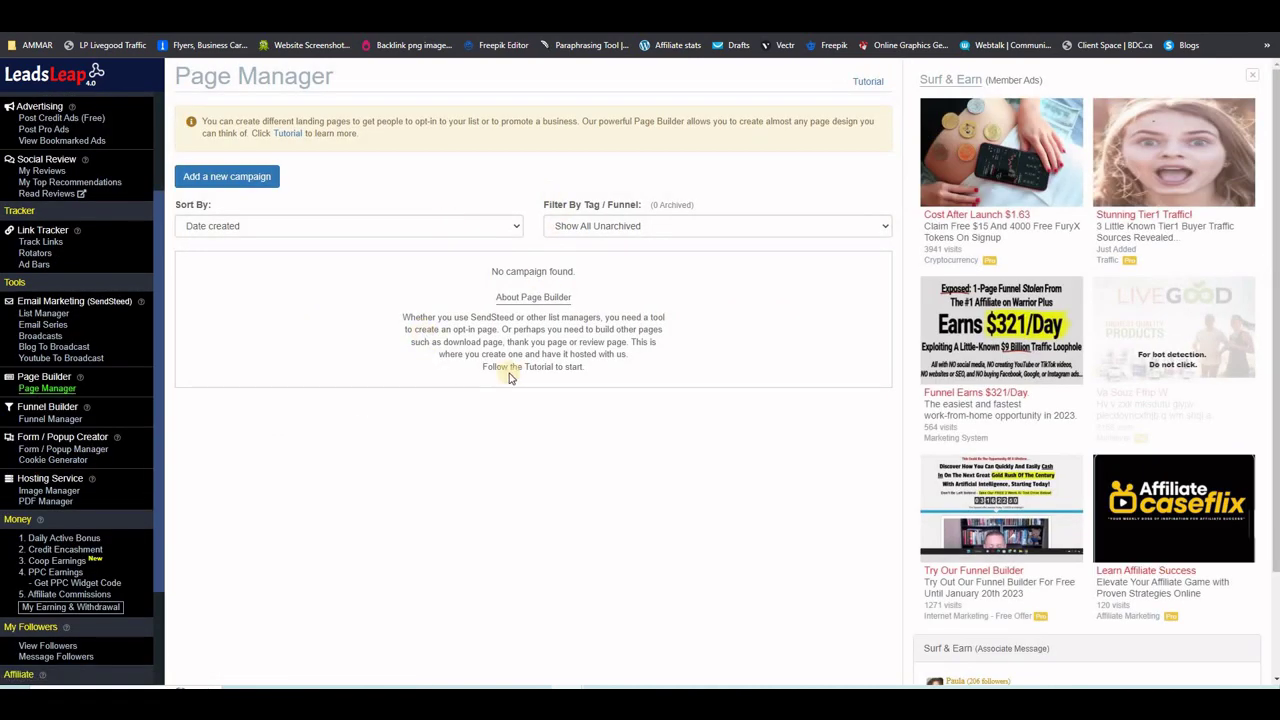
{"action": "left_click", "coordinate": [229, 179]}
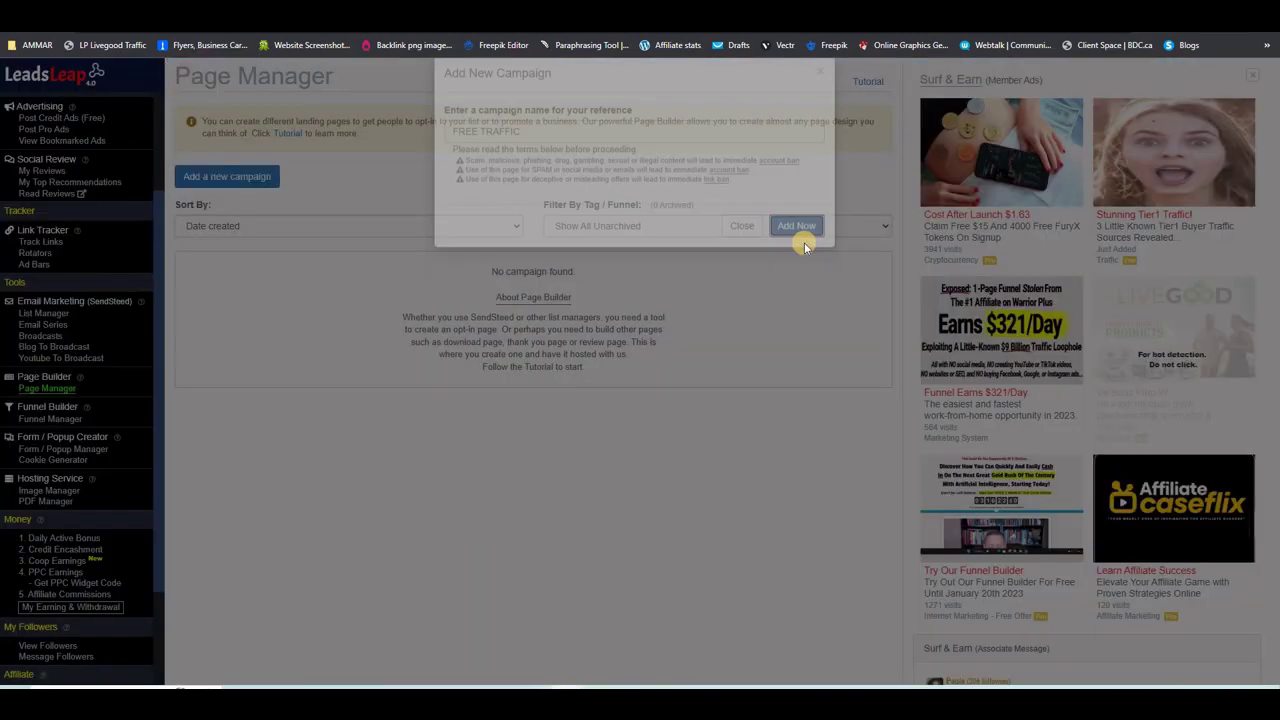
{"action": "left_click", "coordinate": [802, 241]}
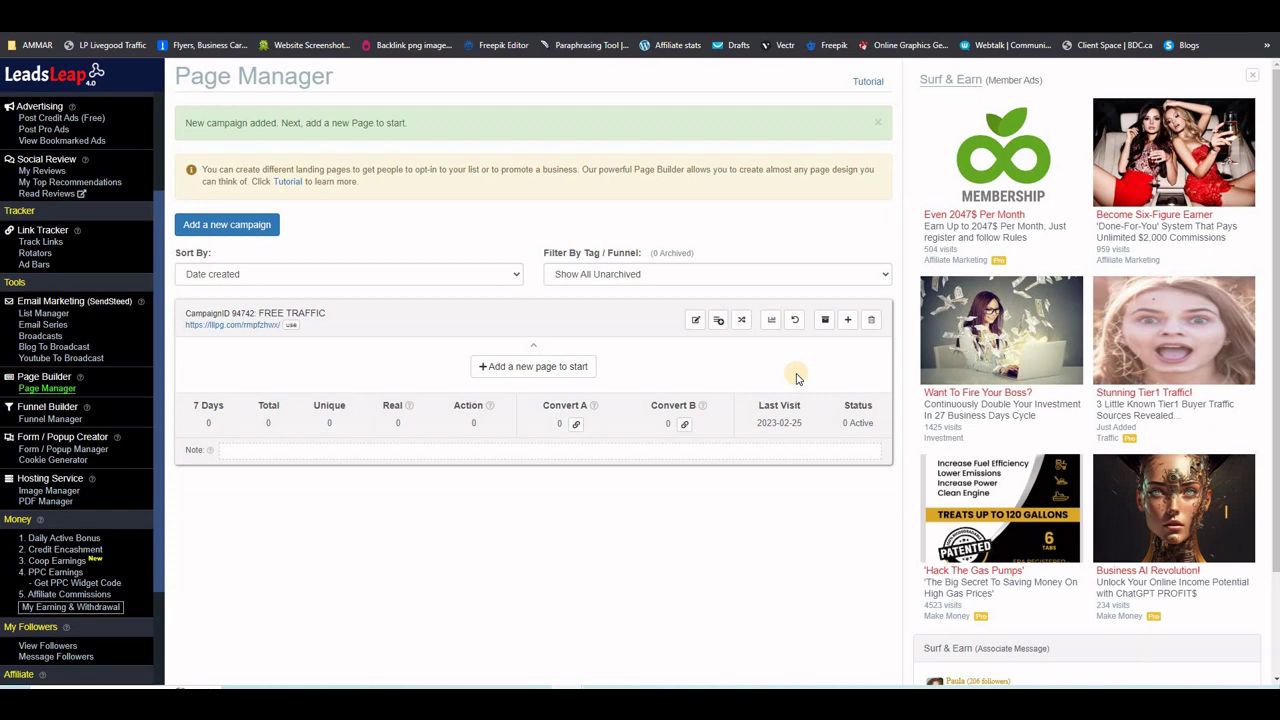
{"action": "left_click", "coordinate": [848, 322]}
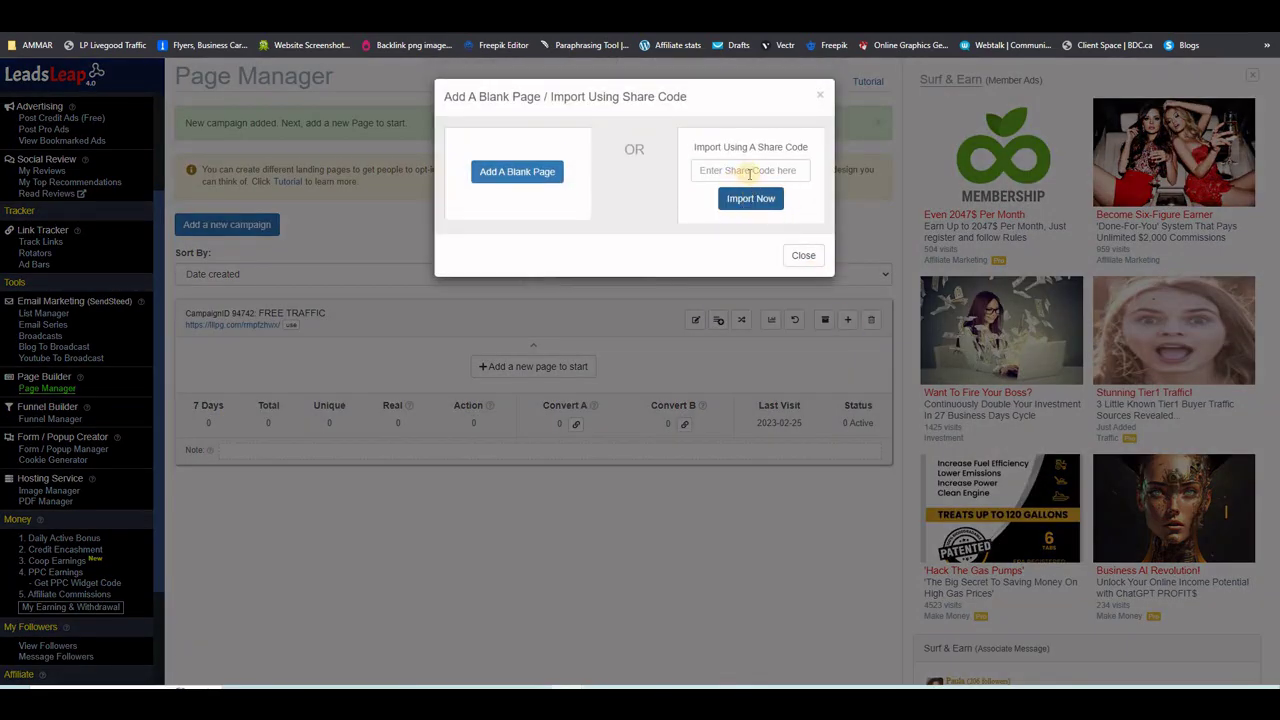
{"action": "left_click", "coordinate": [517, 171]}
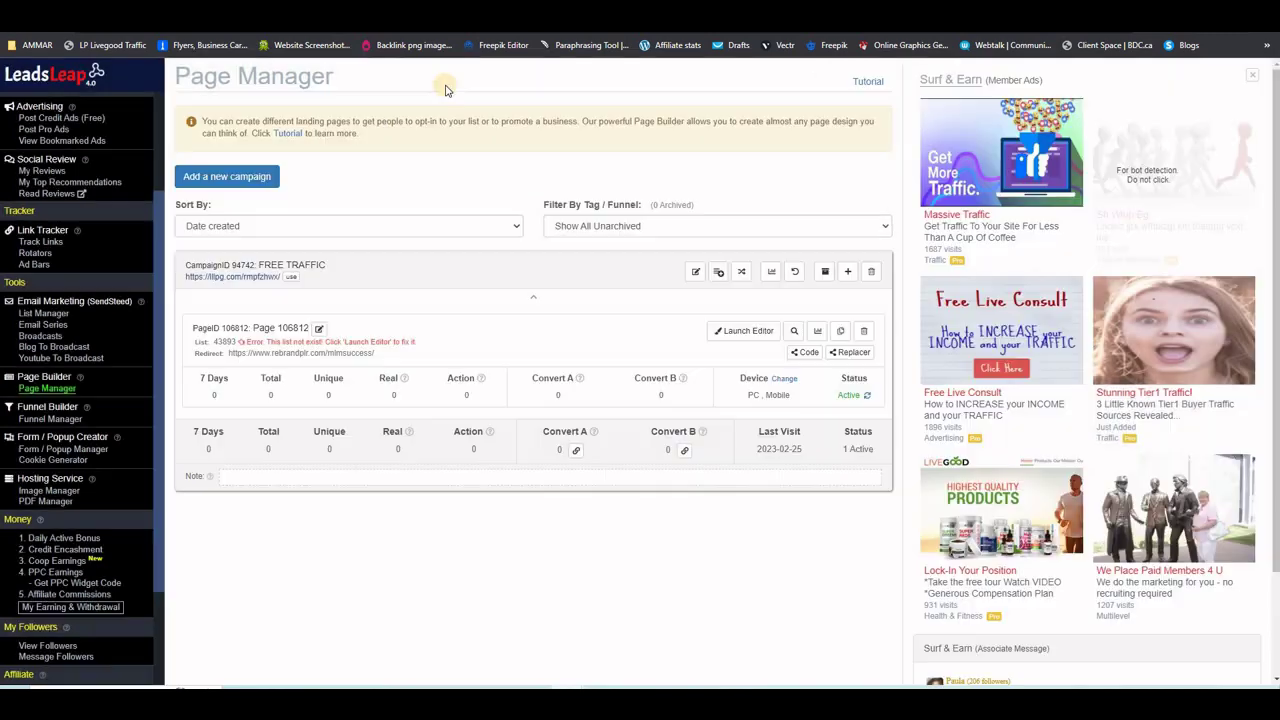
View the FREE TRAFFIC campaign's live page through its link, look over its content and return to the Page Manager
{"action": "left_click", "coordinate": [237, 278]}
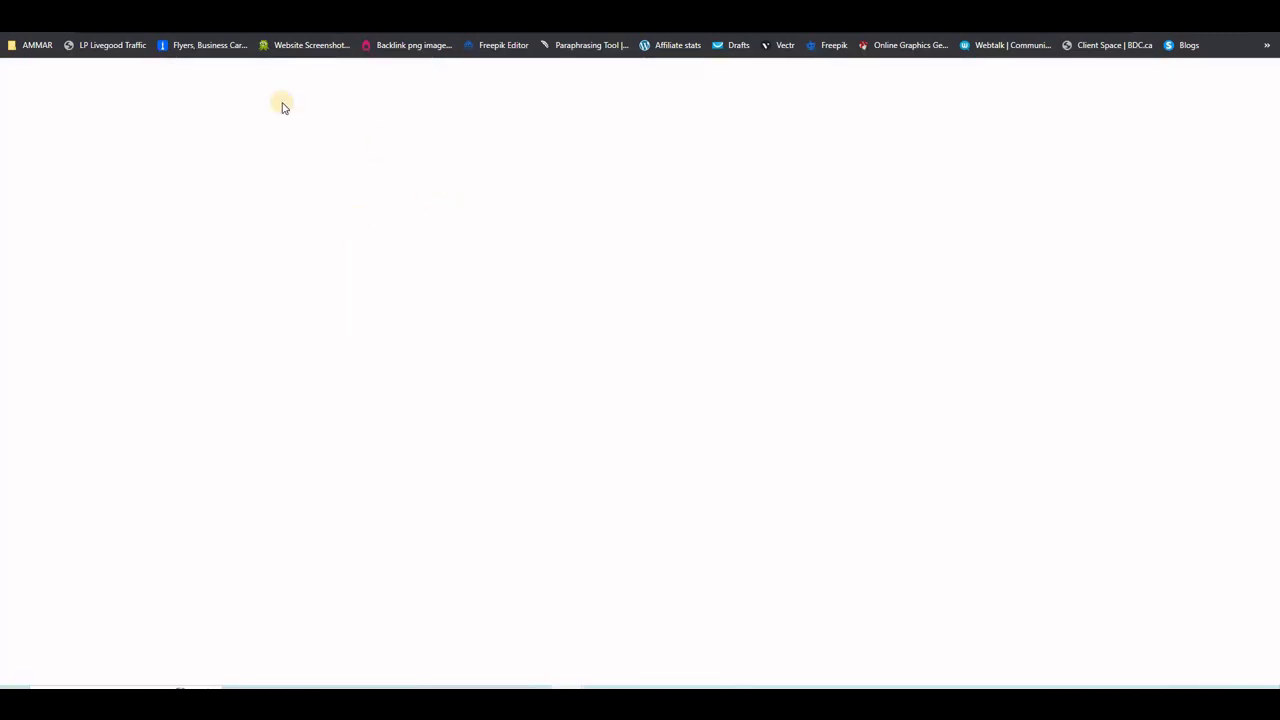
{"action": "scroll", "coordinate": [1000, 500], "scroll_direction": "down", "scroll_amount": 10}
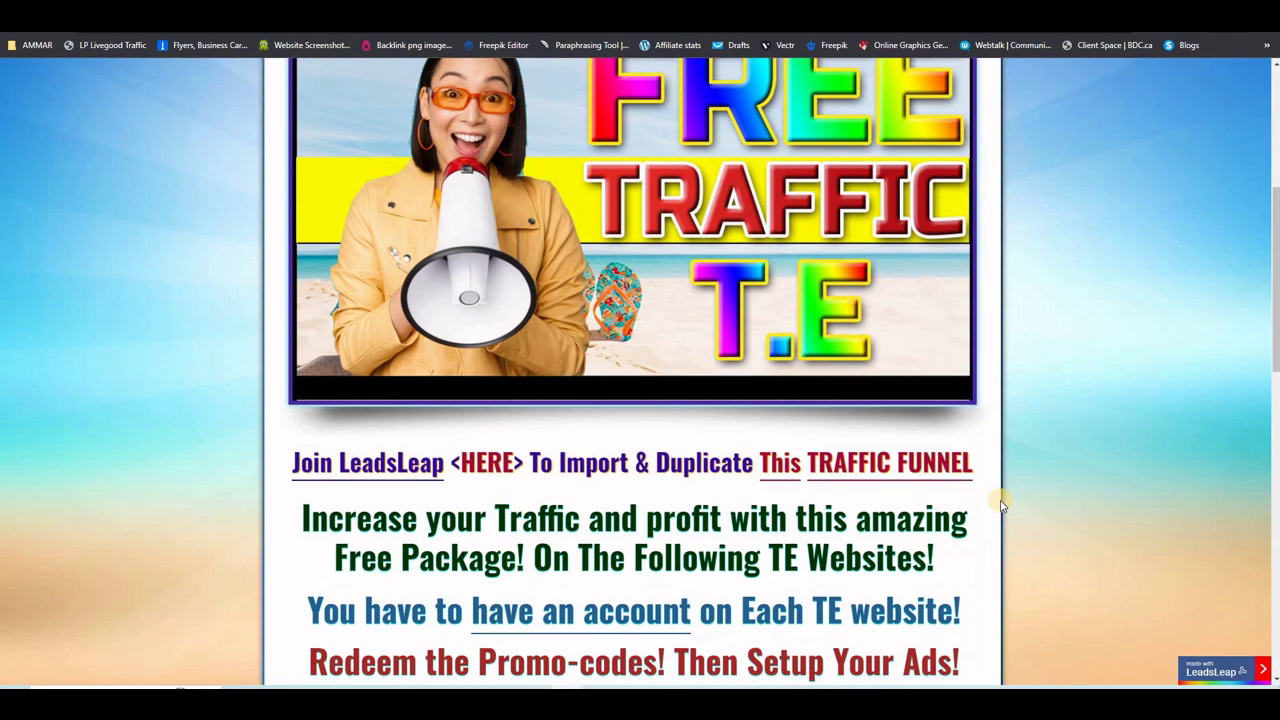
{"action": "scroll", "coordinate": [1001, 505], "scroll_direction": "down", "scroll_amount": 5}
{"action": "scroll", "coordinate": [1001, 505], "scroll_direction": "up", "scroll_amount": 20}
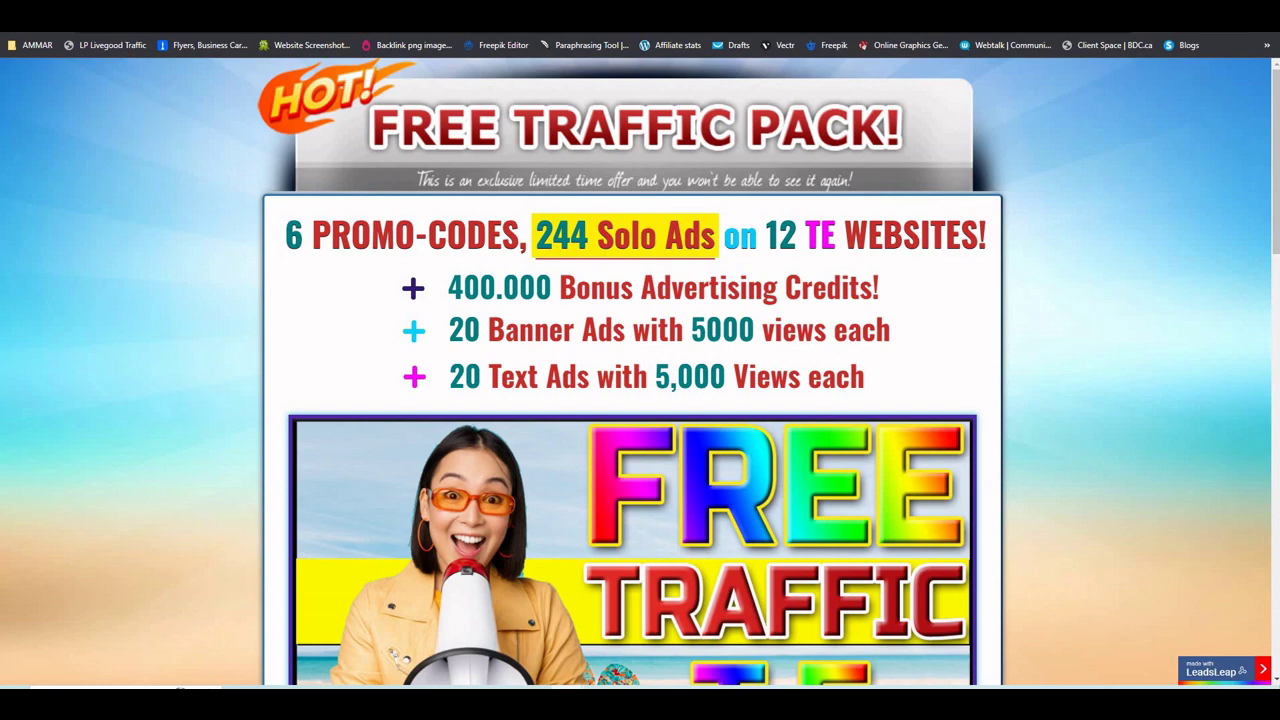
{"action": "key", "text": "ctrl+w"}
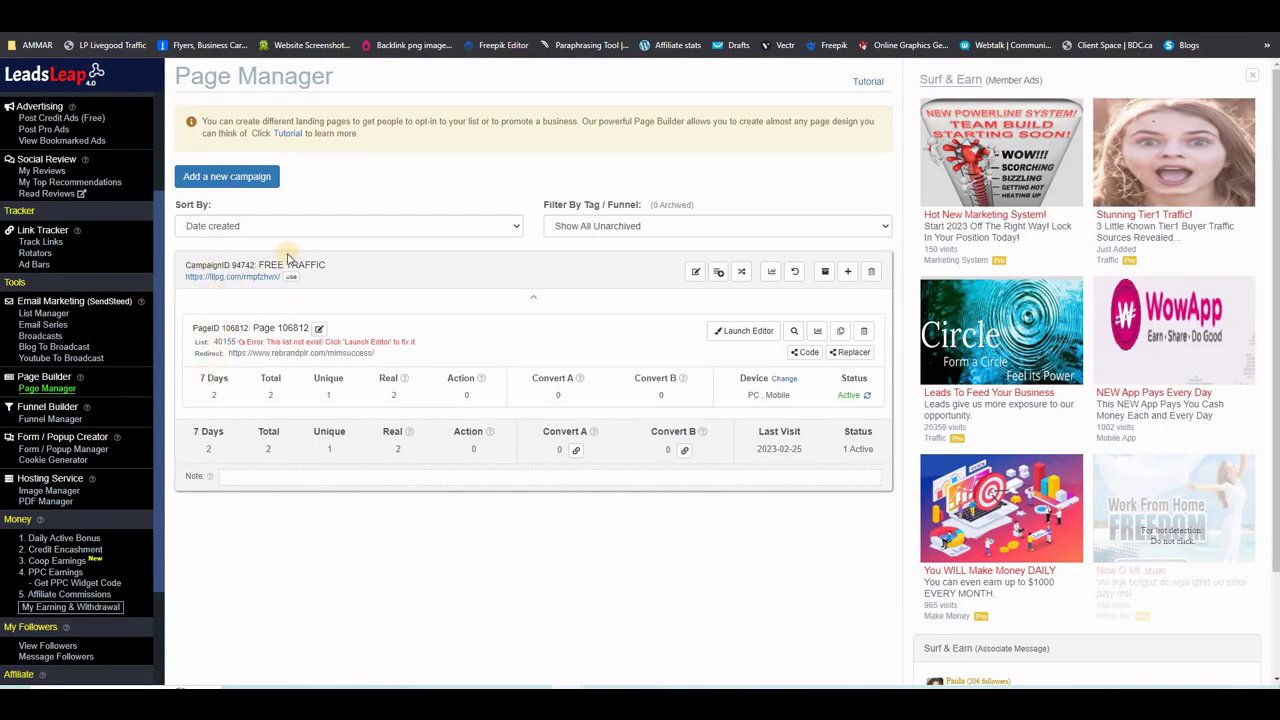
Connect the FREE TRAFFIC campaign's page to the FREE TRAFFIC PACK list in the page editor and save the page
{"action": "left_click", "coordinate": [743, 331]}
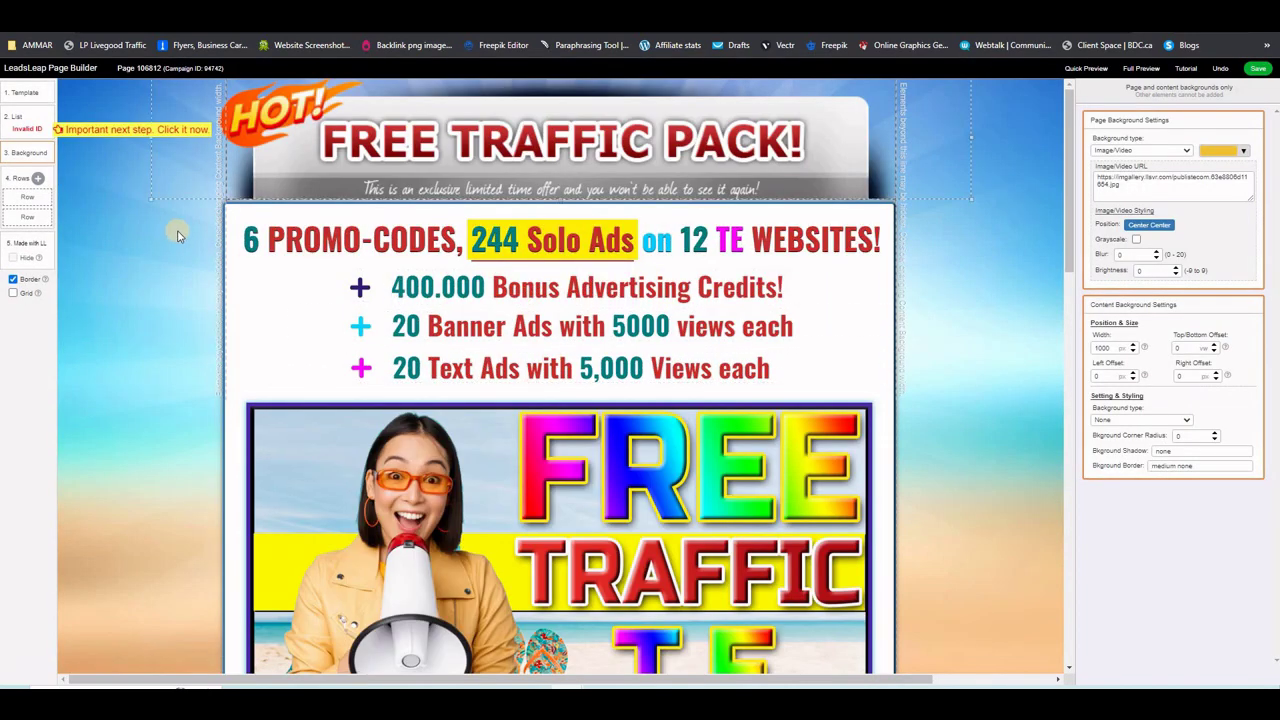
{"action": "left_click", "coordinate": [28, 124]}
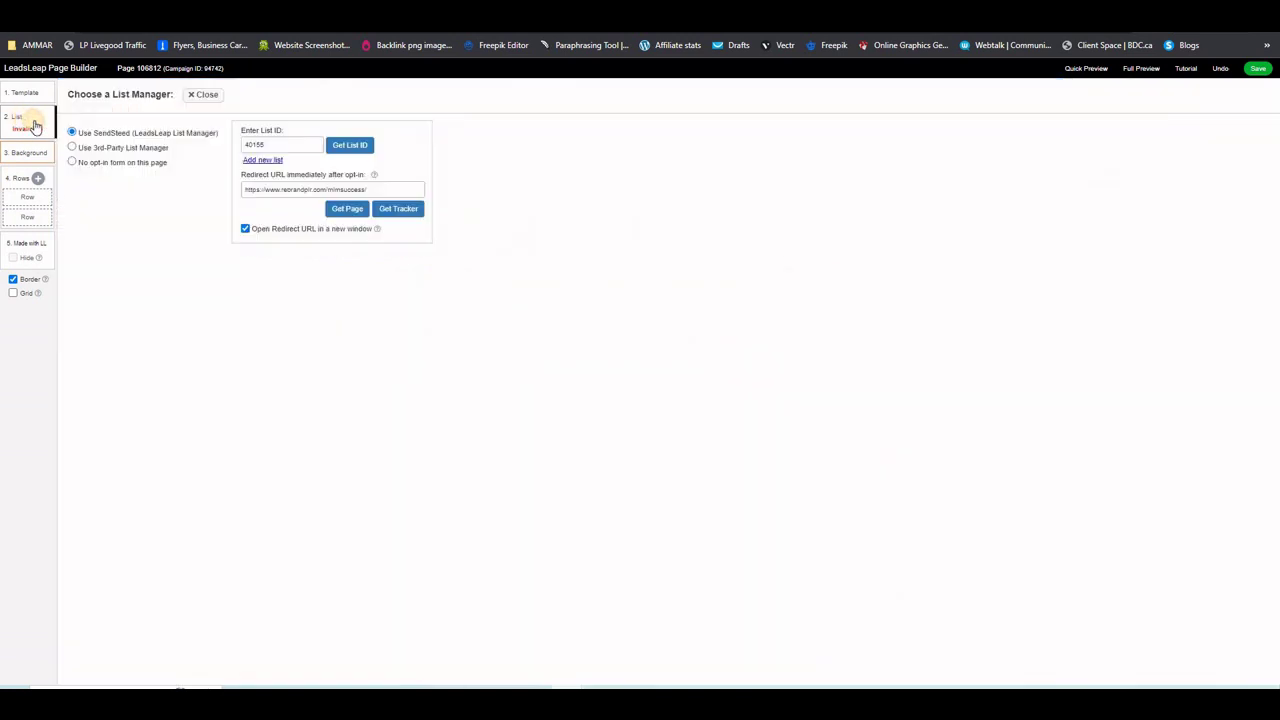
{"action": "left_click", "coordinate": [349, 145]}
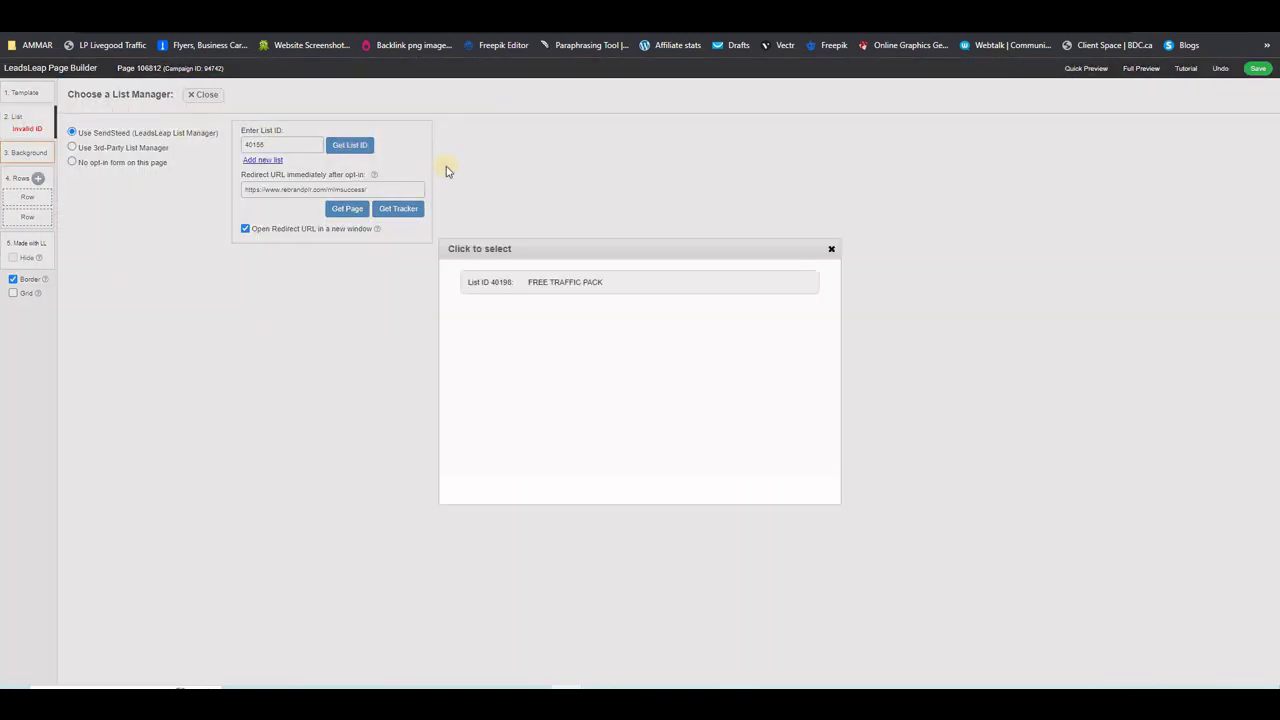
{"action": "left_click", "coordinate": [549, 285]}
{"action": "left_click", "coordinate": [1258, 72]}
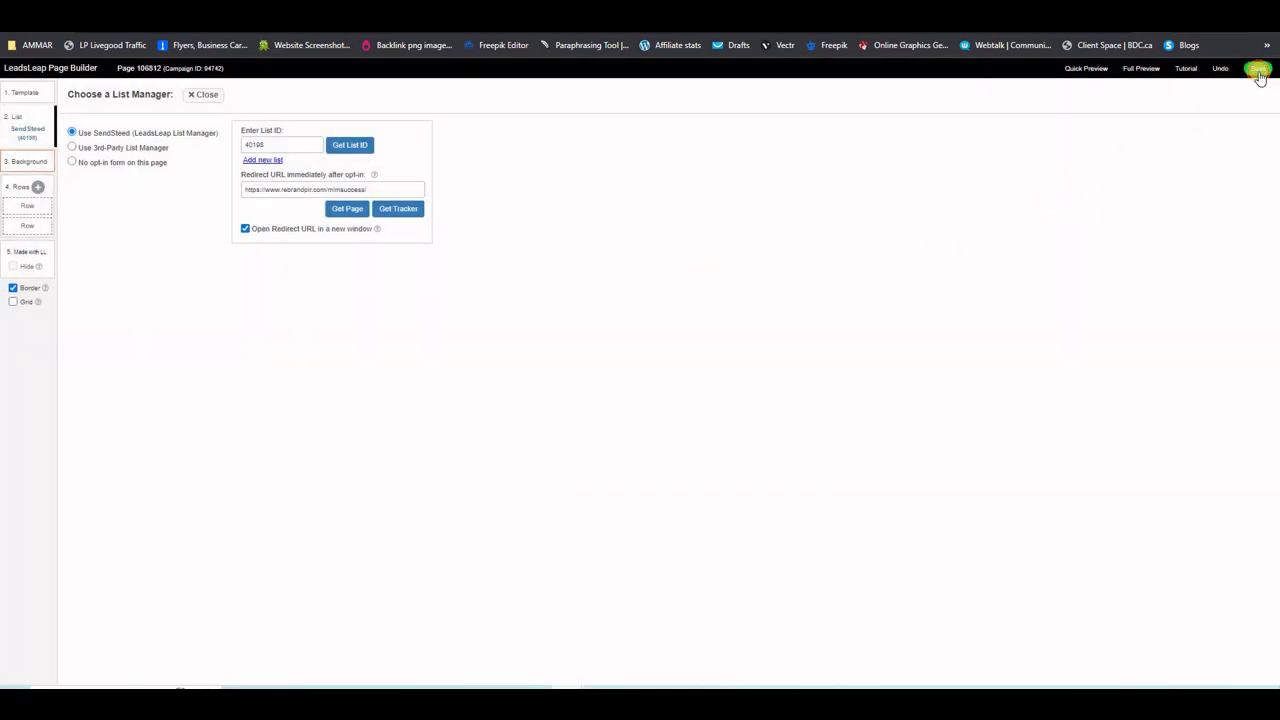
{"action": "left_click", "coordinate": [755, 98]}
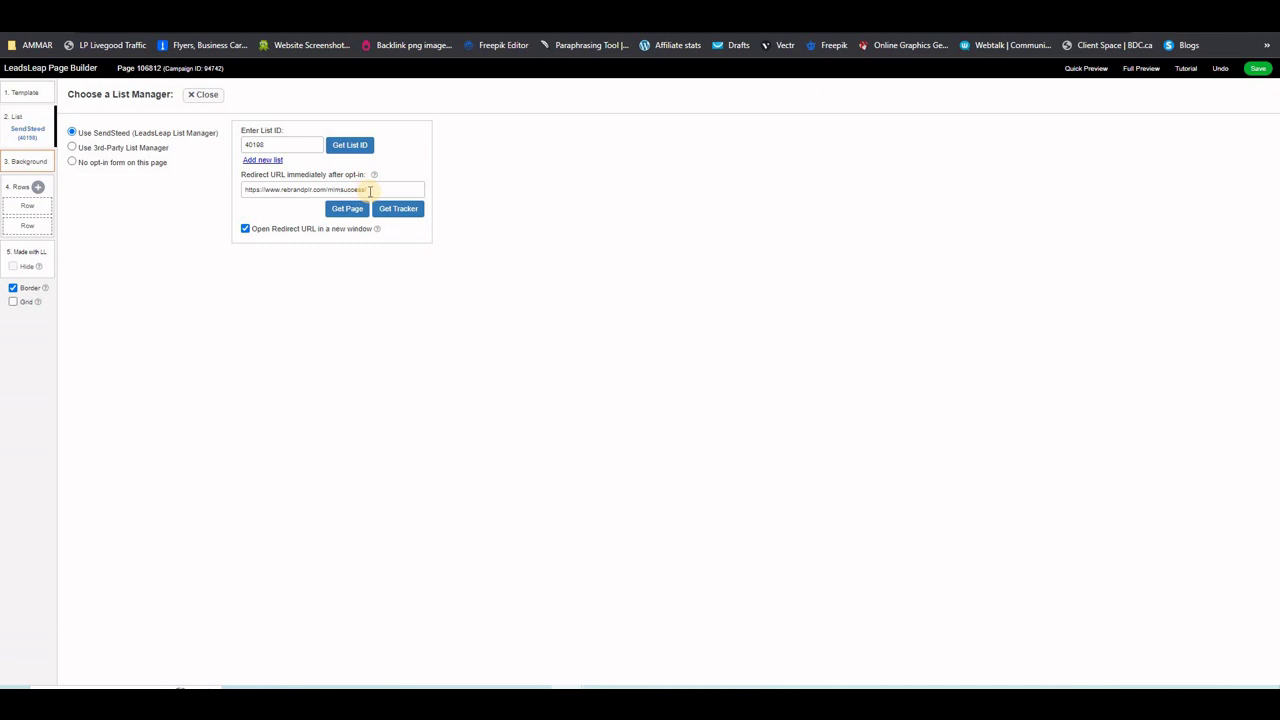
{"action": "left_click", "coordinate": [1258, 68]}
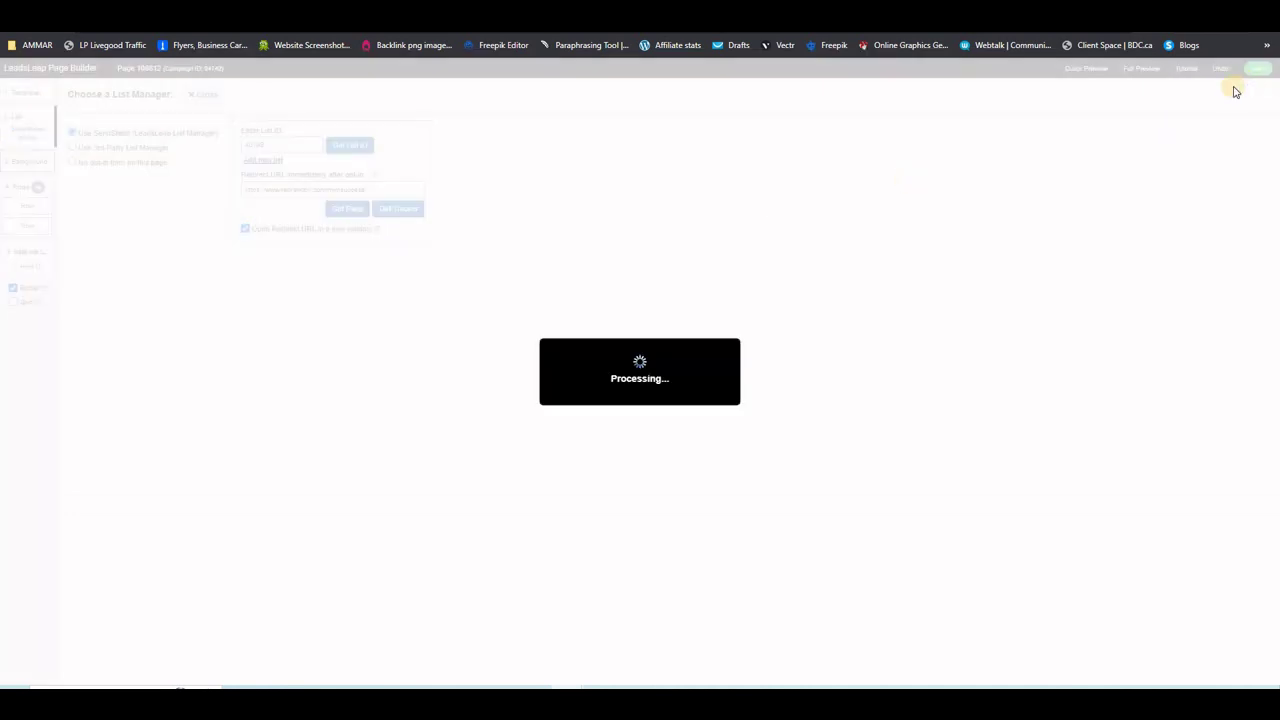
{"action": "left_click", "coordinate": [753, 98]}
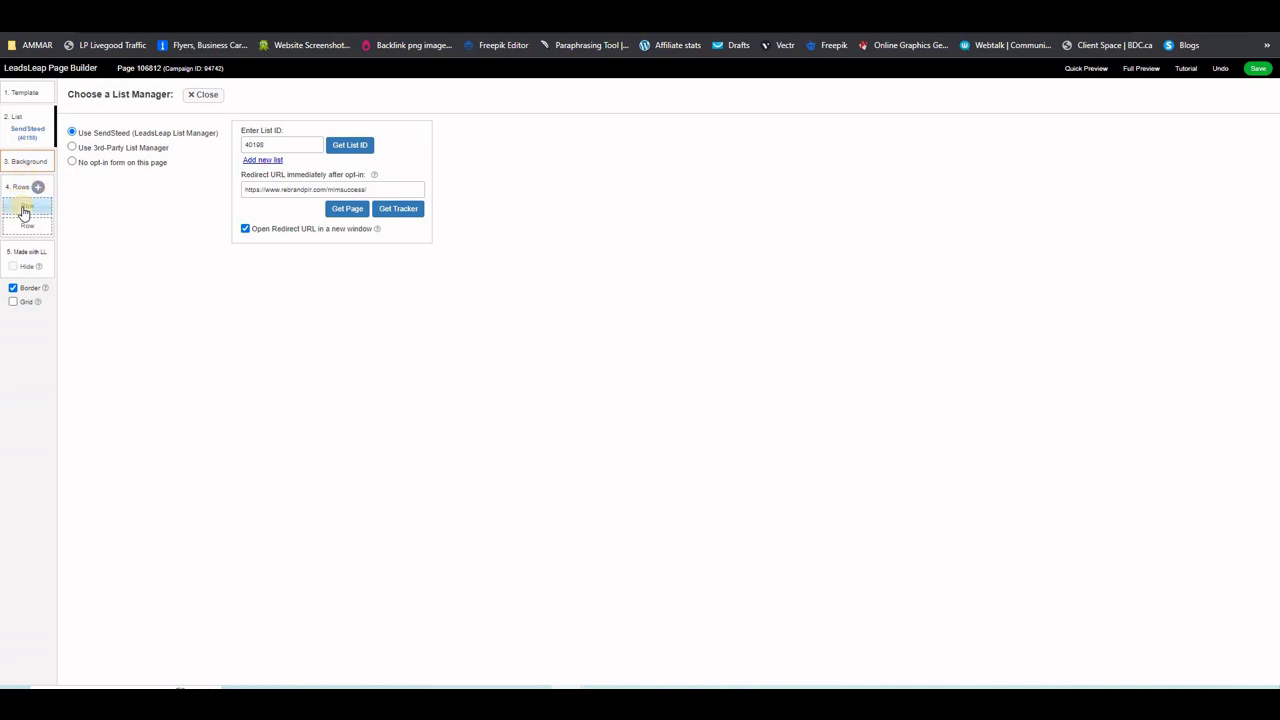
Check the link behind the word HERE in the "Join LeadsLeap" text of the content row, and look over the page
{"action": "left_click", "coordinate": [24, 211]}
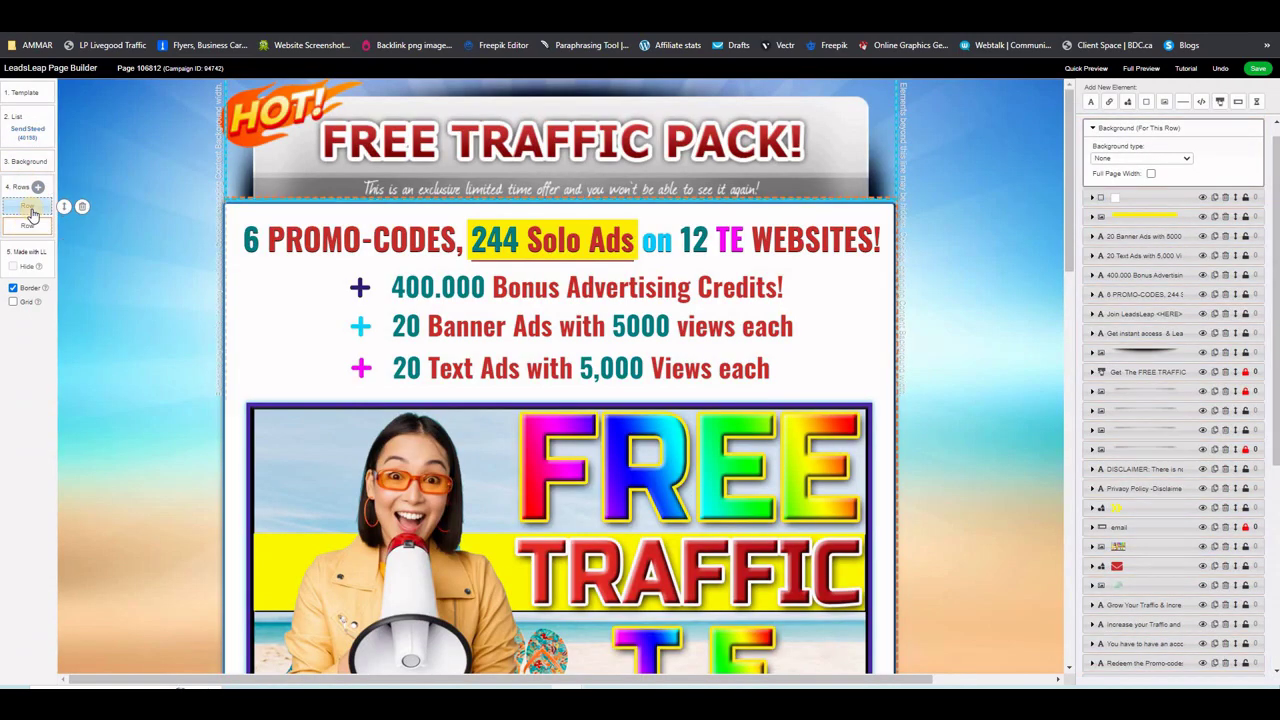
{"action": "scroll", "coordinate": [143, 434], "scroll_direction": "down", "scroll_amount": 4}
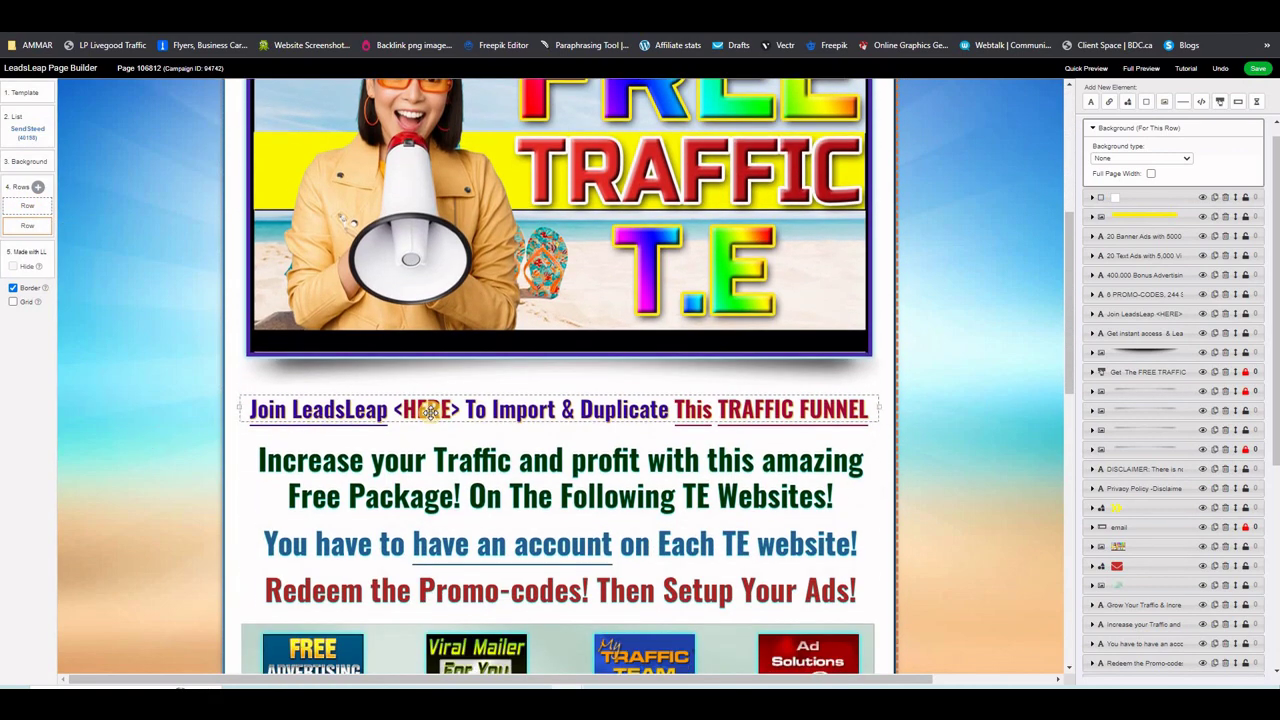
{"action": "left_click", "coordinate": [424, 409]}
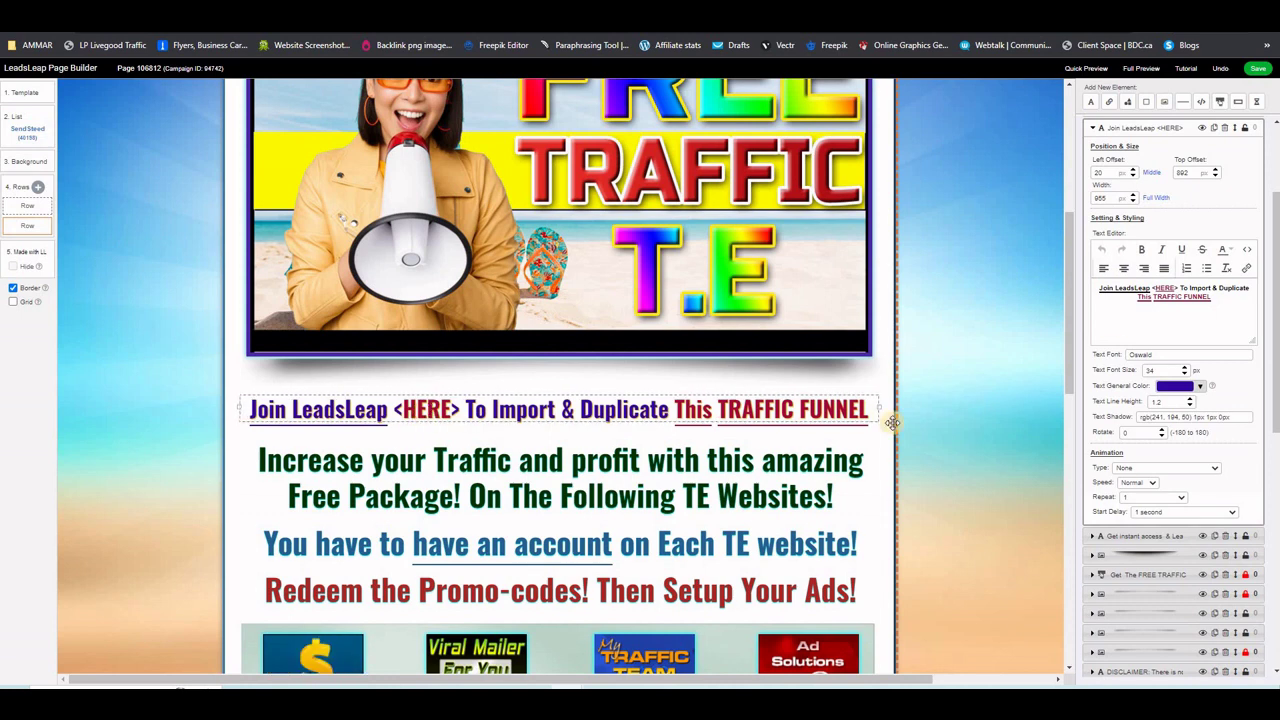
{"action": "left_click_drag", "start_coordinate": [1156, 288], "coordinate": [1180, 289]}
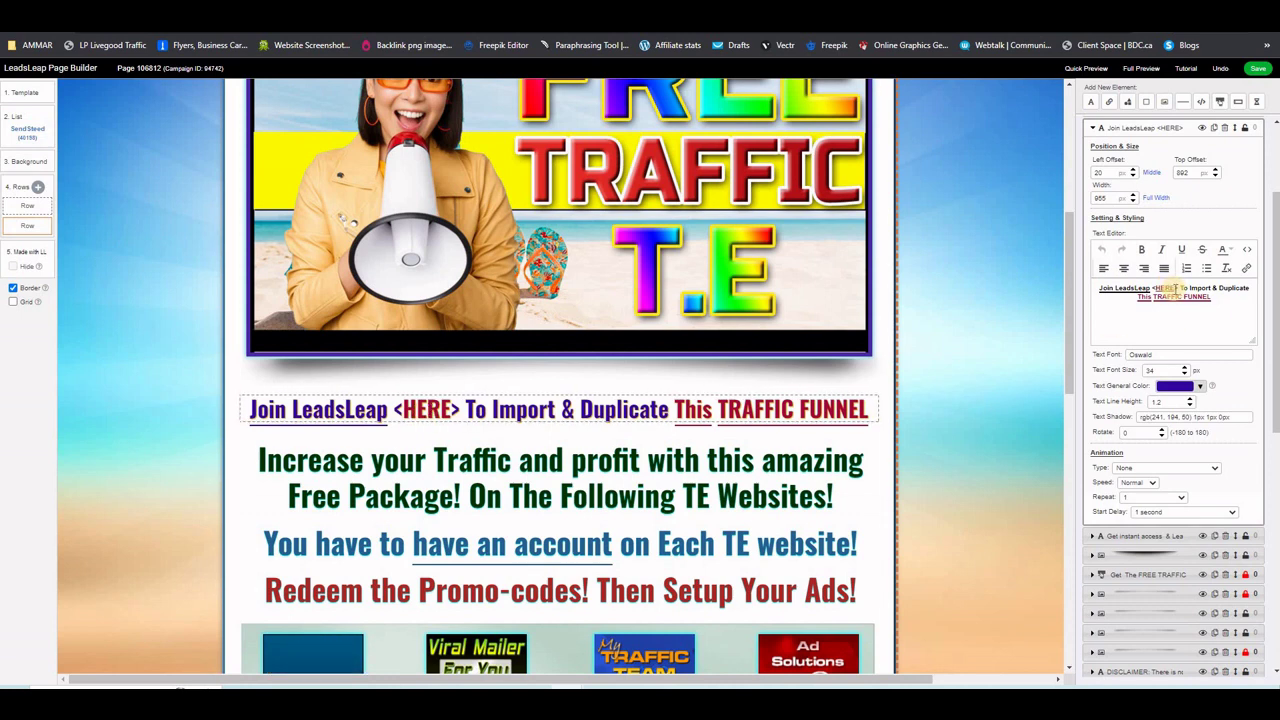
{"action": "left_click", "coordinate": [1174, 288]}
{"action": "left_click_drag", "start_coordinate": [1156, 288], "coordinate": [1176, 288]}
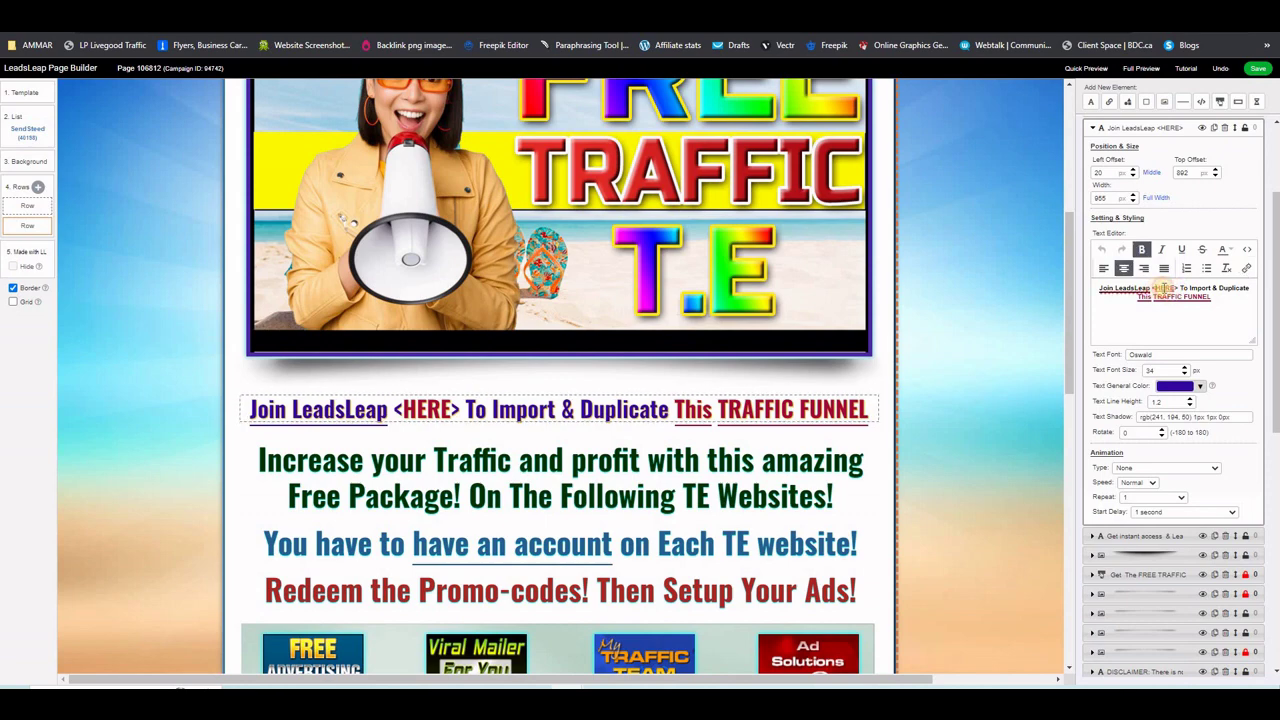
{"action": "left_click", "coordinate": [1246, 269]}
{"action": "left_click", "coordinate": [733, 445]}
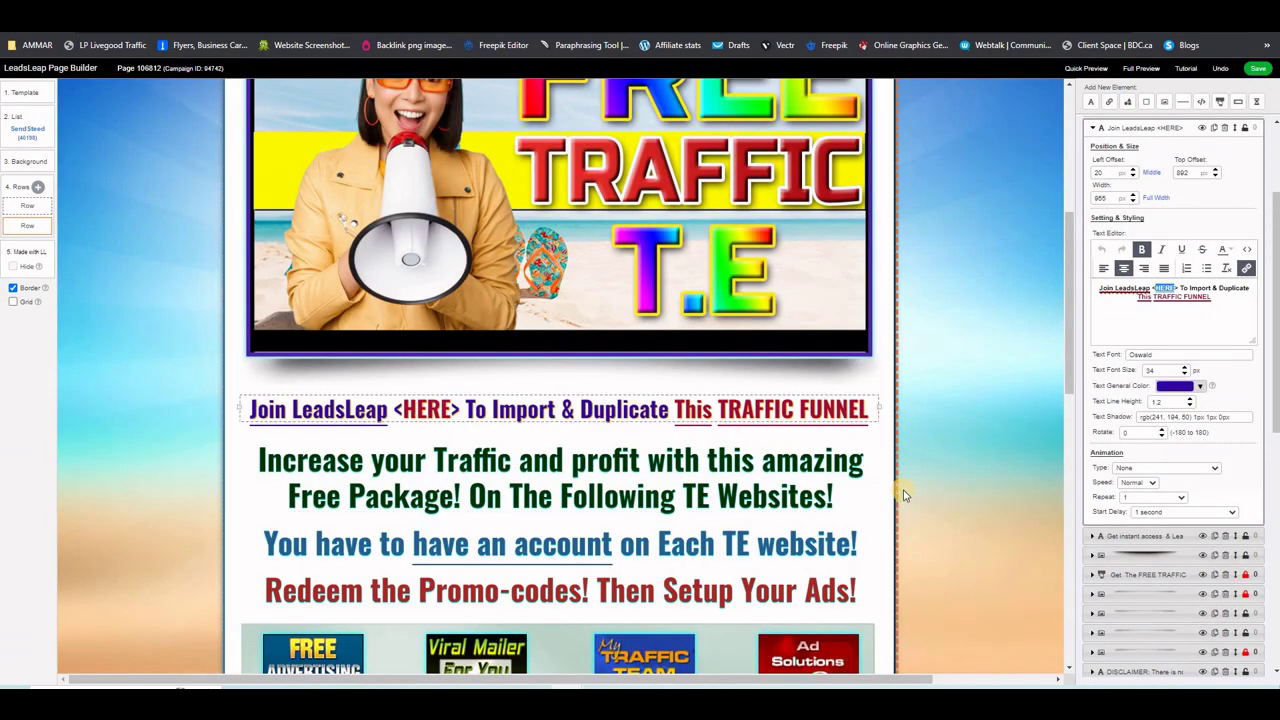
{"action": "scroll", "coordinate": [912, 497], "scroll_direction": "down", "scroll_amount": 3}
{"action": "scroll", "coordinate": [912, 497], "scroll_direction": "up", "scroll_amount": 5}
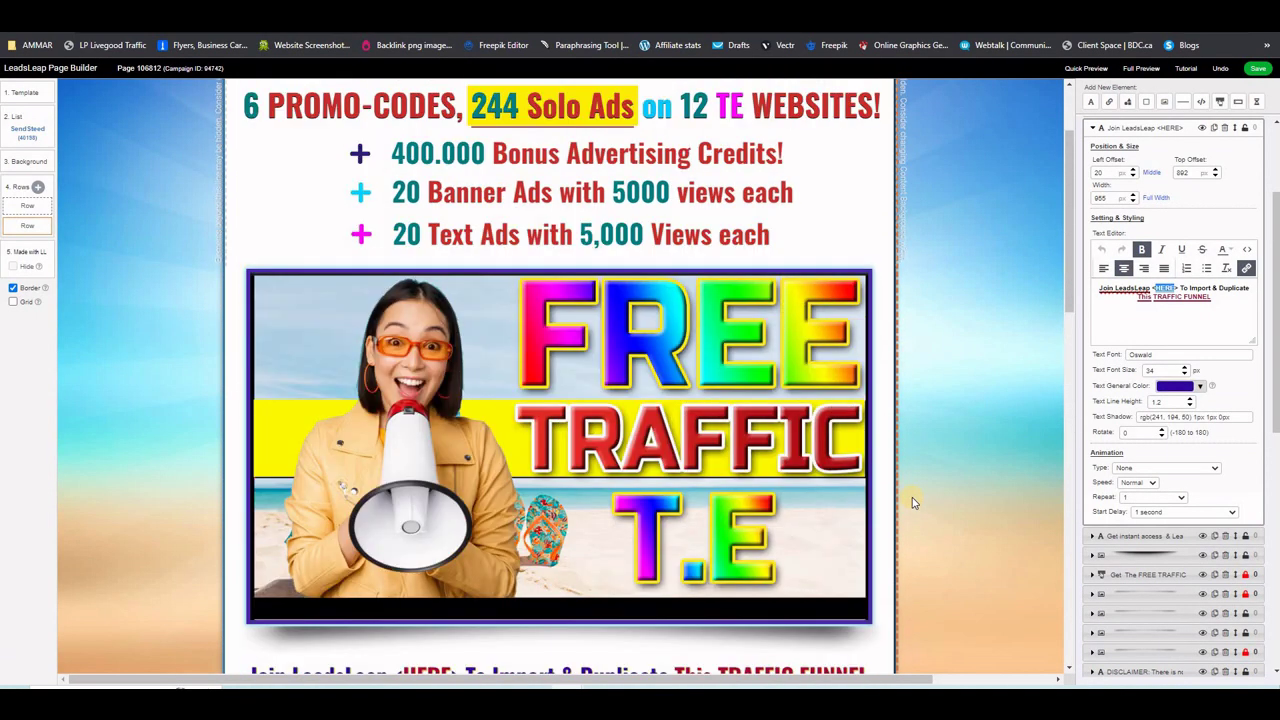
{"action": "scroll", "coordinate": [912, 497], "scroll_direction": "up", "scroll_amount": 1}
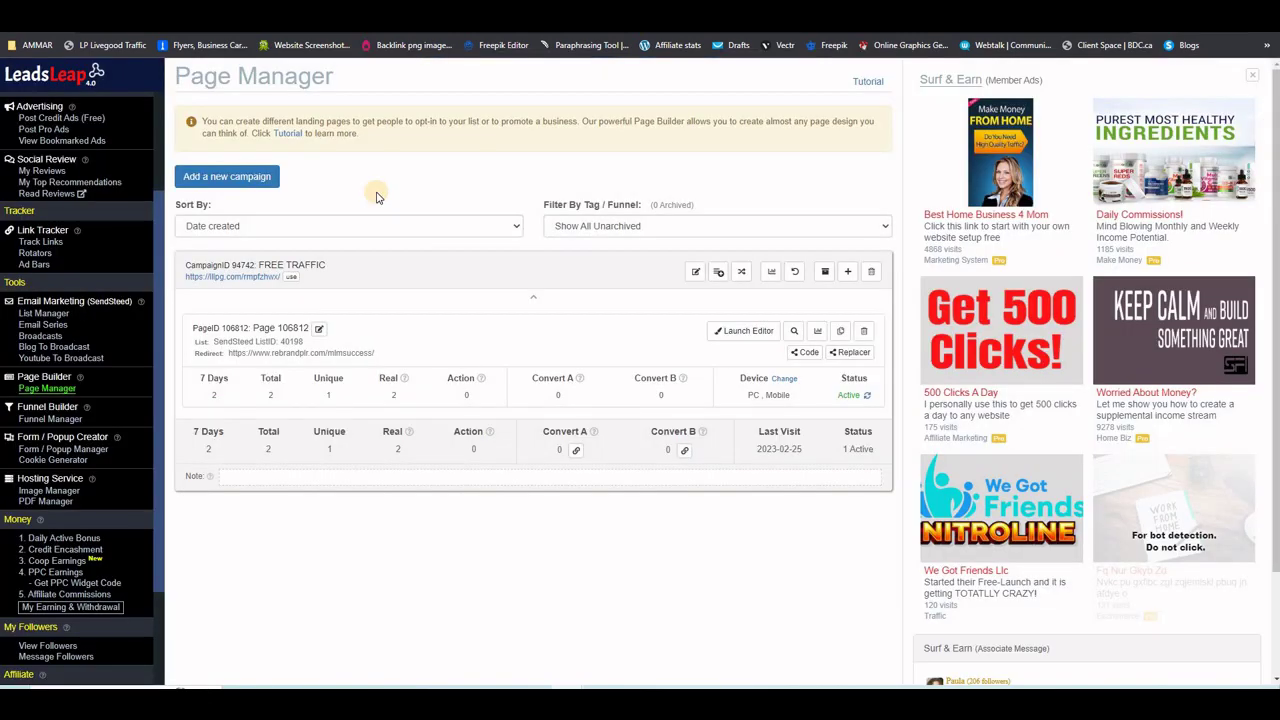
Create a page campaign named "ty FREE TRAFFIC" in the Page Manager and import a page into it using a share code
{"action": "left_click", "coordinate": [42, 388]}
{"action": "left_click", "coordinate": [265, 177]}
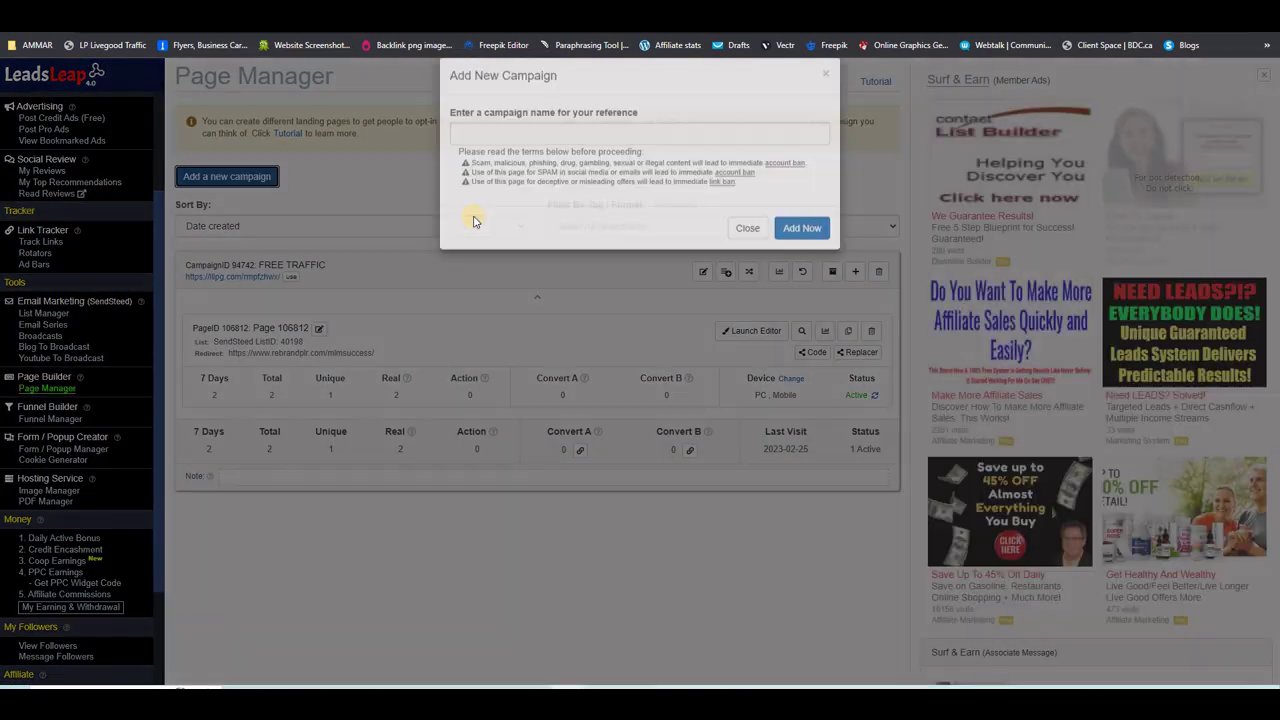
{"action": "left_click", "coordinate": [550, 155]}
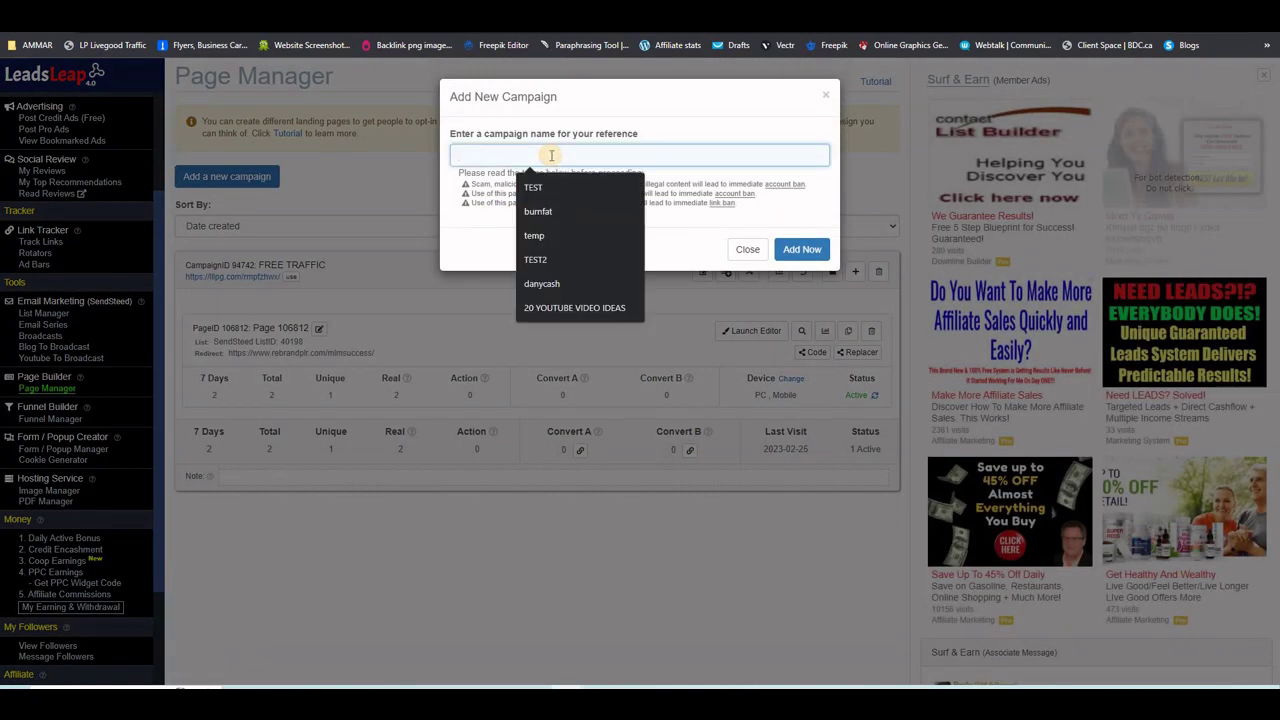
{"action": "type", "text": "ty FREE TRAFFIC"}
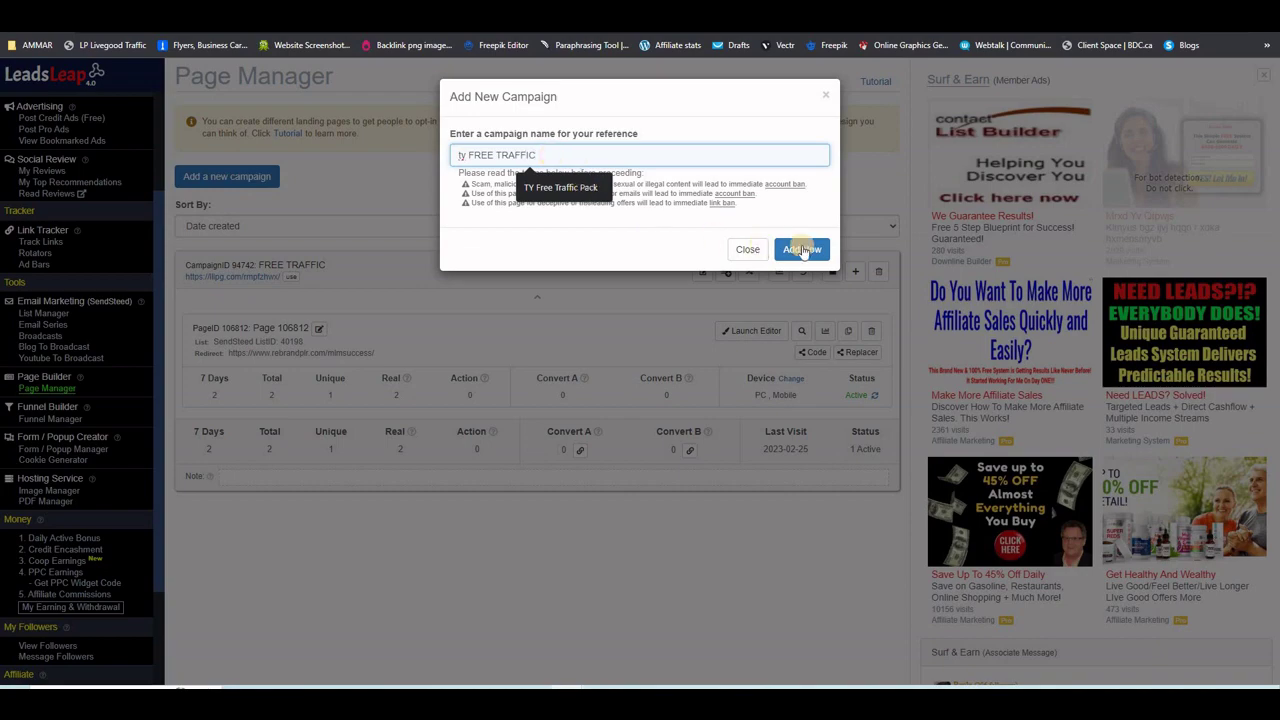
{"action": "left_click", "coordinate": [802, 249]}
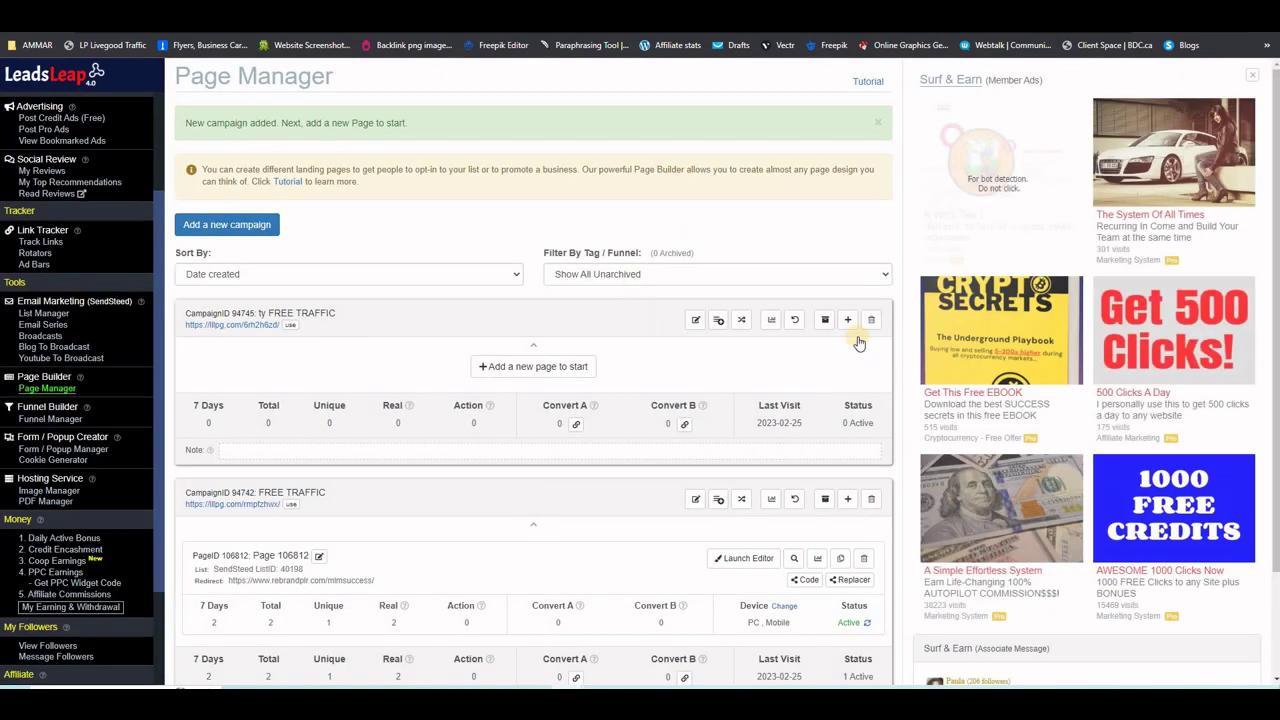
{"action": "left_click", "coordinate": [847, 319]}
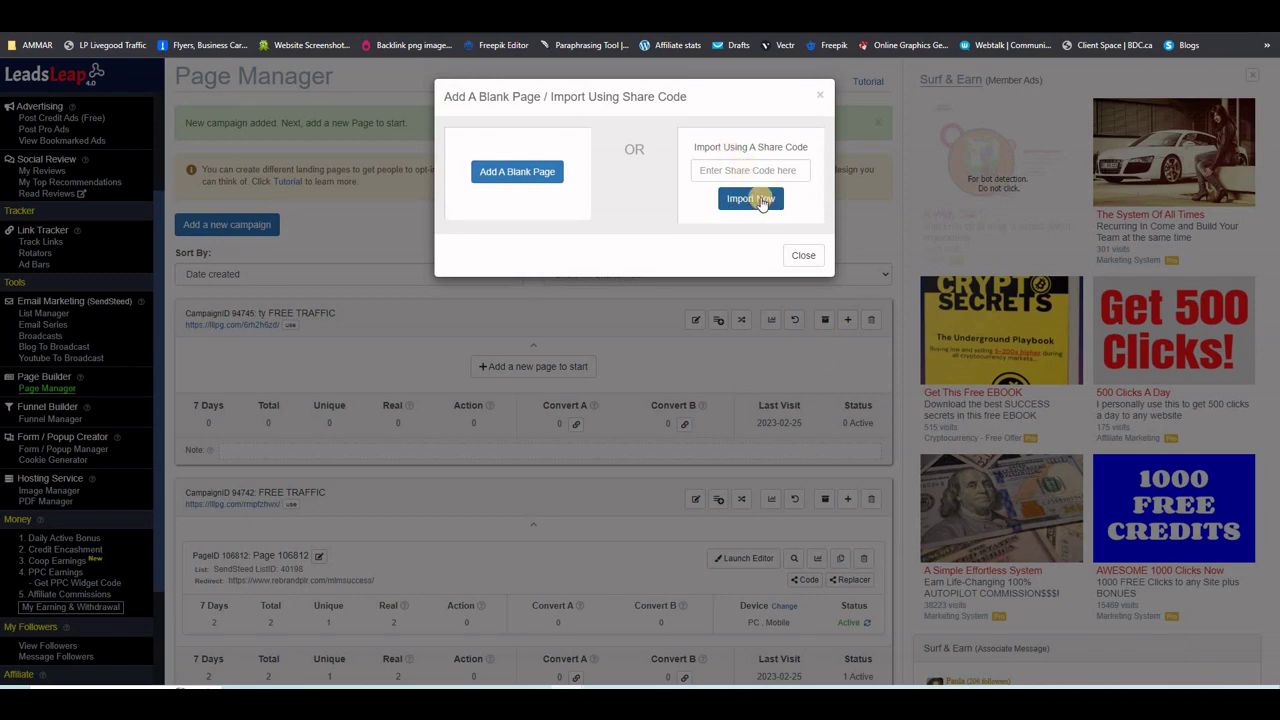
{"action": "left_click", "coordinate": [760, 199]}
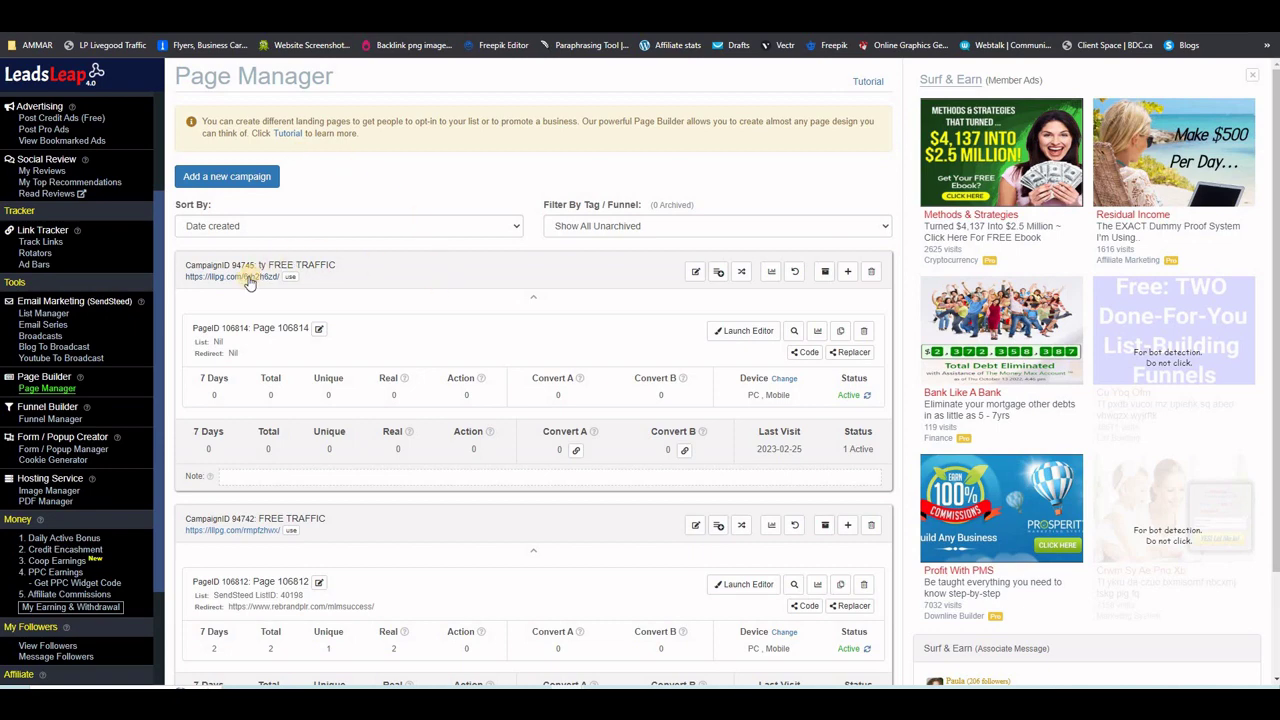
View the ty FREE TRAFFIC campaign's live page through its link and look over its first sections
{"action": "left_click", "coordinate": [249, 277]}
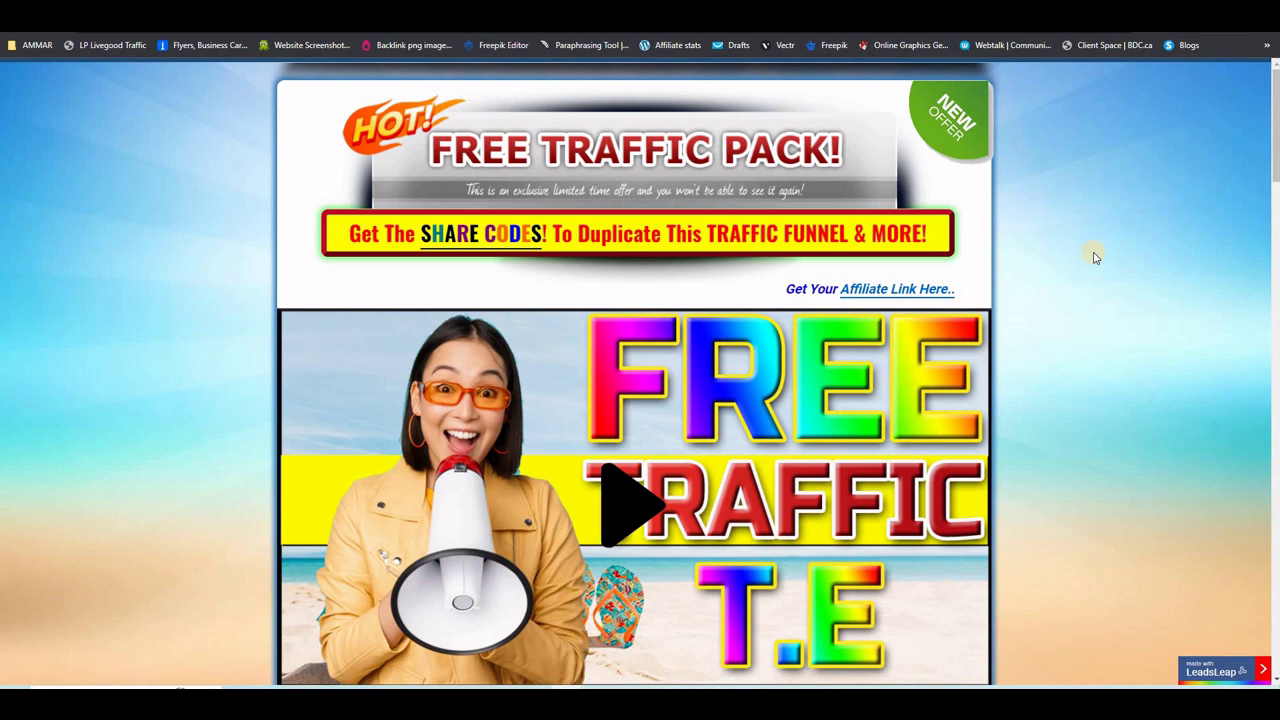
{"action": "scroll", "coordinate": [1008, 355], "scroll_direction": "down", "scroll_amount": 5}
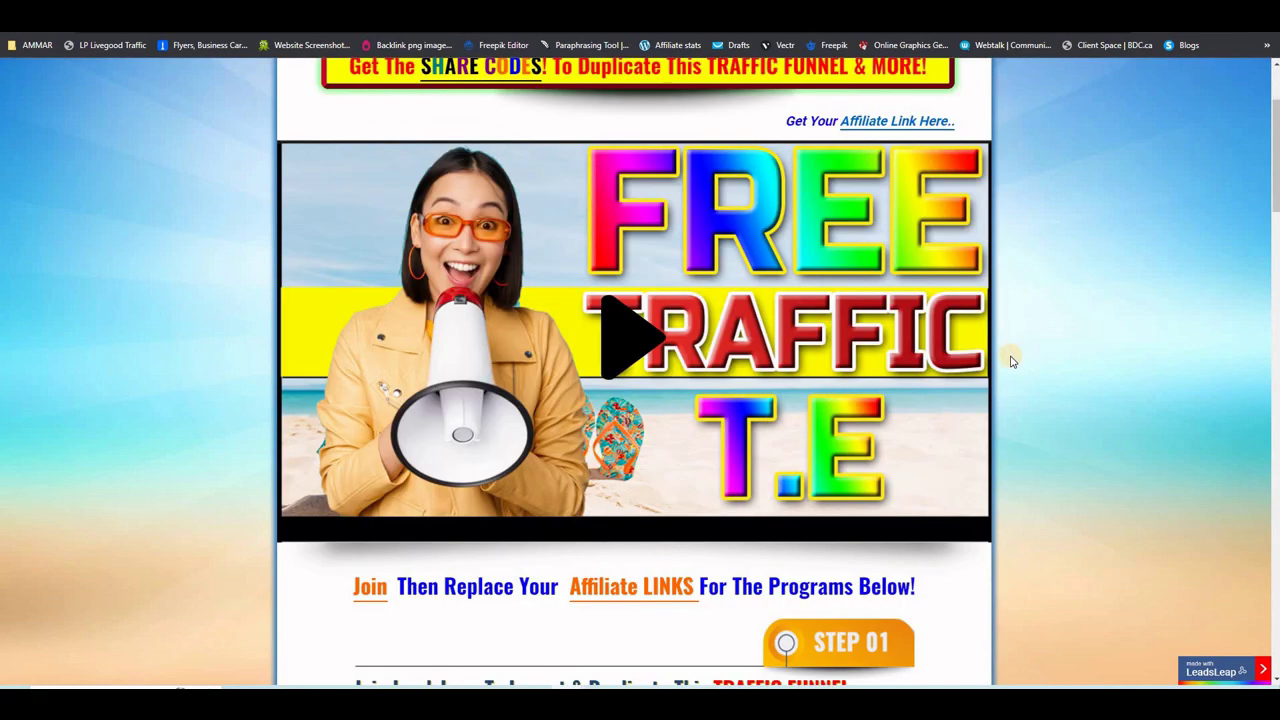
{"action": "scroll", "coordinate": [1010, 361], "scroll_direction": "down", "scroll_amount": 3}
{"action": "scroll", "coordinate": [1008, 357], "scroll_direction": "up", "scroll_amount": 2}
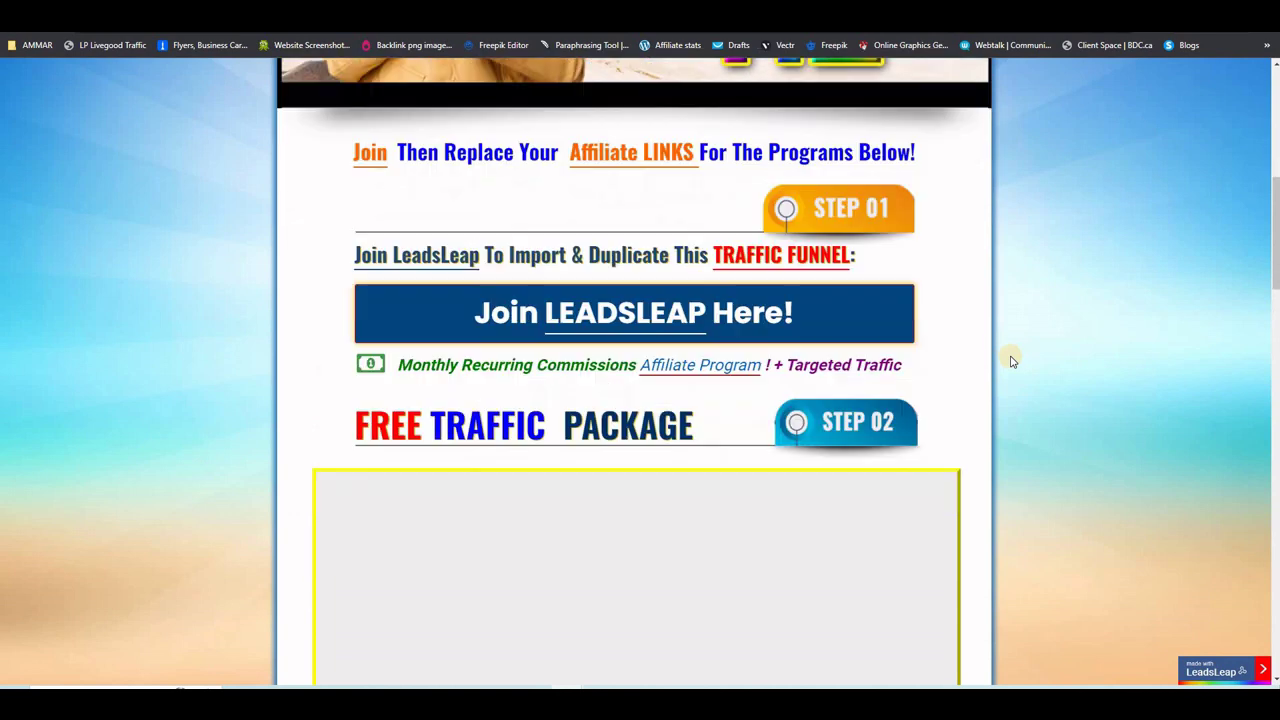
{"action": "scroll", "coordinate": [1008, 357], "scroll_direction": "down", "scroll_amount": 2}
{"action": "scroll", "coordinate": [1010, 361], "scroll_direction": "down", "scroll_amount": 1}
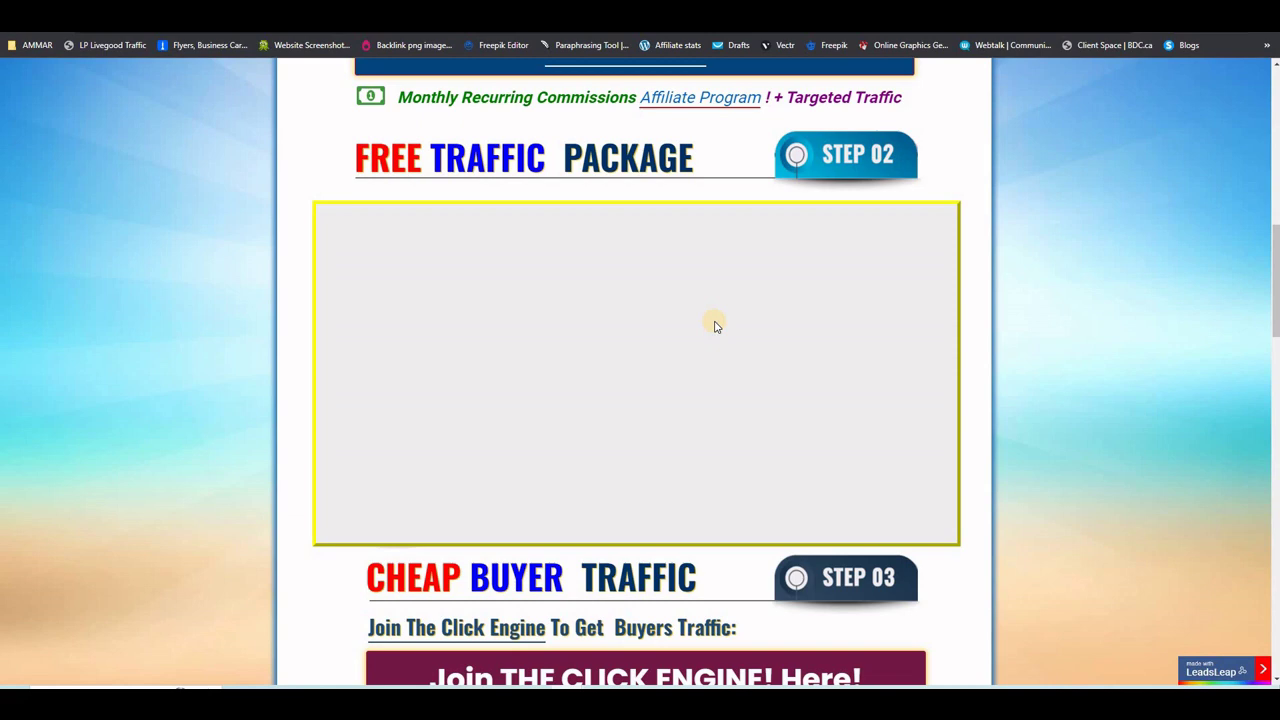
{"action": "scroll", "coordinate": [715, 325], "scroll_direction": "up", "scroll_amount": 10}
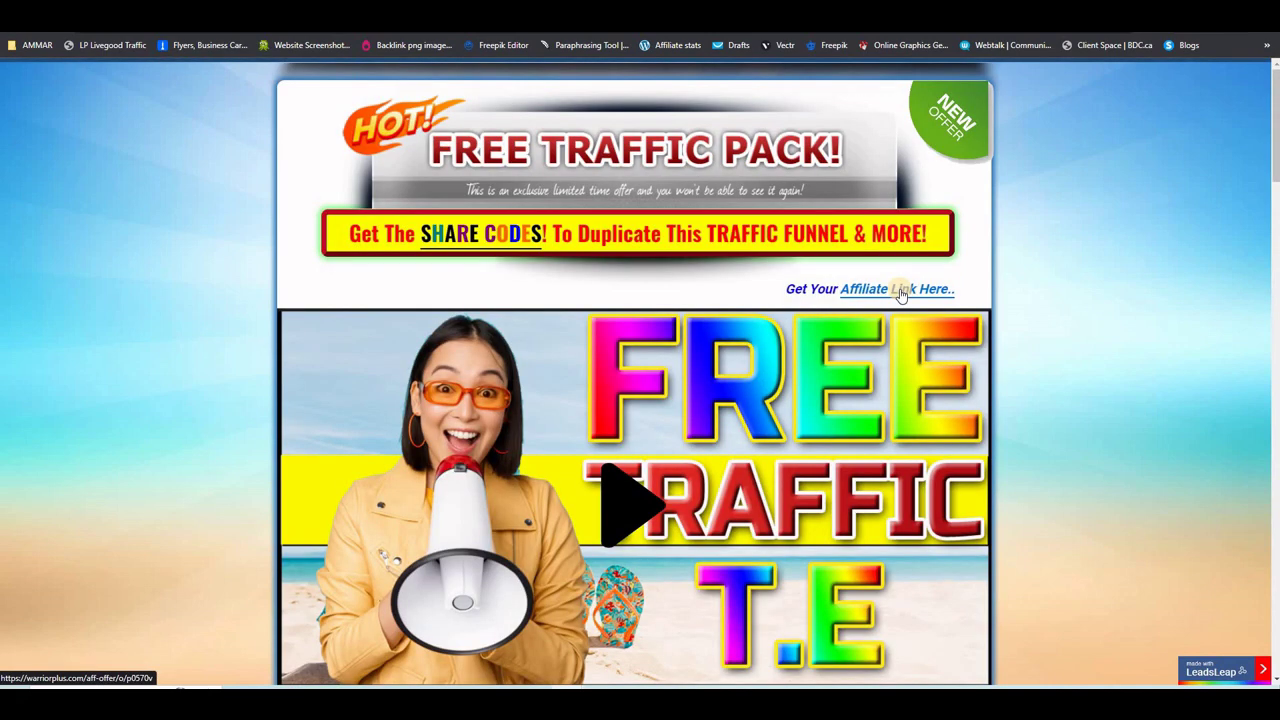
Follow the "Get The SHARE CODES!" banner to its offer page, look it over and return to the live page
{"action": "left_click", "coordinate": [692, 240]}
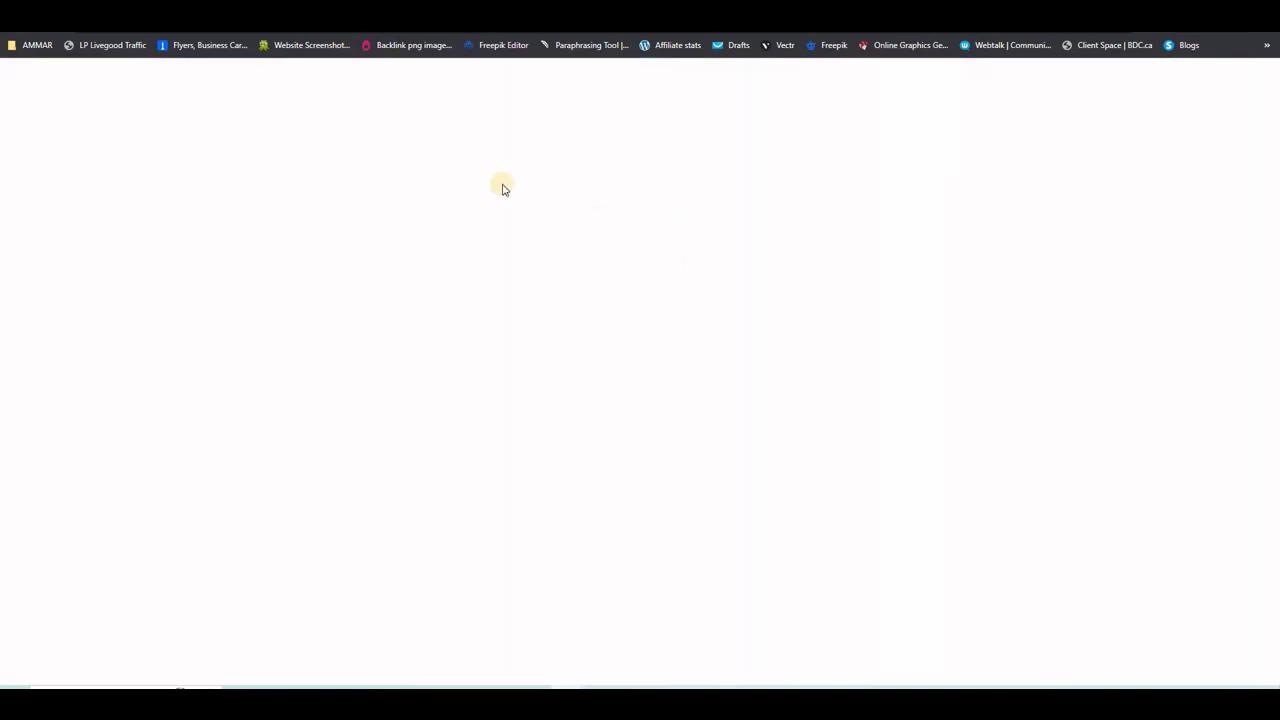
{"action": "scroll", "coordinate": [700, 445], "scroll_direction": "down", "scroll_amount": 1}
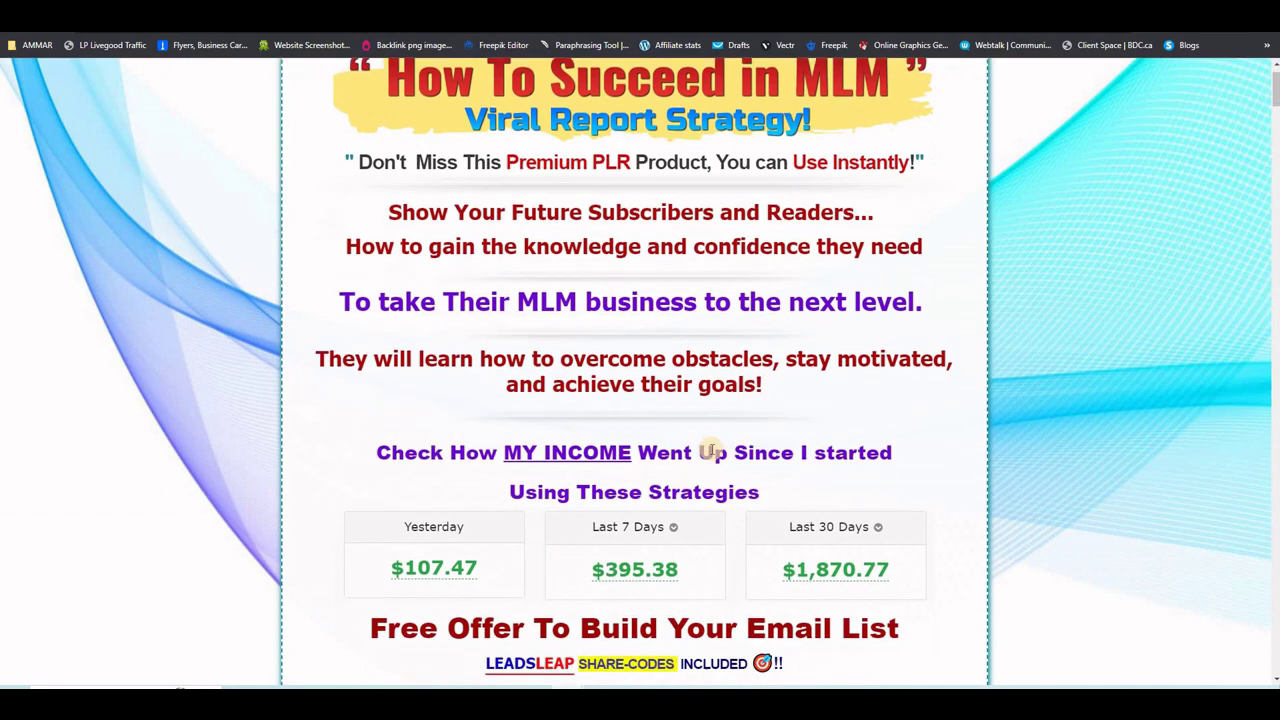
{"action": "scroll", "coordinate": [712, 450], "scroll_direction": "up", "scroll_amount": 1}
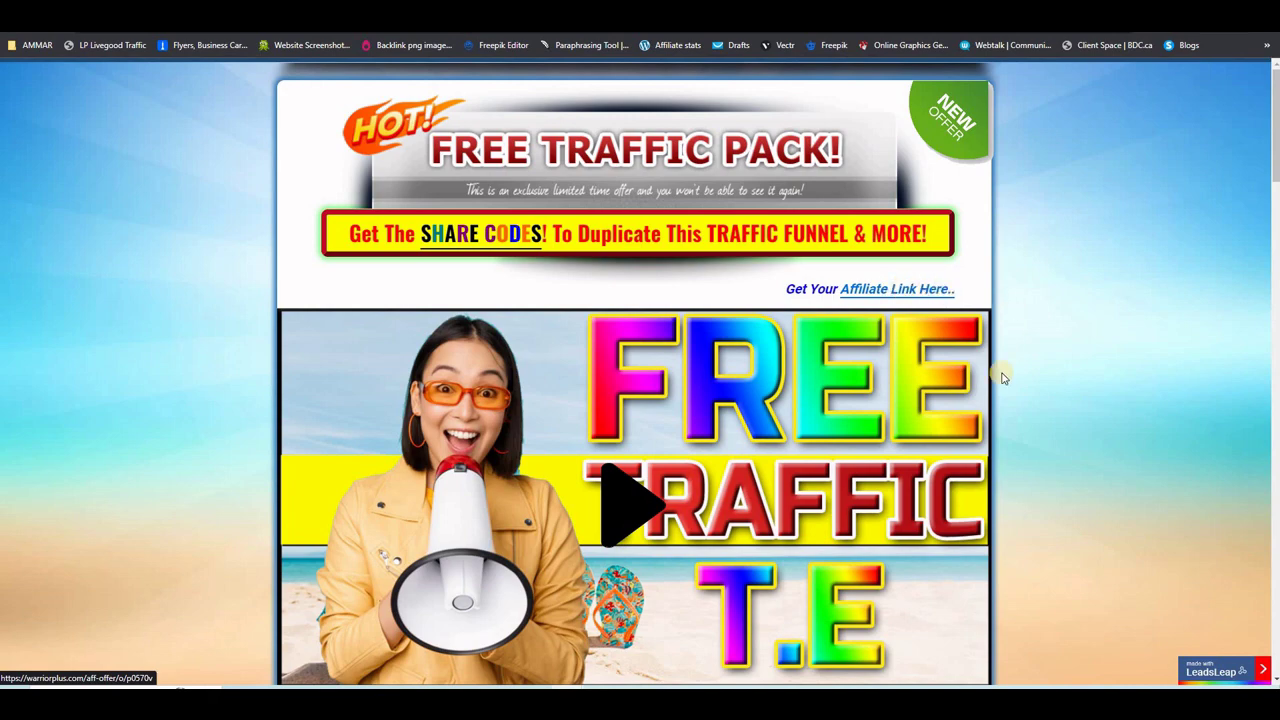
Review the live page's numbered steps and affiliate offers down to Traffic Blaster Pro, and return to the Page Manager
{"action": "scroll", "coordinate": [1000, 370], "scroll_direction": "down", "scroll_amount": 4}
{"action": "scroll", "coordinate": [1003, 377], "scroll_direction": "down", "scroll_amount": 1}
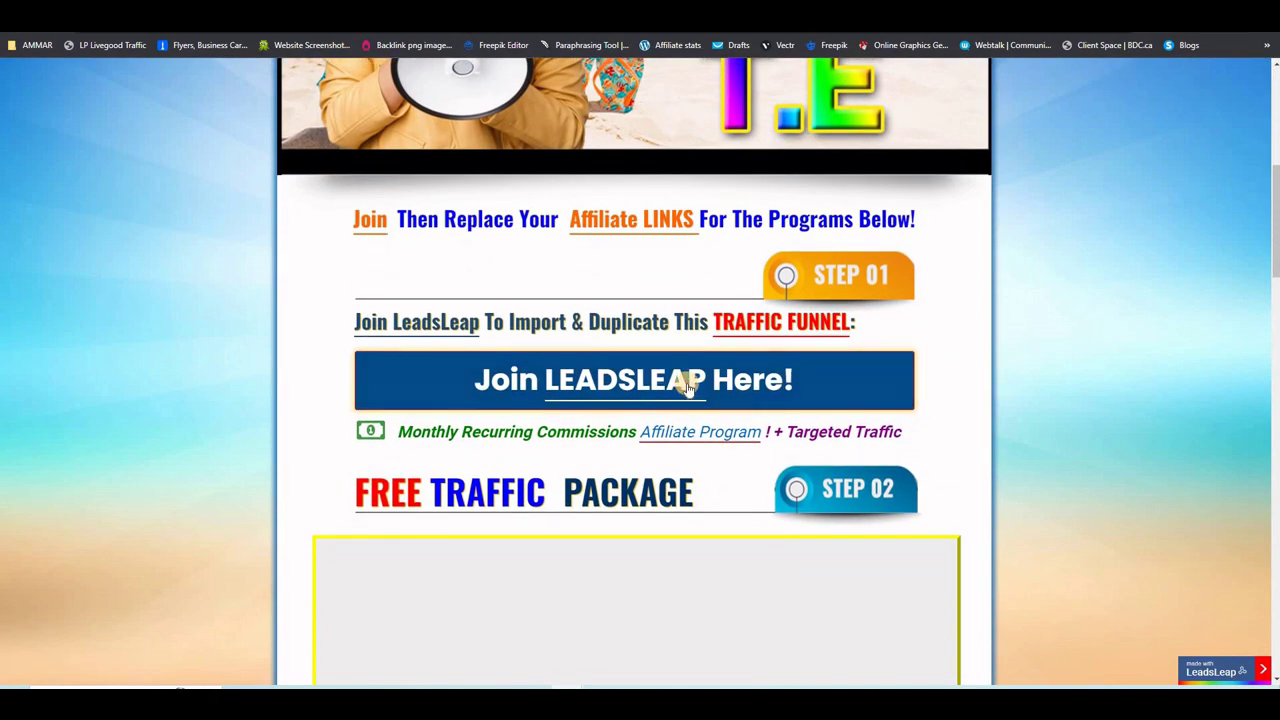
{"action": "scroll", "coordinate": [1034, 383], "scroll_direction": "down", "scroll_amount": 4}
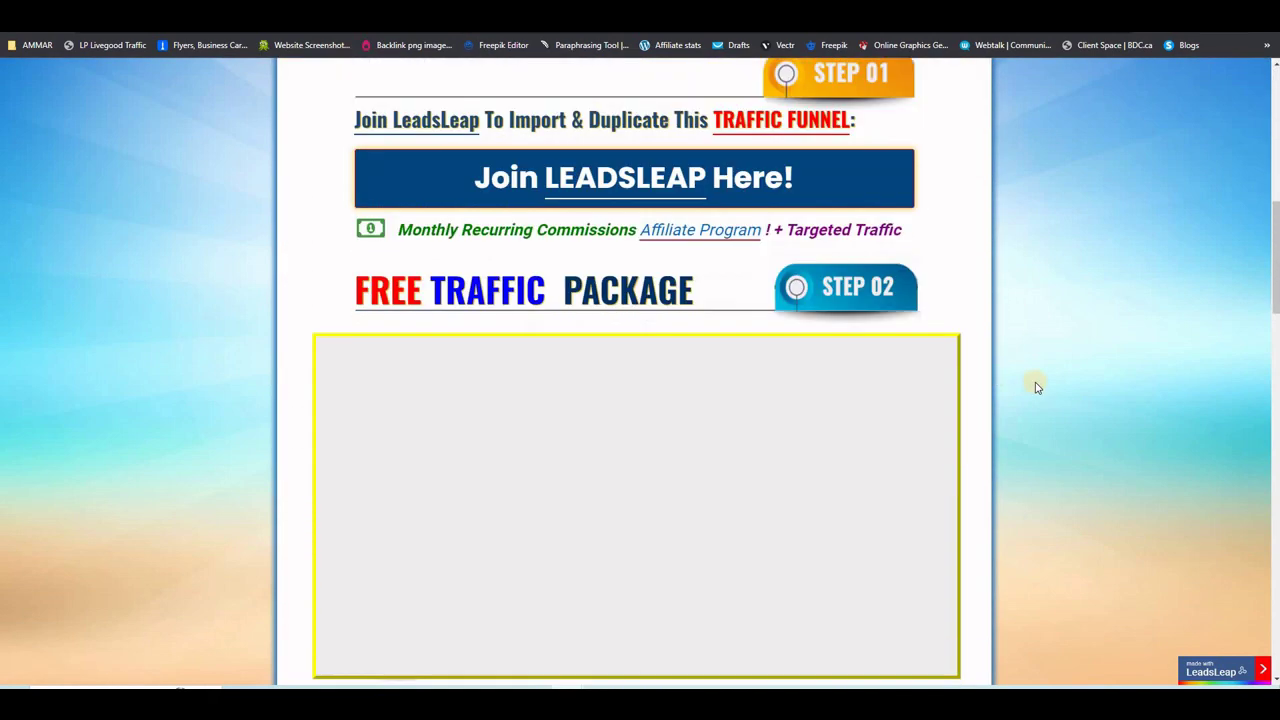
{"action": "scroll", "coordinate": [1036, 387], "scroll_direction": "down", "scroll_amount": 10}
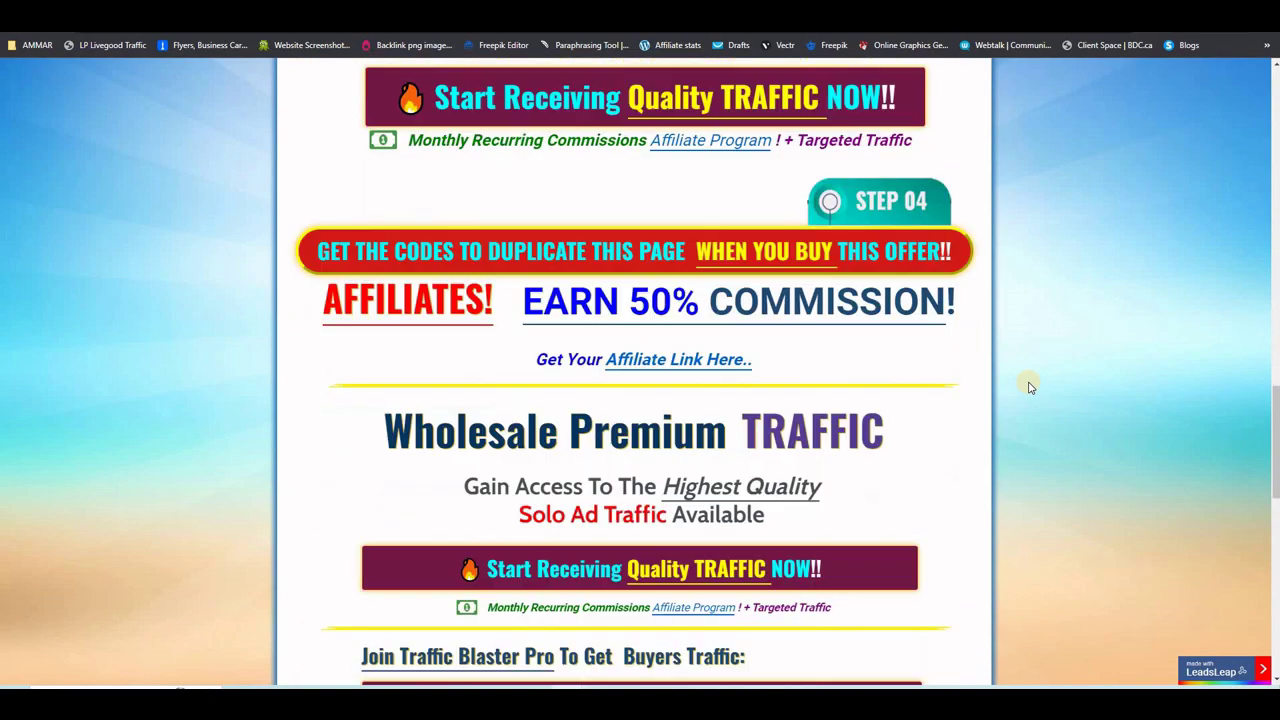
{"action": "scroll", "coordinate": [1031, 387], "scroll_direction": "up", "scroll_amount": 5}
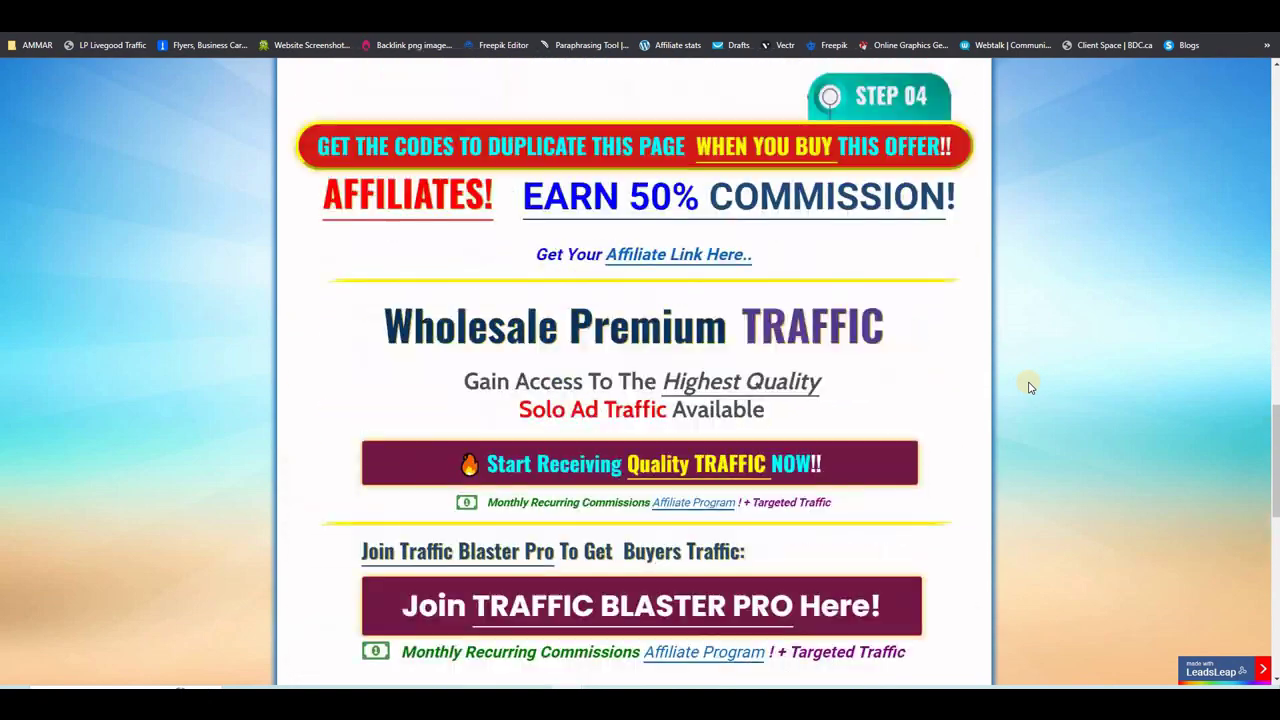
{"action": "key", "text": "ctrl+w"}
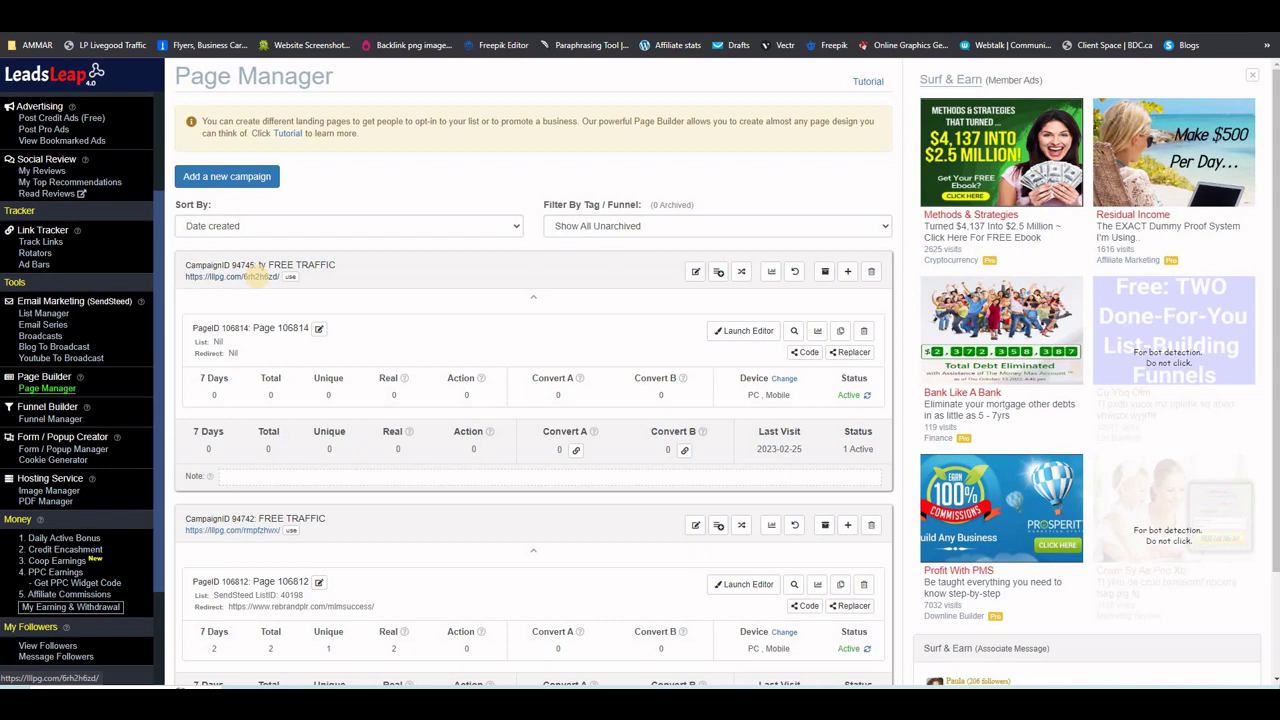
Copy the ty FREE TRAFFIC campaign's link in the Page Manager and go to the List Manager
{"action": "right_click", "coordinate": [257, 282]}
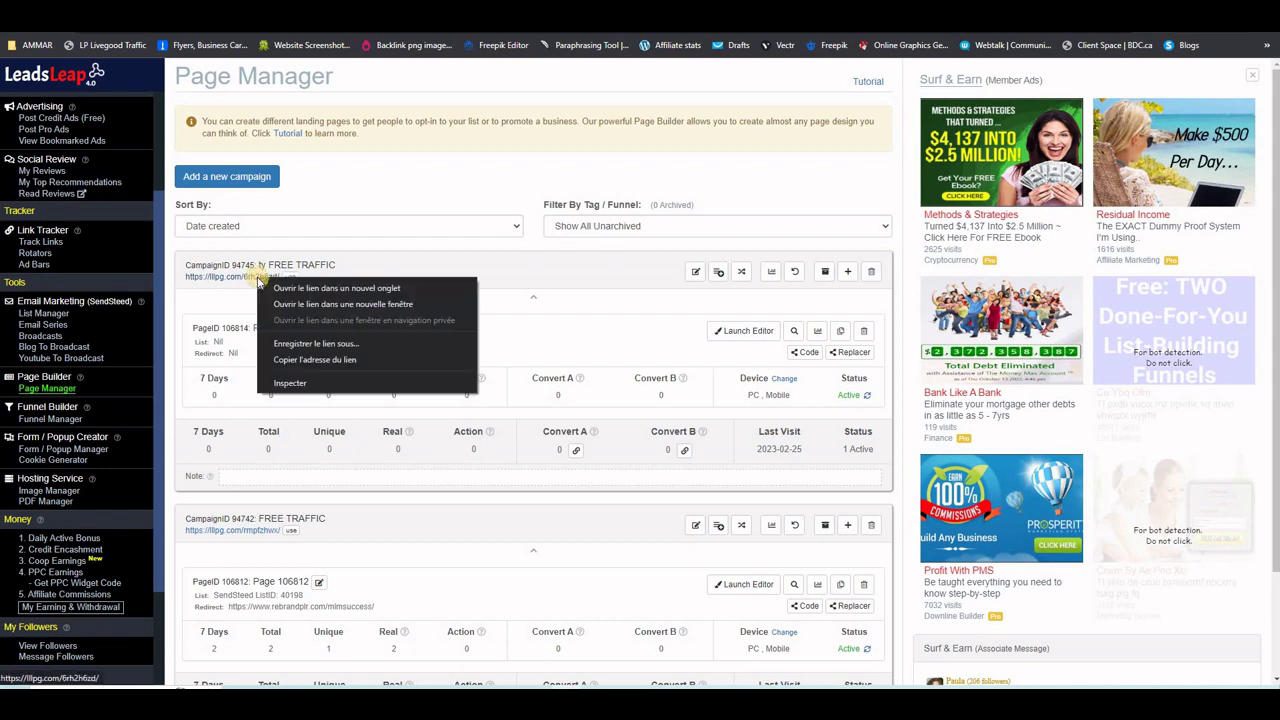
{"action": "left_click", "coordinate": [307, 360]}
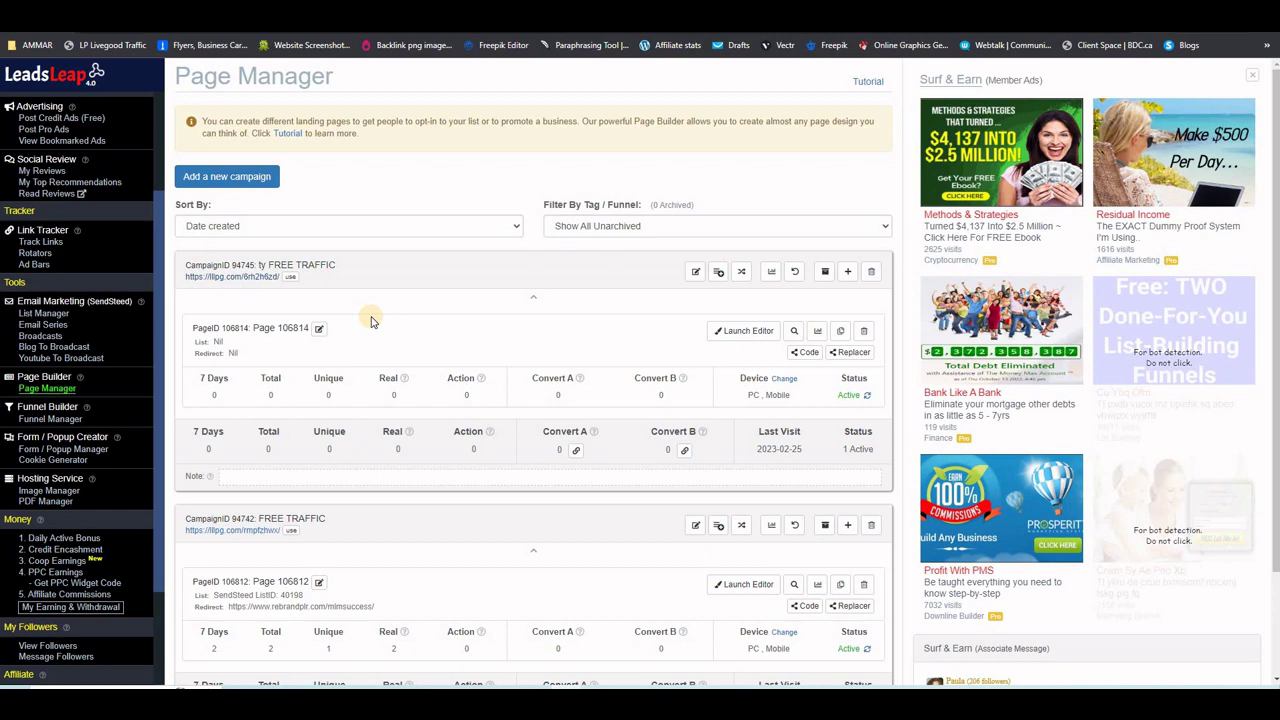
{"action": "right_click", "coordinate": [255, 283]}
{"action": "left_click", "coordinate": [296, 357]}
{"action": "left_click", "coordinate": [42, 315]}
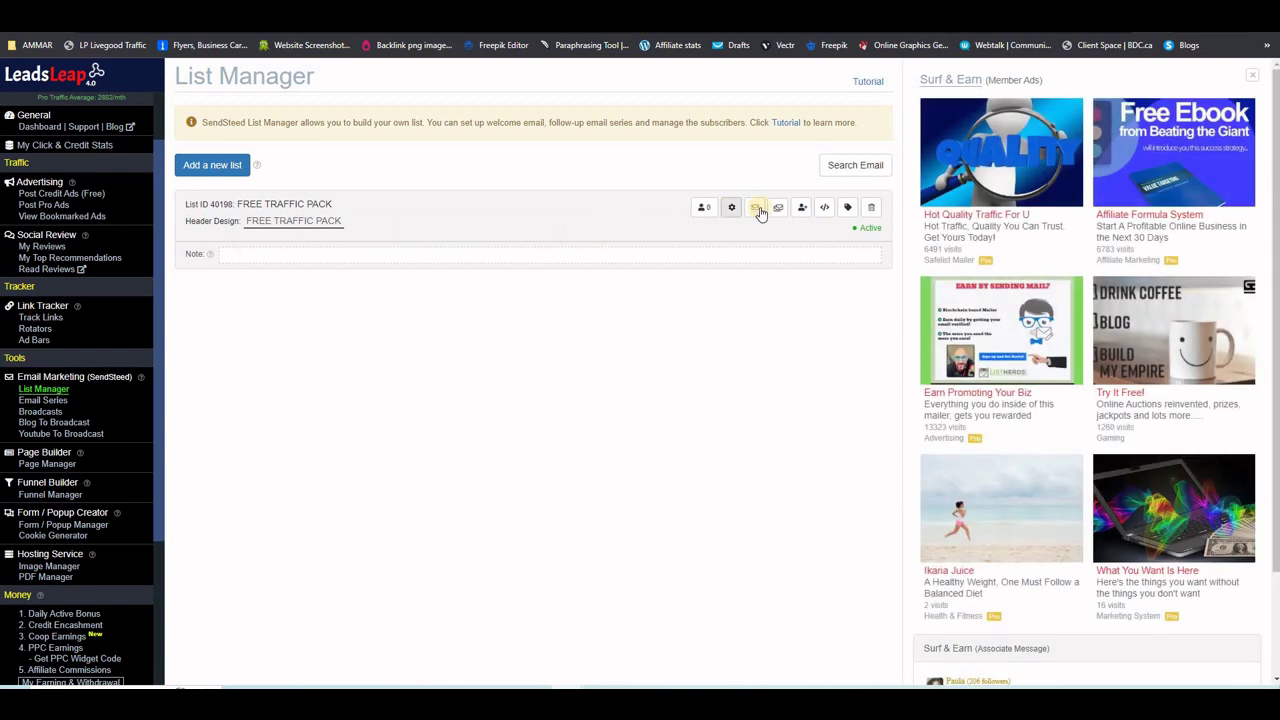
{"action": "left_click", "coordinate": [731, 207]}
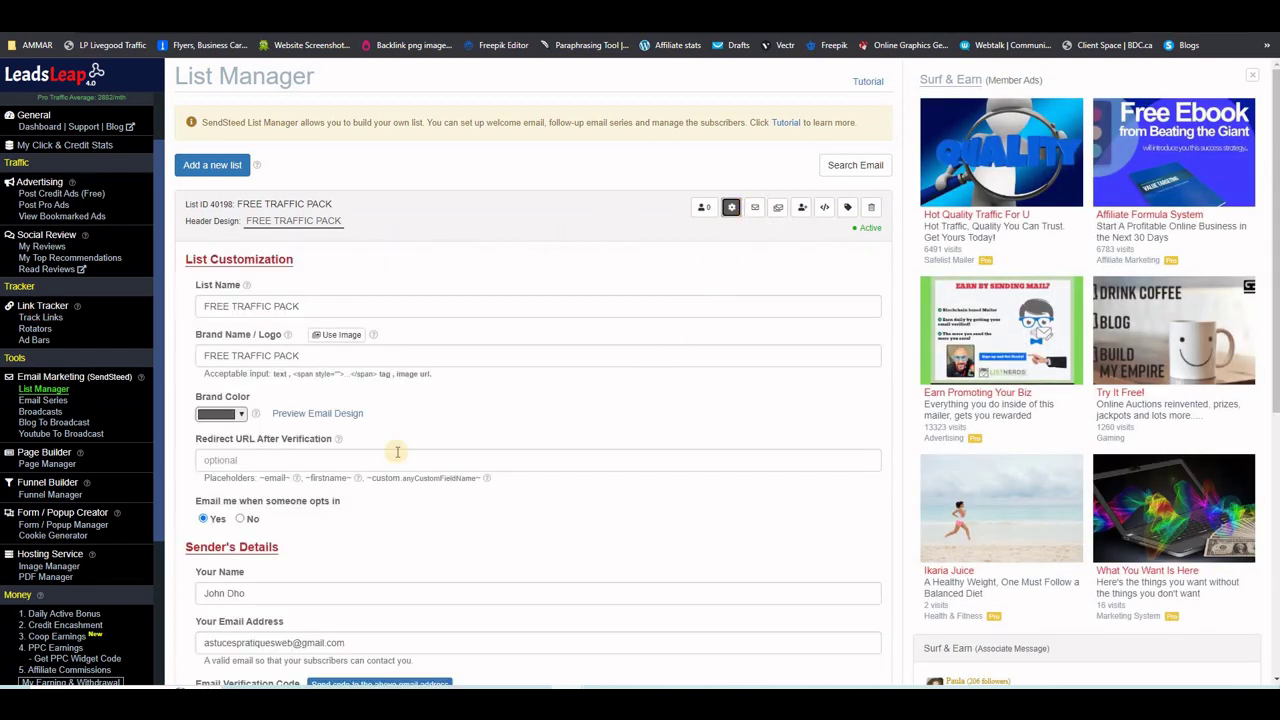
{"action": "left_click", "coordinate": [265, 461]}
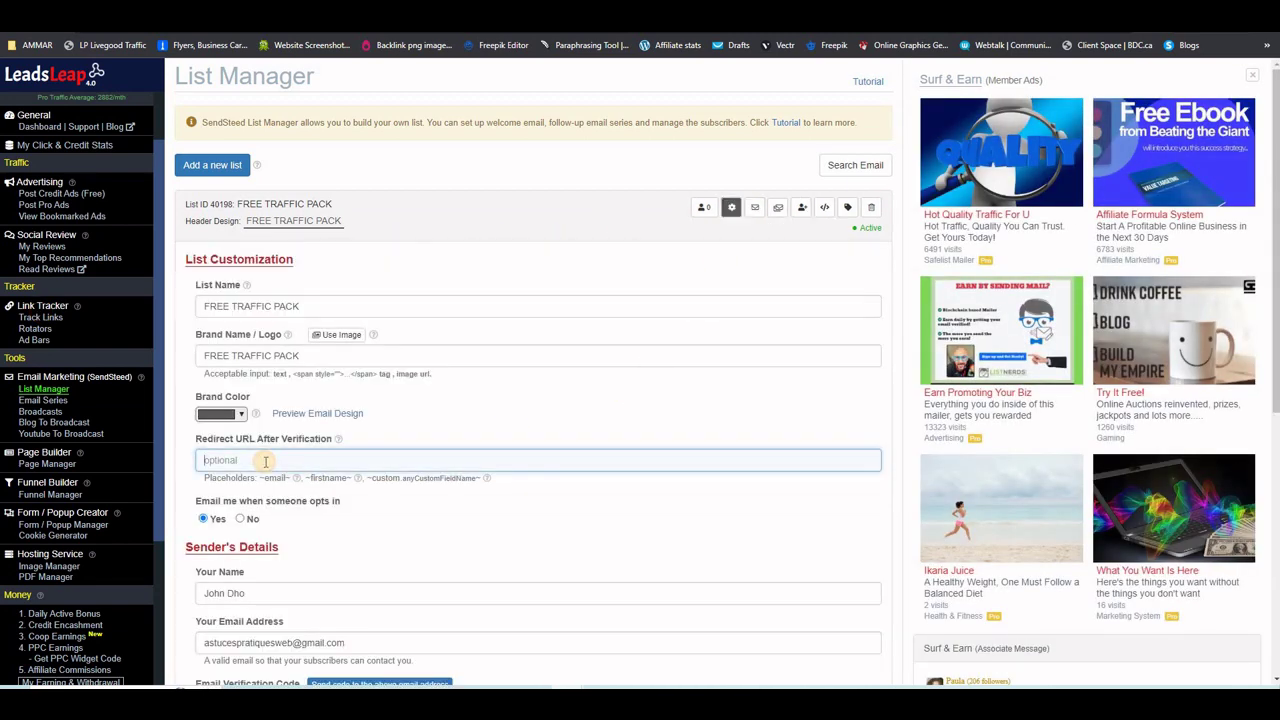
{"action": "type", "text": "https://llpg.co/rh2h6zd/"}
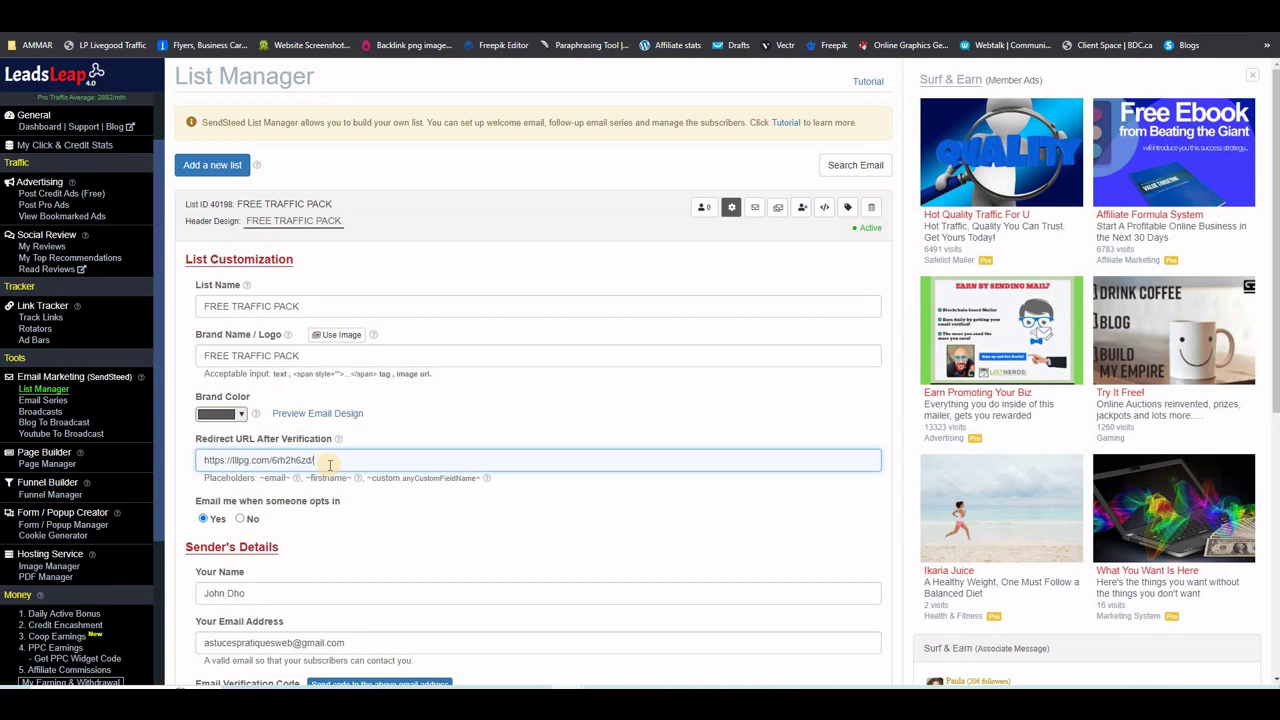
{"action": "scroll", "coordinate": [330, 465], "scroll_direction": "down", "scroll_amount": 5}
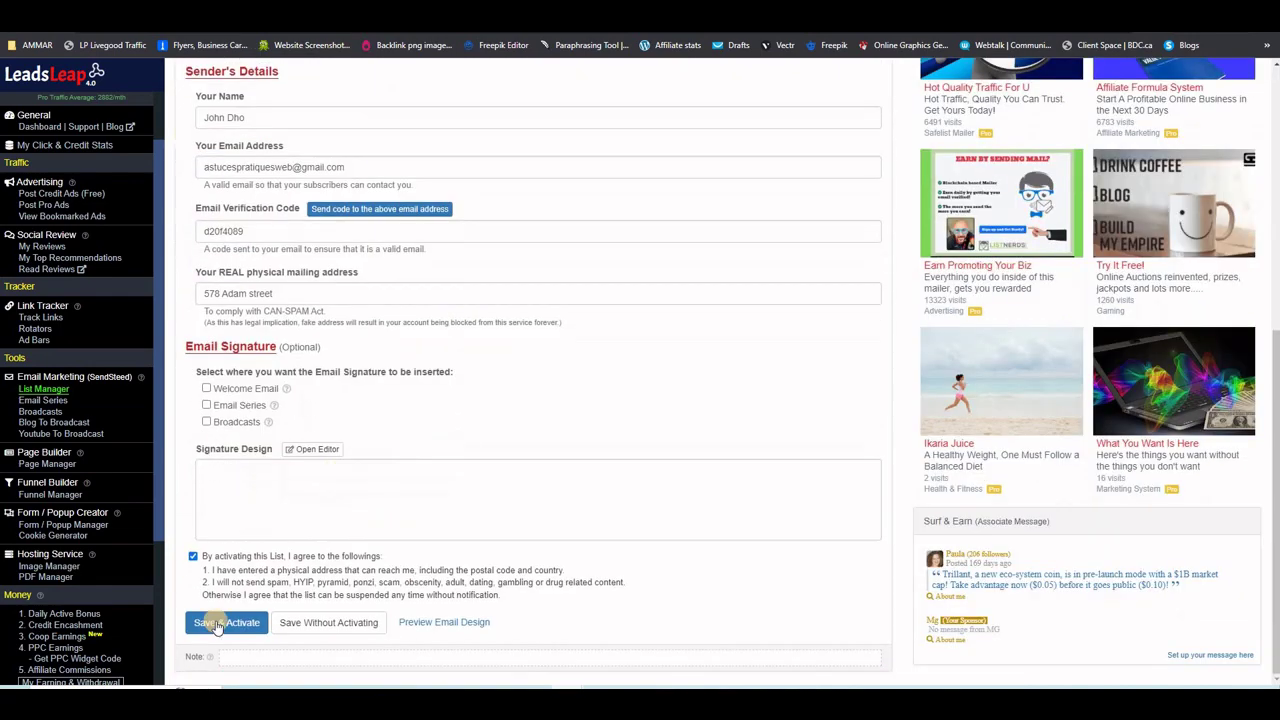
{"action": "left_click", "coordinate": [214, 622]}
{"action": "scroll", "coordinate": [523, 431], "scroll_direction": "up", "scroll_amount": 5}
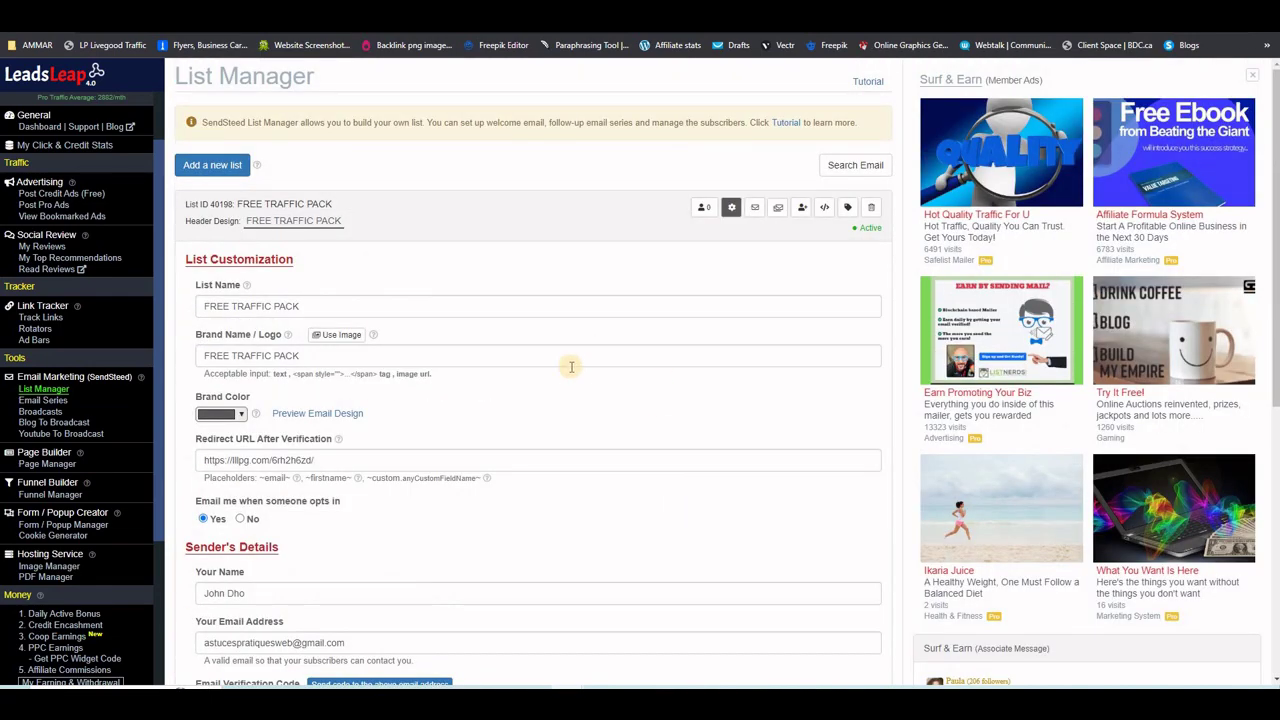
Open the list's welcome email for editing and link the text "FREE TRAFFIC PACKAGE>>" to the copied campaign link
{"action": "left_click", "coordinate": [755, 210]}
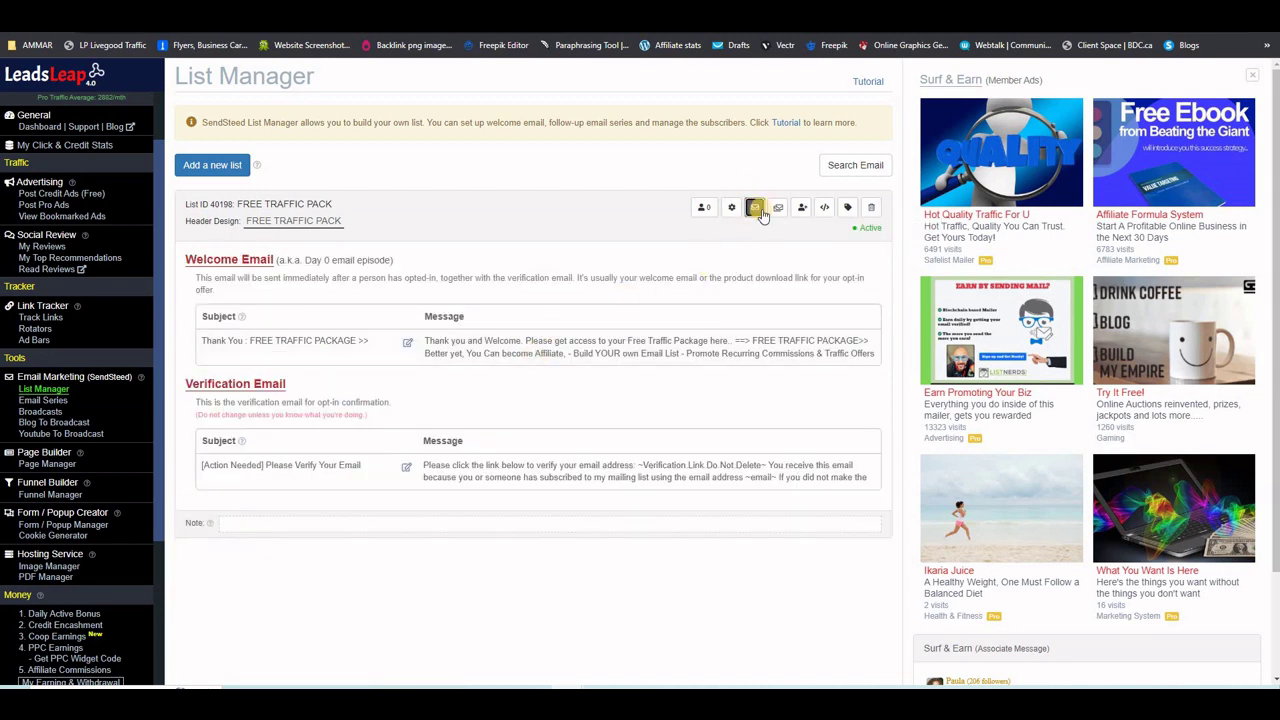
{"action": "left_click", "coordinate": [407, 344]}
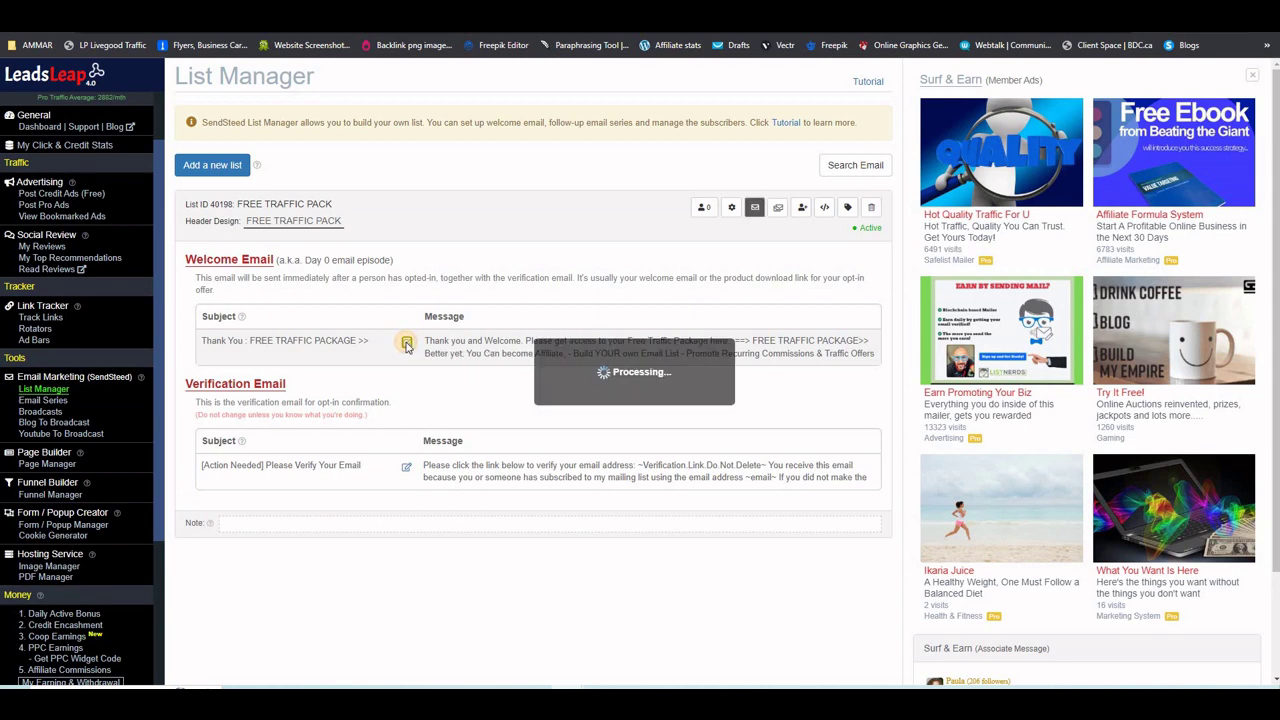
{"action": "left_click_drag", "start_coordinate": [641, 463], "coordinate": [479, 464]}
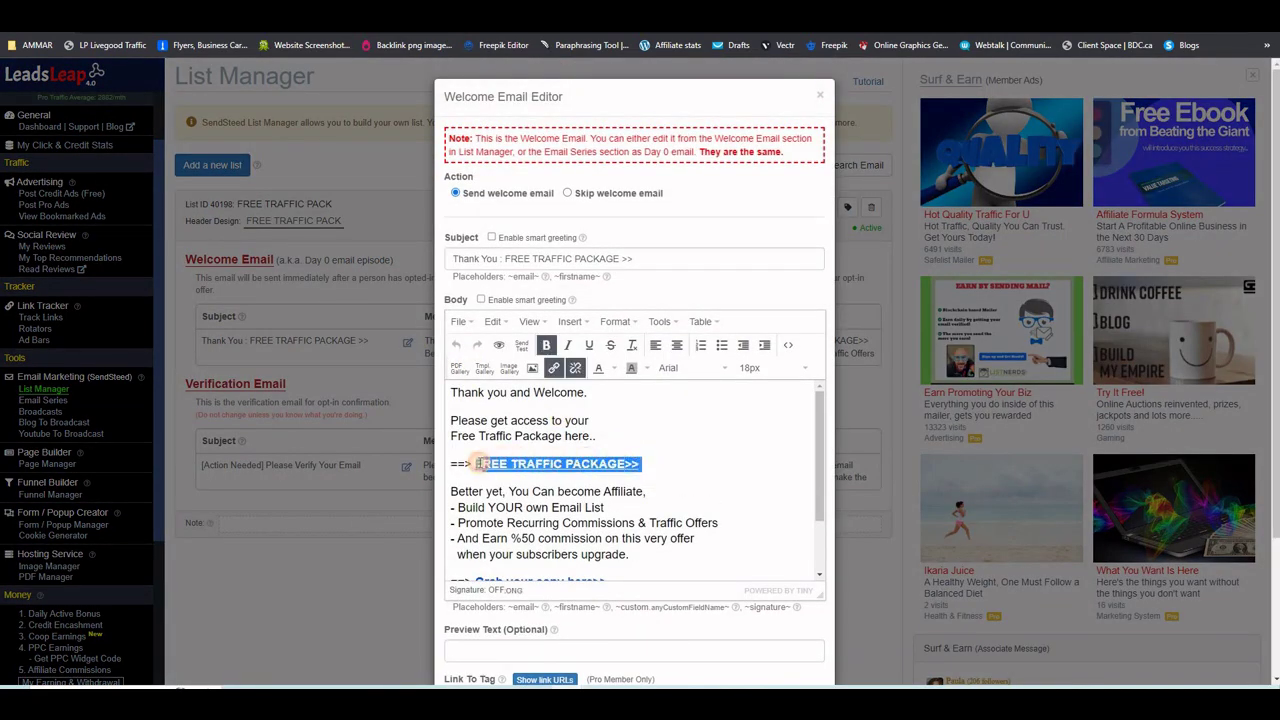
{"action": "left_click", "coordinate": [553, 368]}
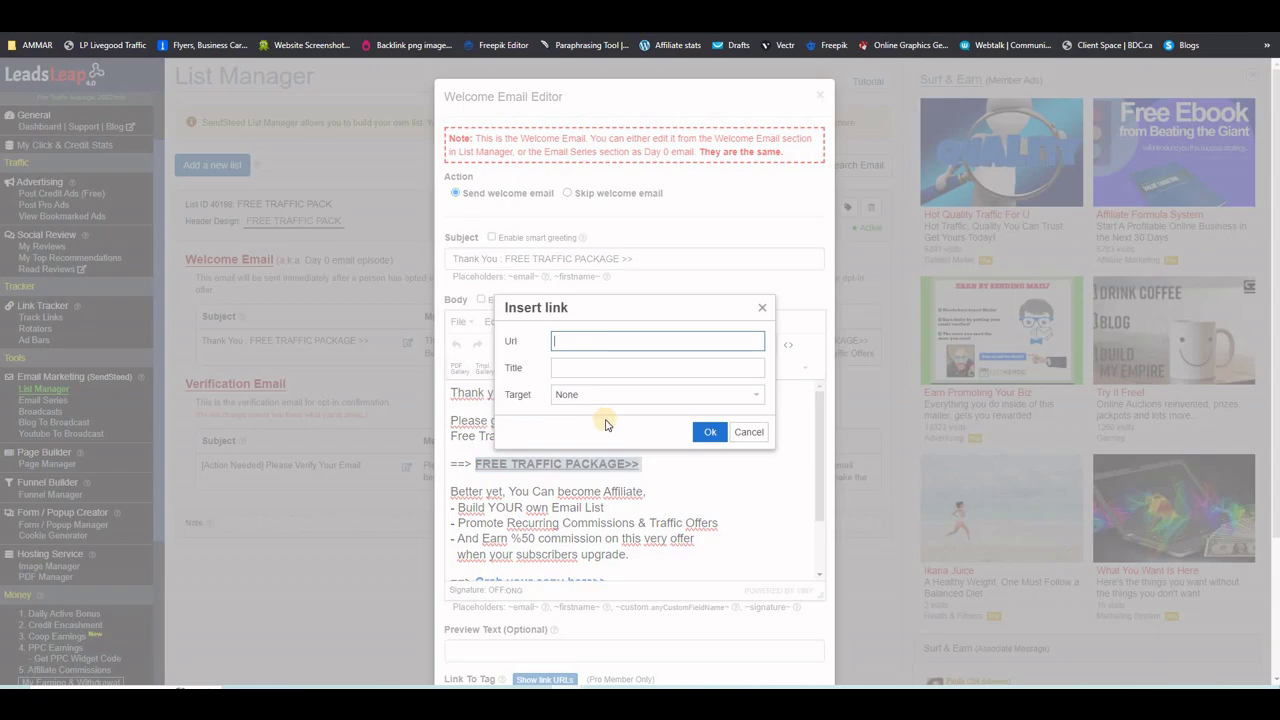
{"action": "right_click", "coordinate": [637, 343]}
{"action": "left_click", "coordinate": [632, 437]}
{"action": "left_click", "coordinate": [707, 434]}
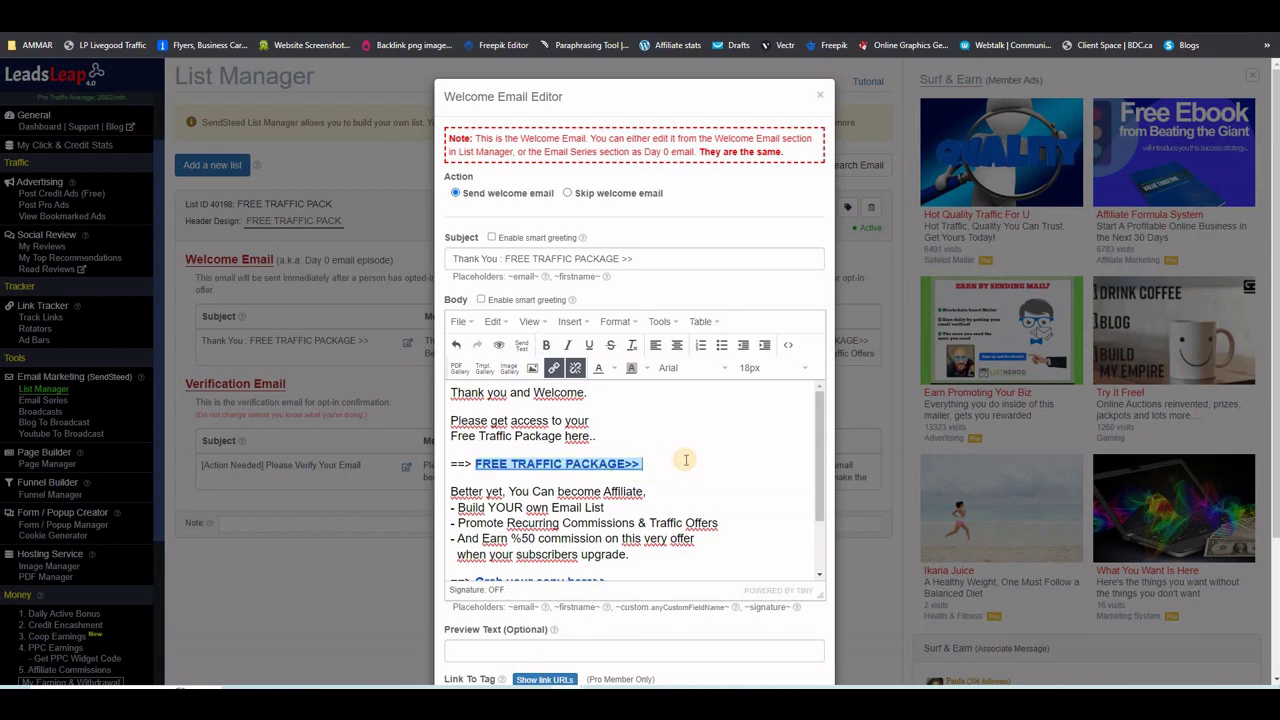
Follow "Affiliate Link Here.." on the live page to the Warrior+Plus offer and examine its requirements for promoting it
{"action": "scroll", "coordinate": [670, 475], "scroll_direction": "down", "scroll_amount": 2}
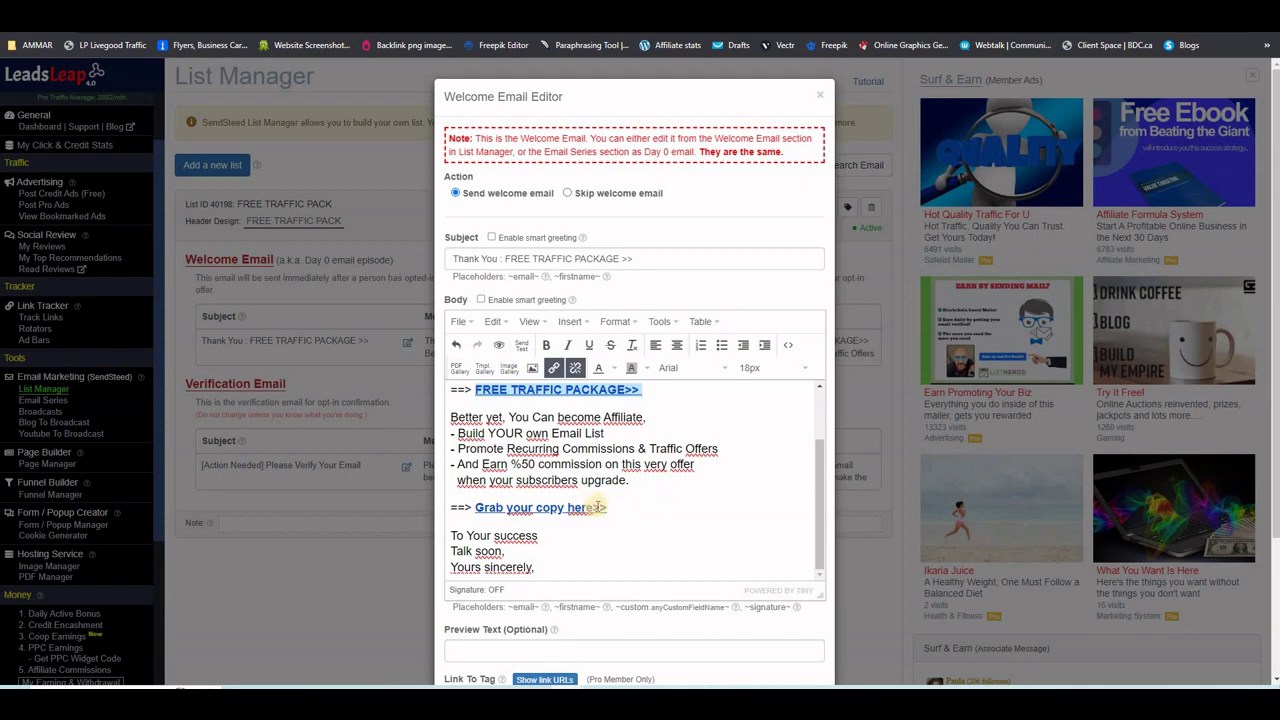
{"action": "mouse_move", "coordinate": [605, 510]}
{"action": "left_mouse_down"}
{"action": "mouse_move", "coordinate": [490, 510]}
{"action": "mouse_move", "coordinate": [607, 507]}
{"action": "left_mouse_up"}
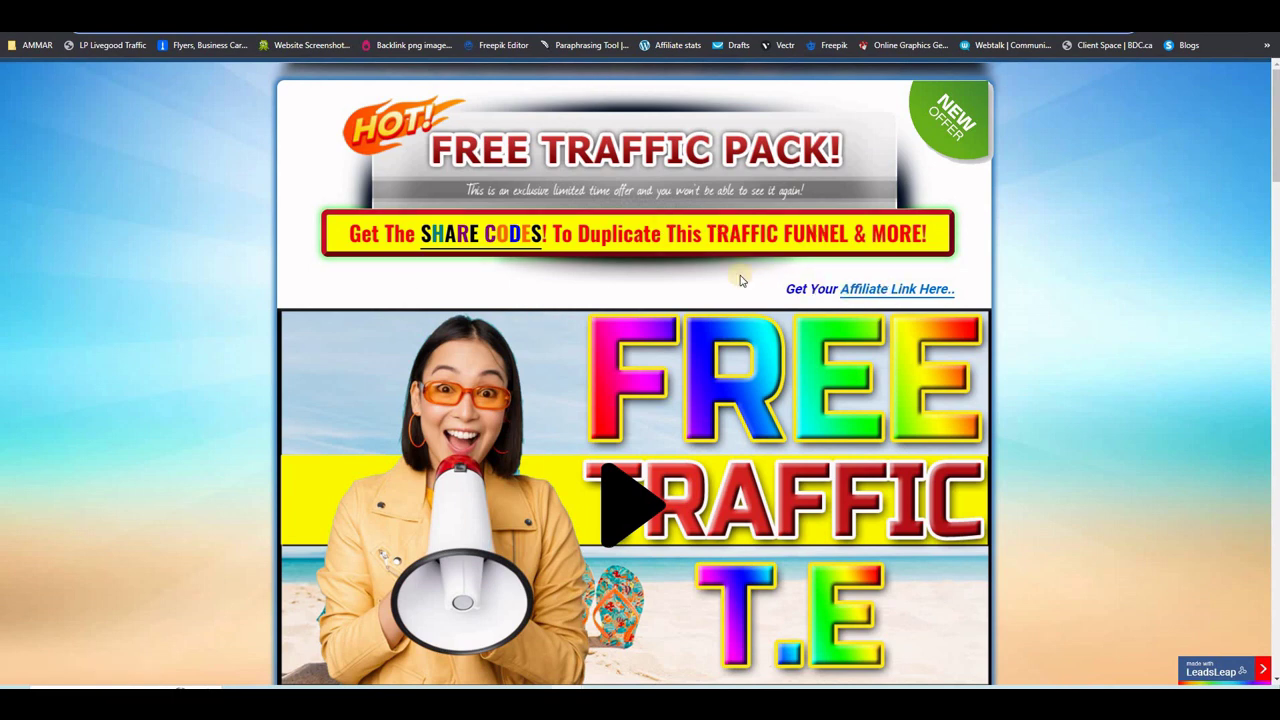
{"action": "left_click", "coordinate": [878, 290]}
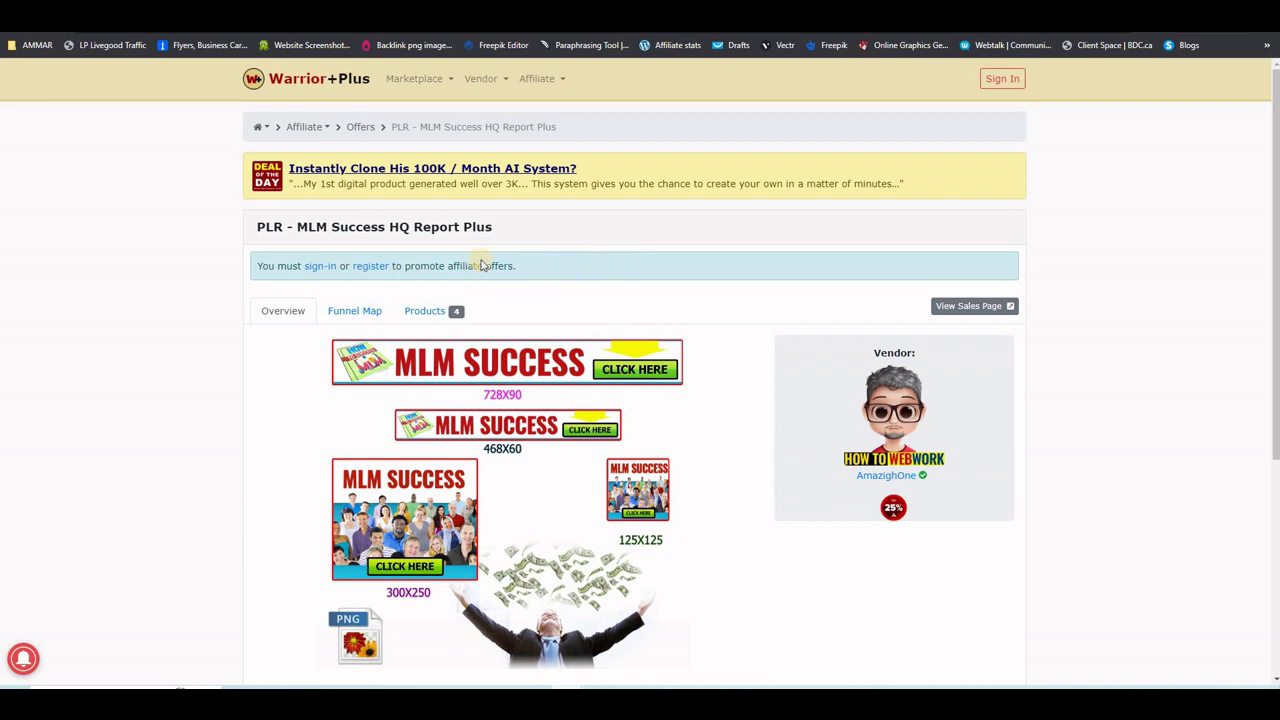
{"action": "left_click_drag", "start_coordinate": [405, 266], "coordinate": [537, 268]}
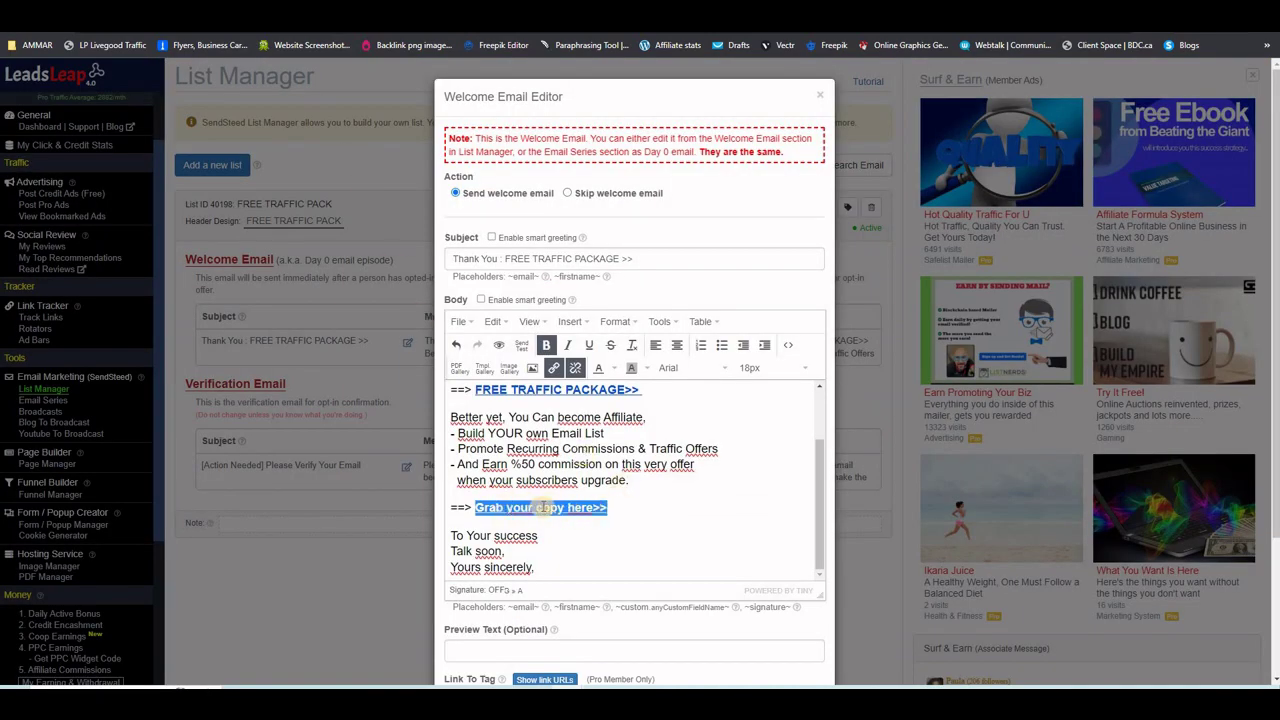
{"action": "left_click", "coordinate": [553, 368]}
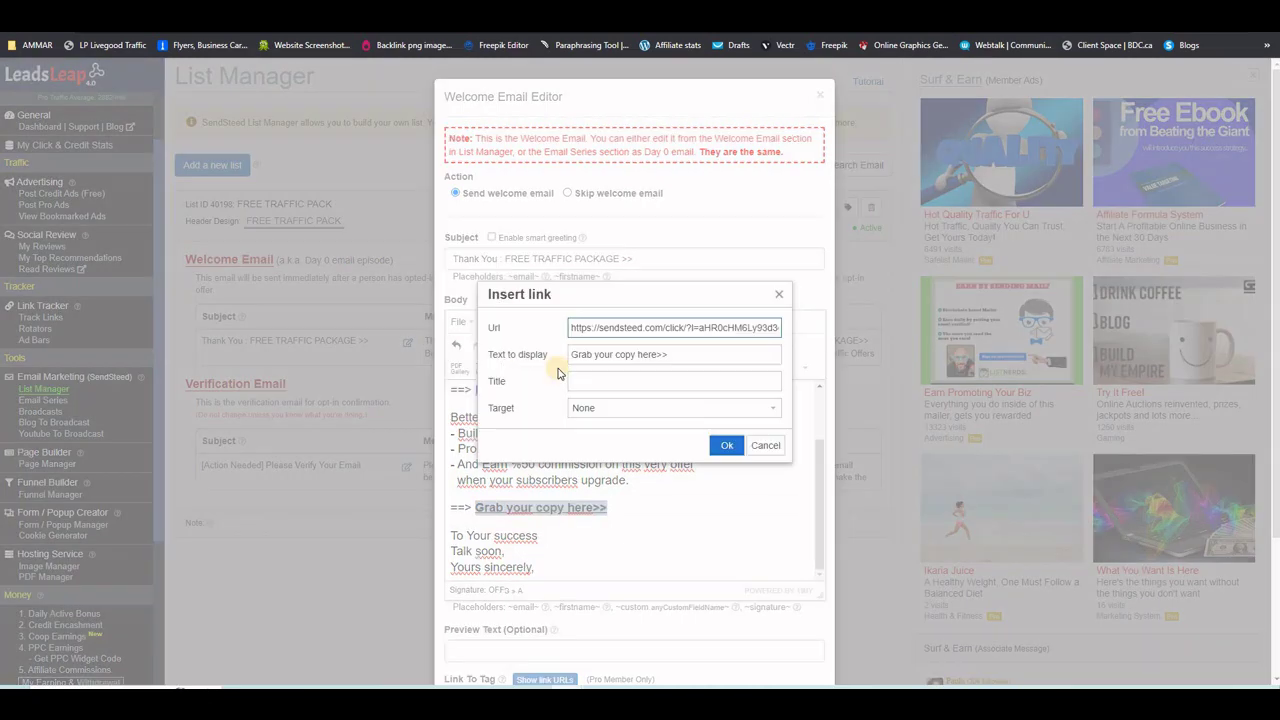
{"action": "left_click_drag", "start_coordinate": [740, 327], "coordinate": [540, 330]}
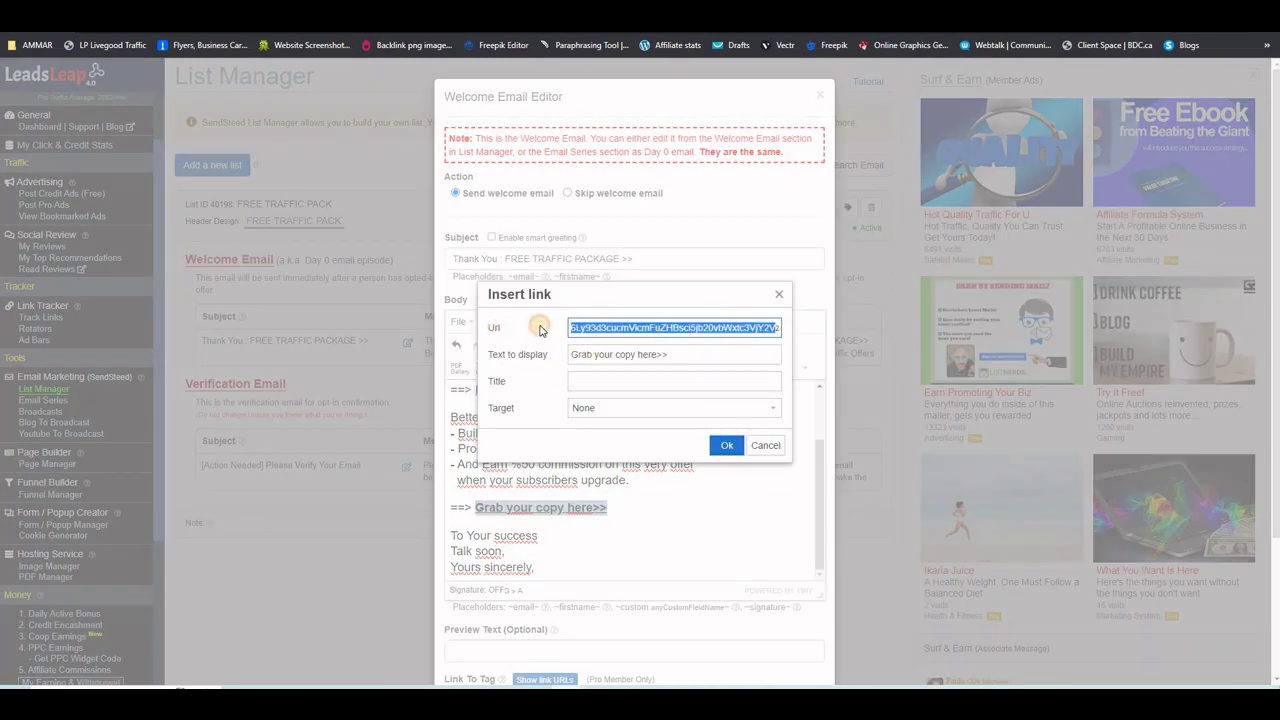
{"action": "left_click", "coordinate": [590, 326]}
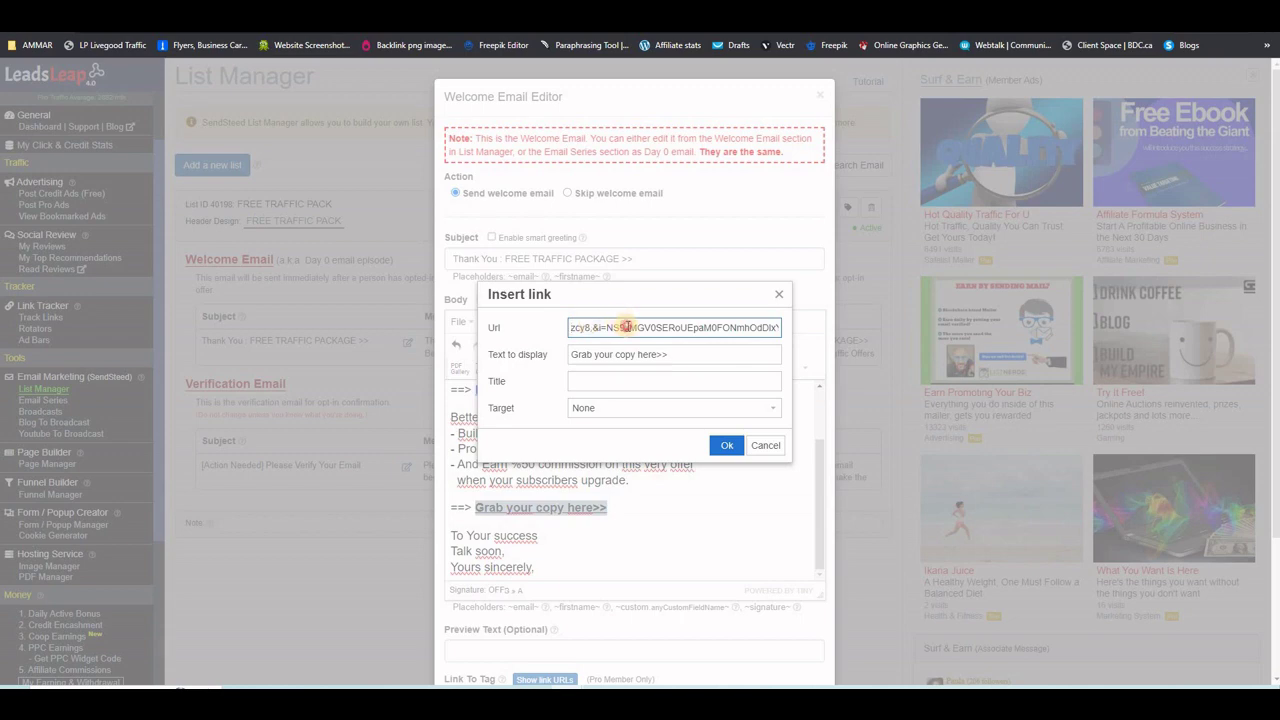
{"action": "key", "text": "shift+End"}
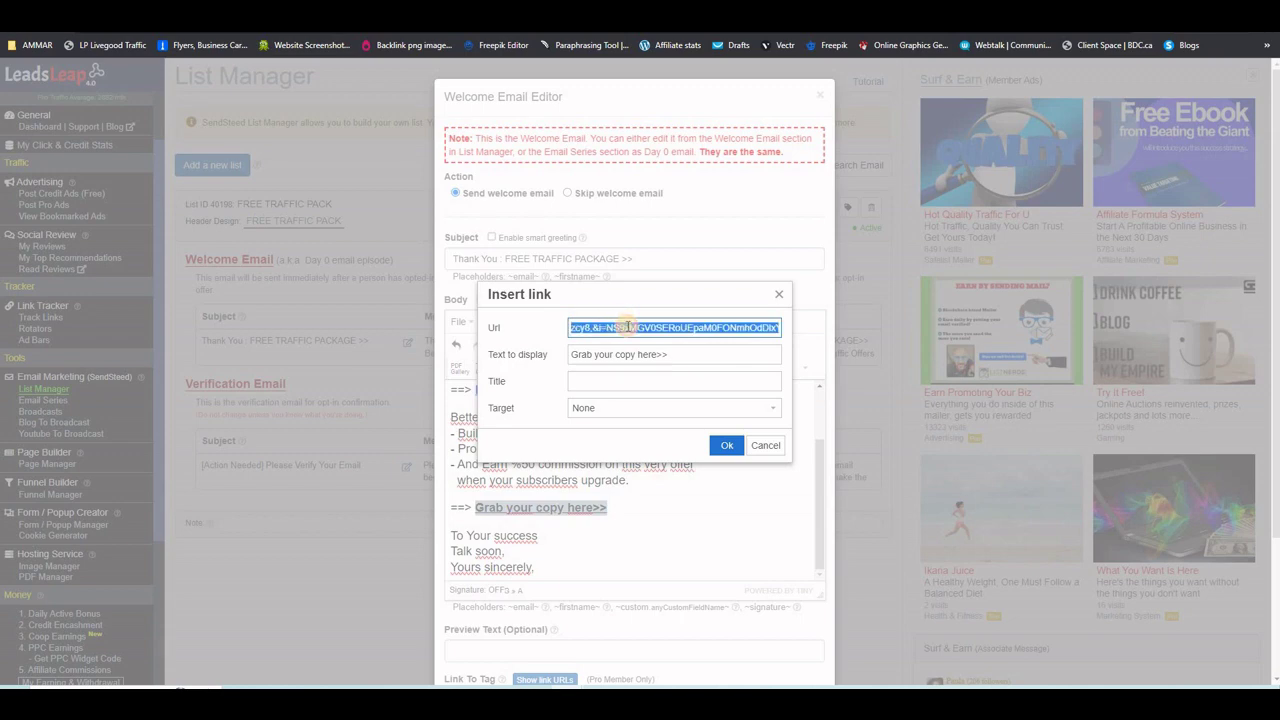
{"action": "key", "text": "BackSpace"}
{"action": "right_click", "coordinate": [628, 328]}
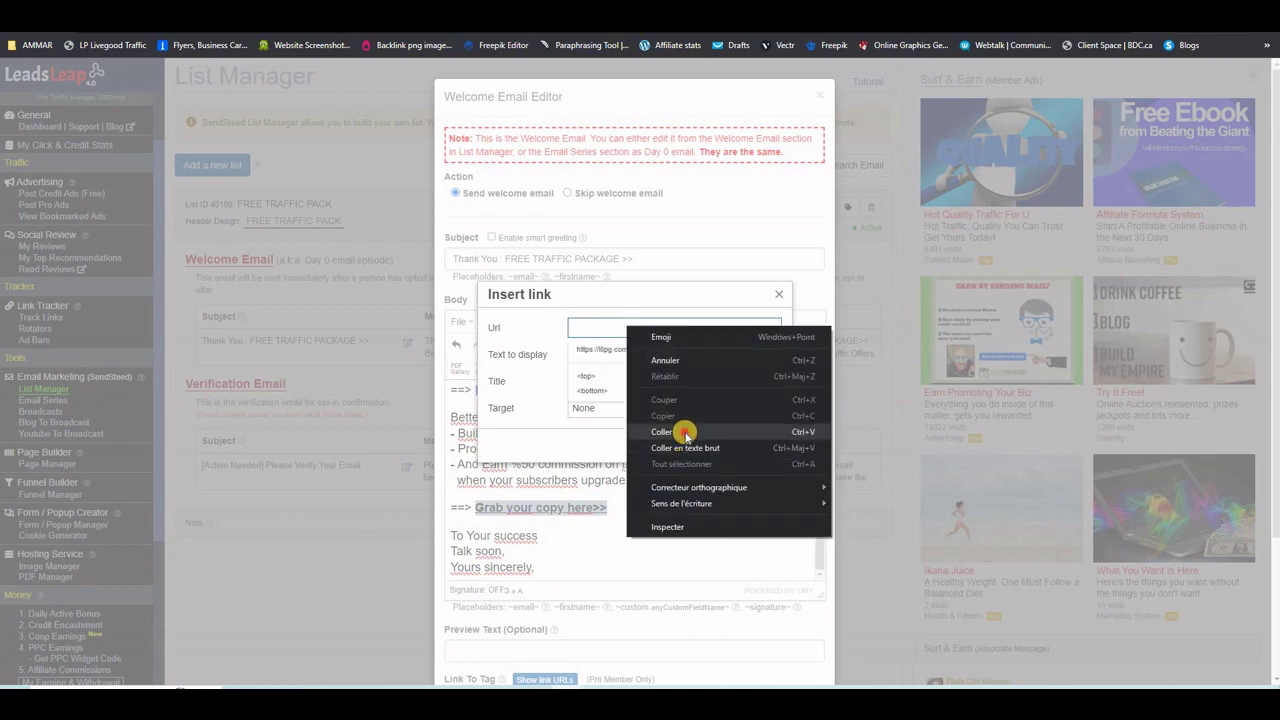
{"action": "left_click", "coordinate": [684, 432]}
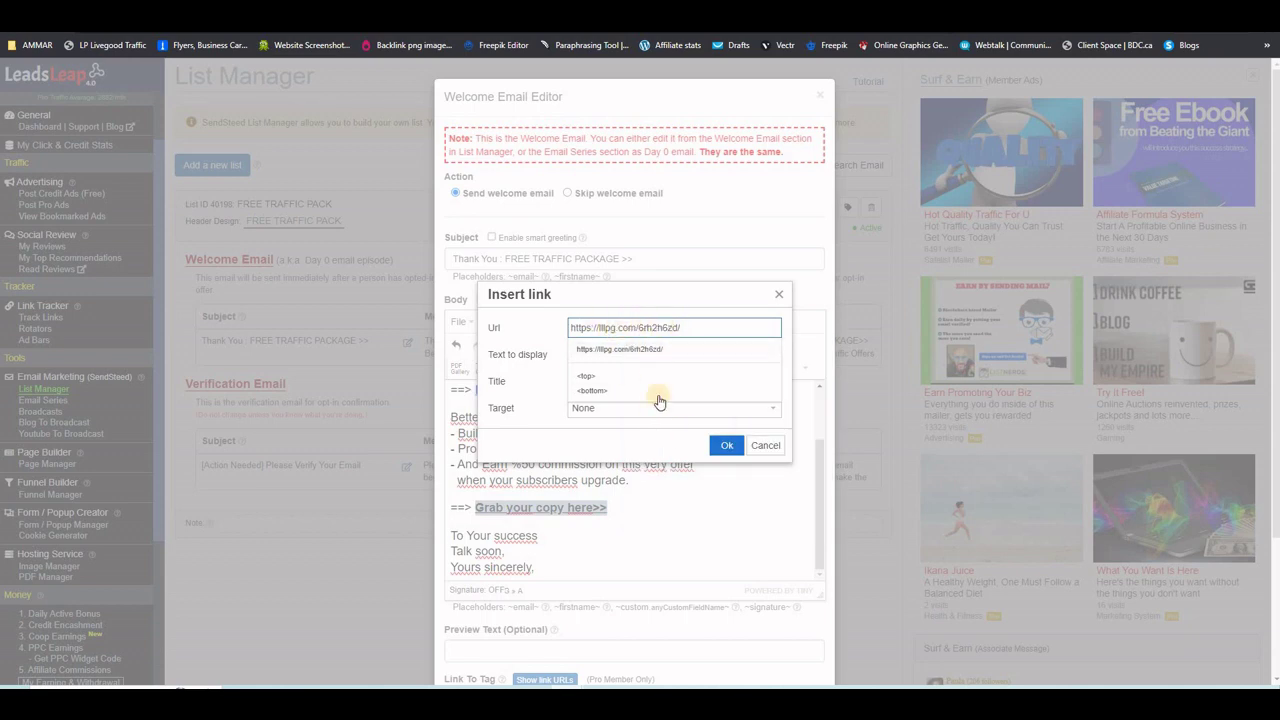
{"action": "left_click", "coordinate": [727, 445]}
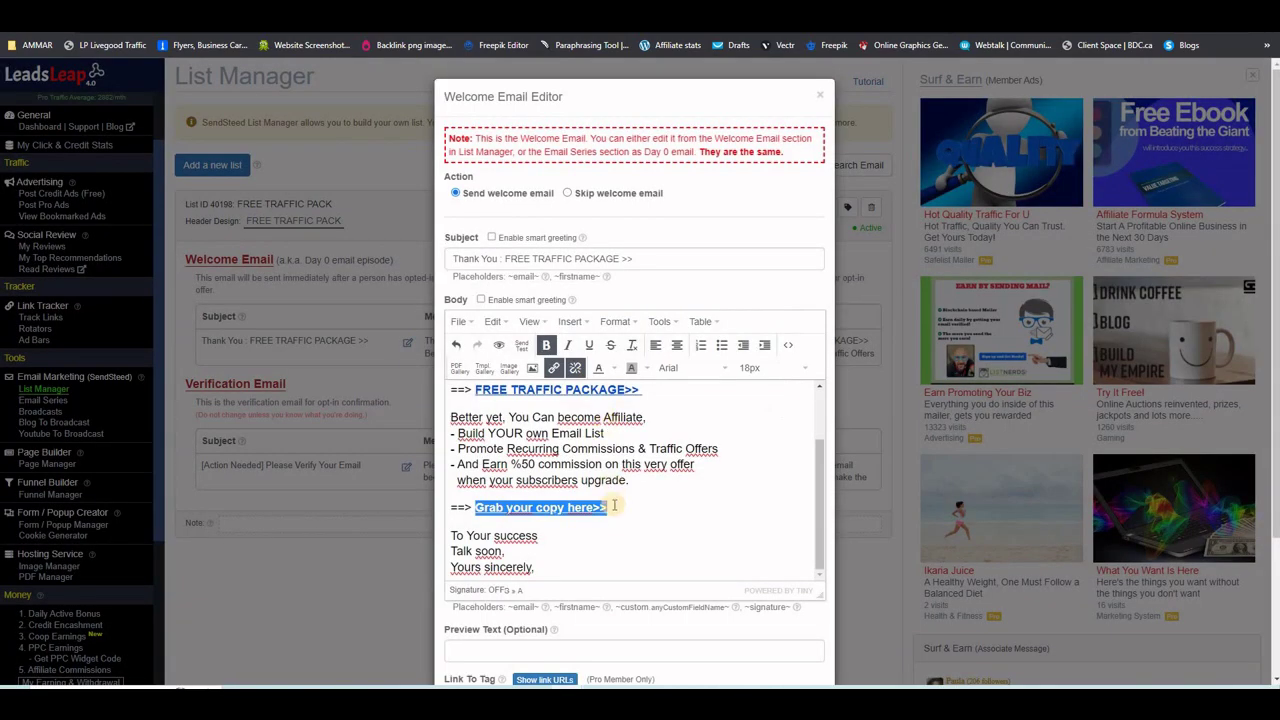
{"action": "scroll", "coordinate": [654, 527], "scroll_direction": "down", "scroll_amount": 2}
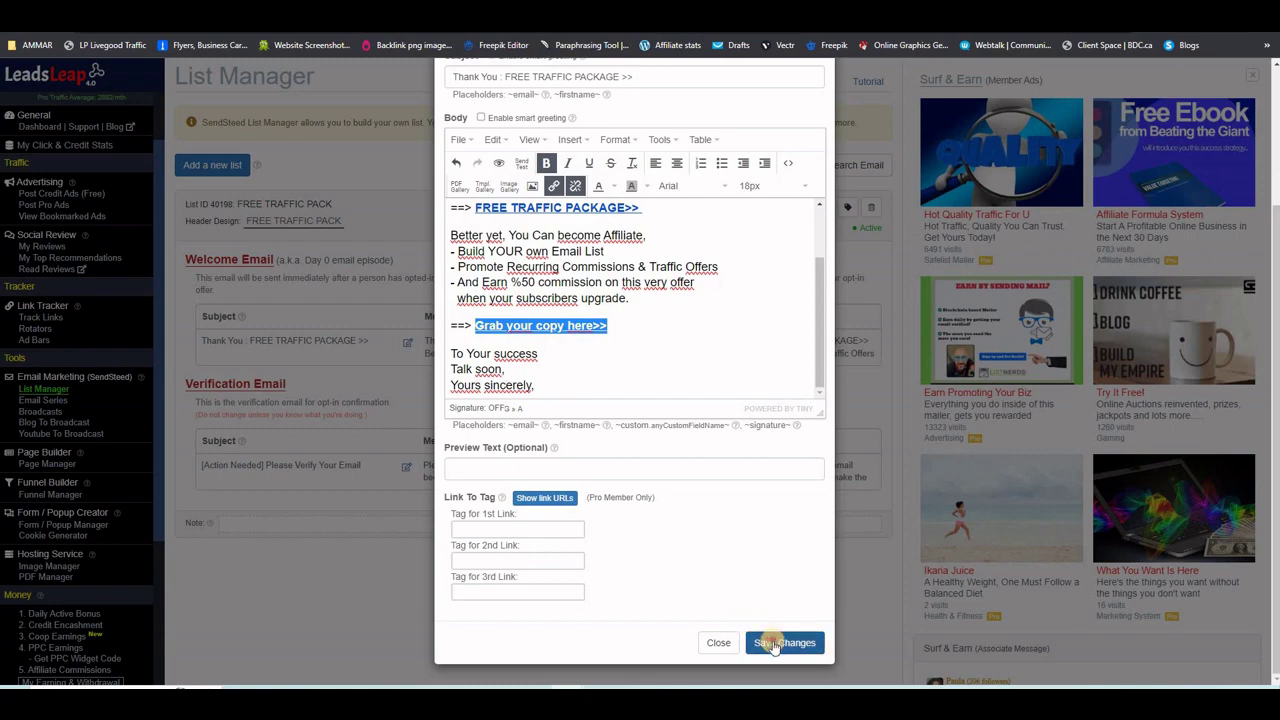
{"action": "left_click", "coordinate": [773, 643]}
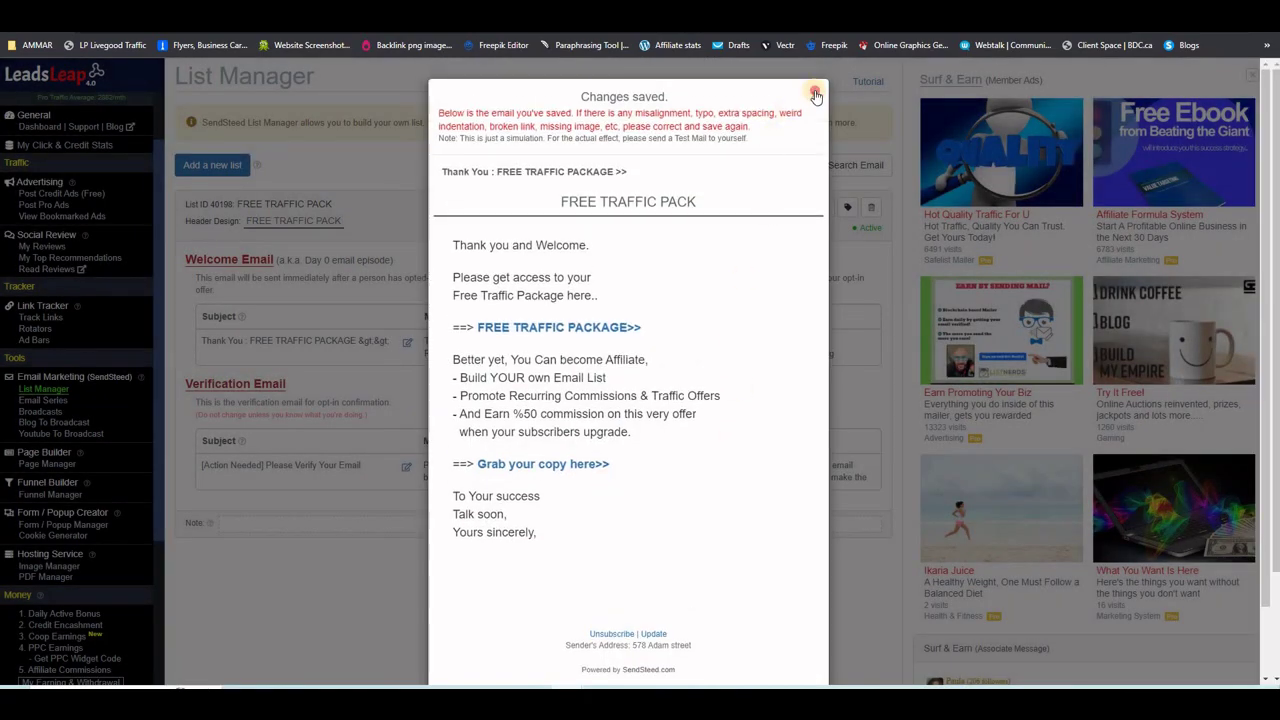
{"action": "left_click", "coordinate": [815, 94]}
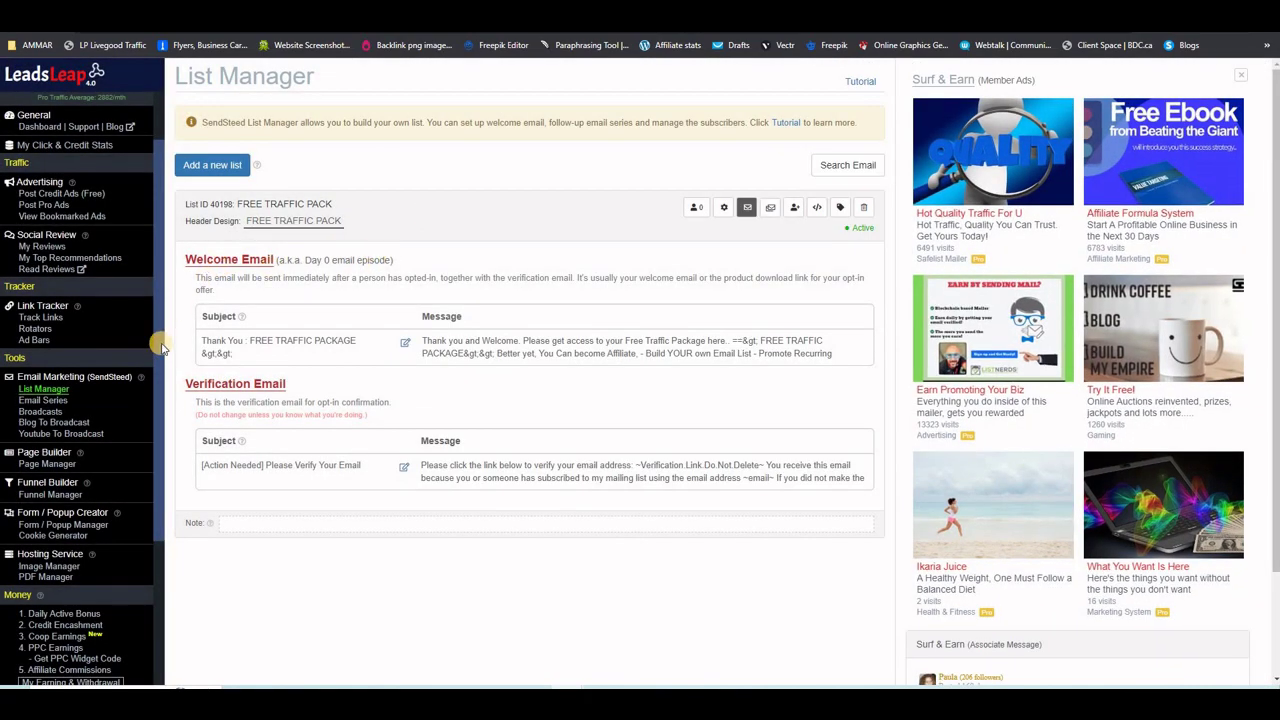
Open the ty FREE TRAFFIC campaign's page in the page editor and select the destination URL of the "Get The SHARE CODES!" button
{"action": "left_click", "coordinate": [52, 464]}
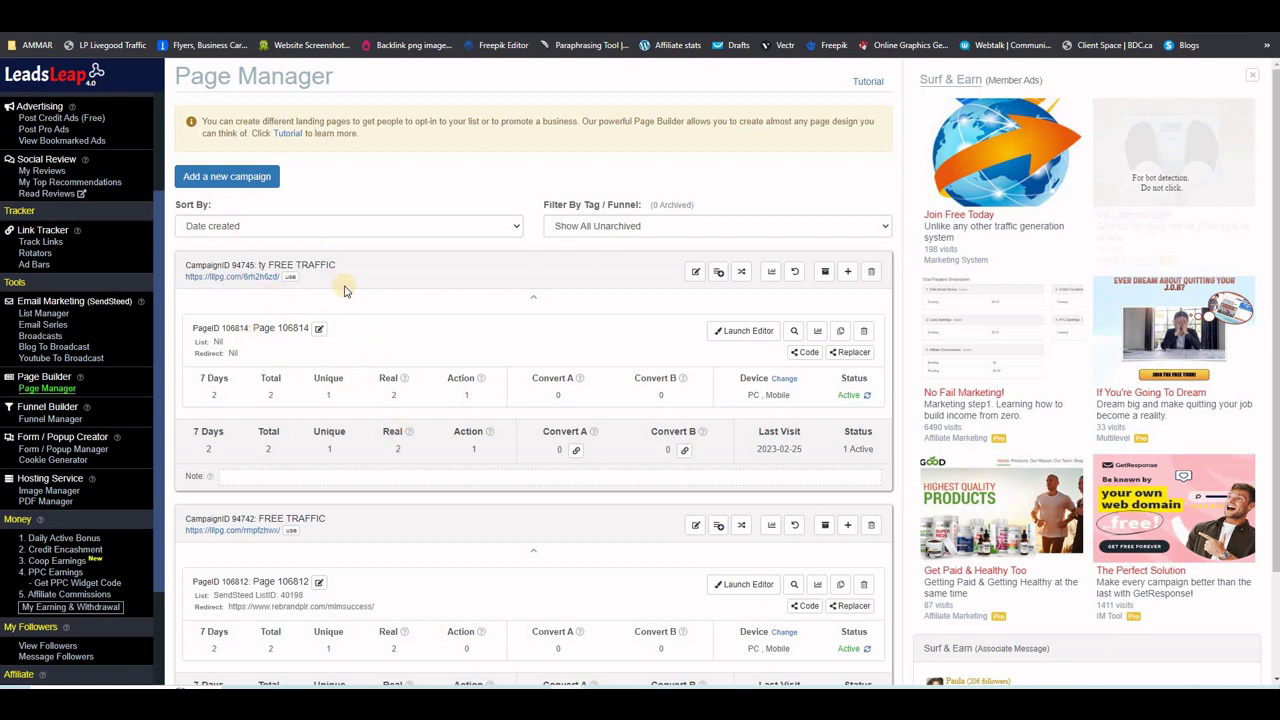
{"action": "left_click", "coordinate": [720, 333]}
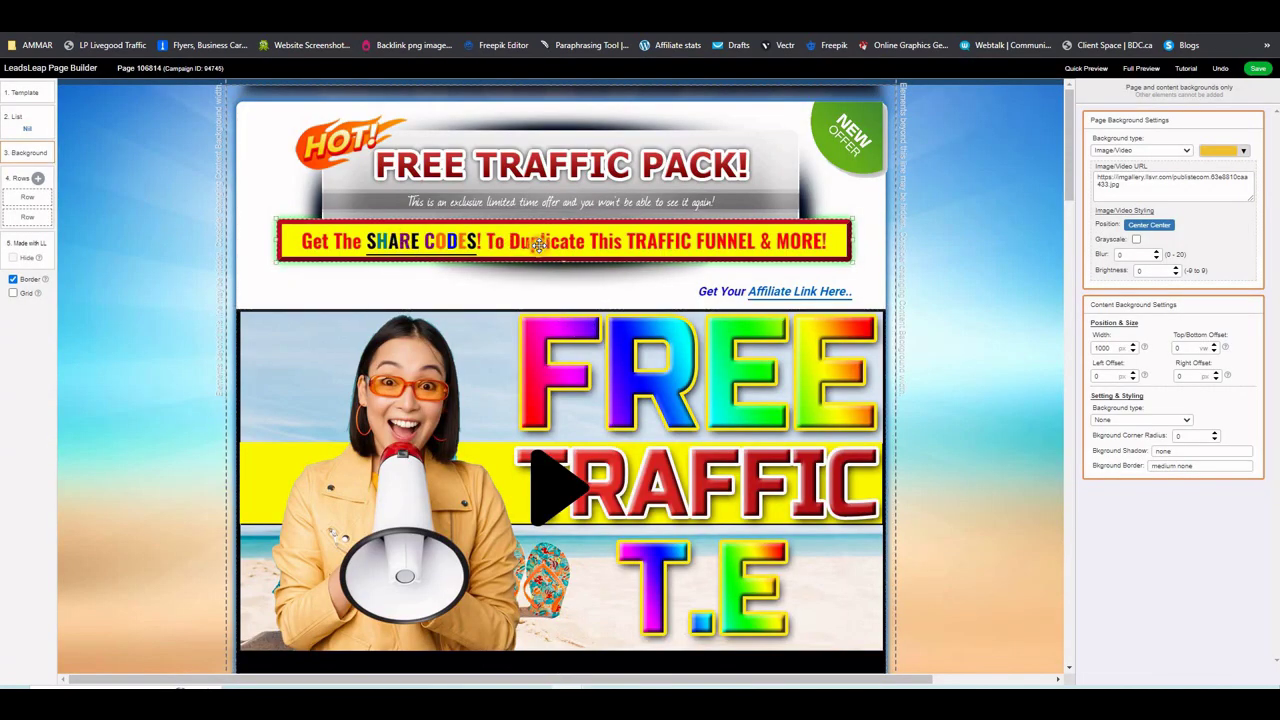
{"action": "left_click", "coordinate": [538, 245]}
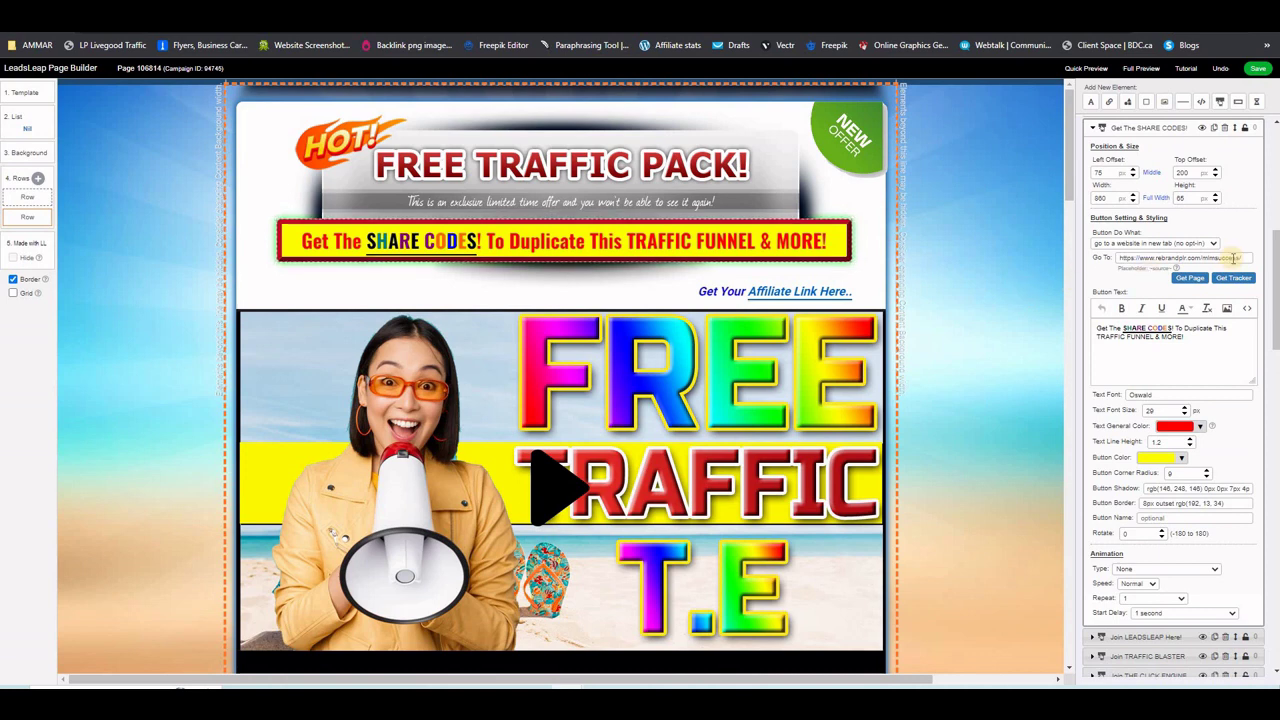
{"action": "left_click_drag", "start_coordinate": [1243, 259], "coordinate": [1095, 257]}
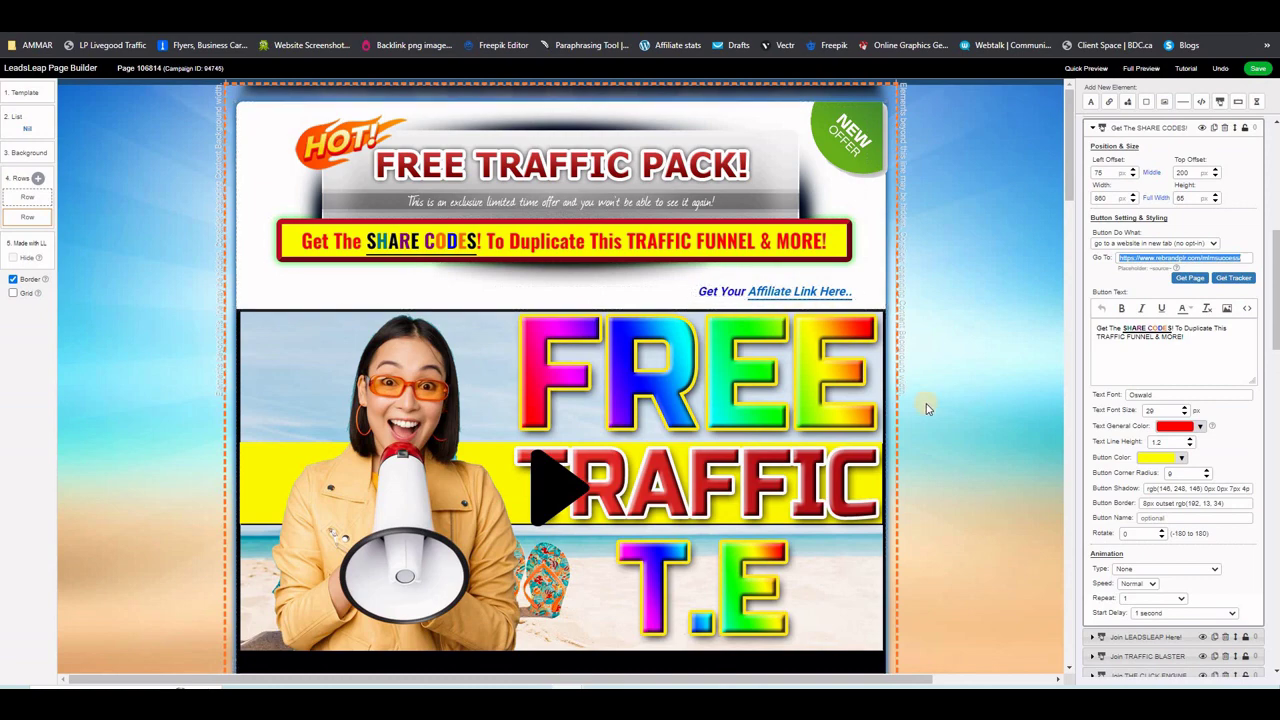
Inspect the destination URLs of the "Join LEADSLEAP Here!" and "Join THE CLICK ENGINE! Here!" buttons and review the page's remaining affiliate offers
{"action": "scroll", "coordinate": [924, 405], "scroll_direction": "down", "scroll_amount": 3}
{"action": "scroll", "coordinate": [924, 405], "scroll_direction": "down", "scroll_amount": 2}
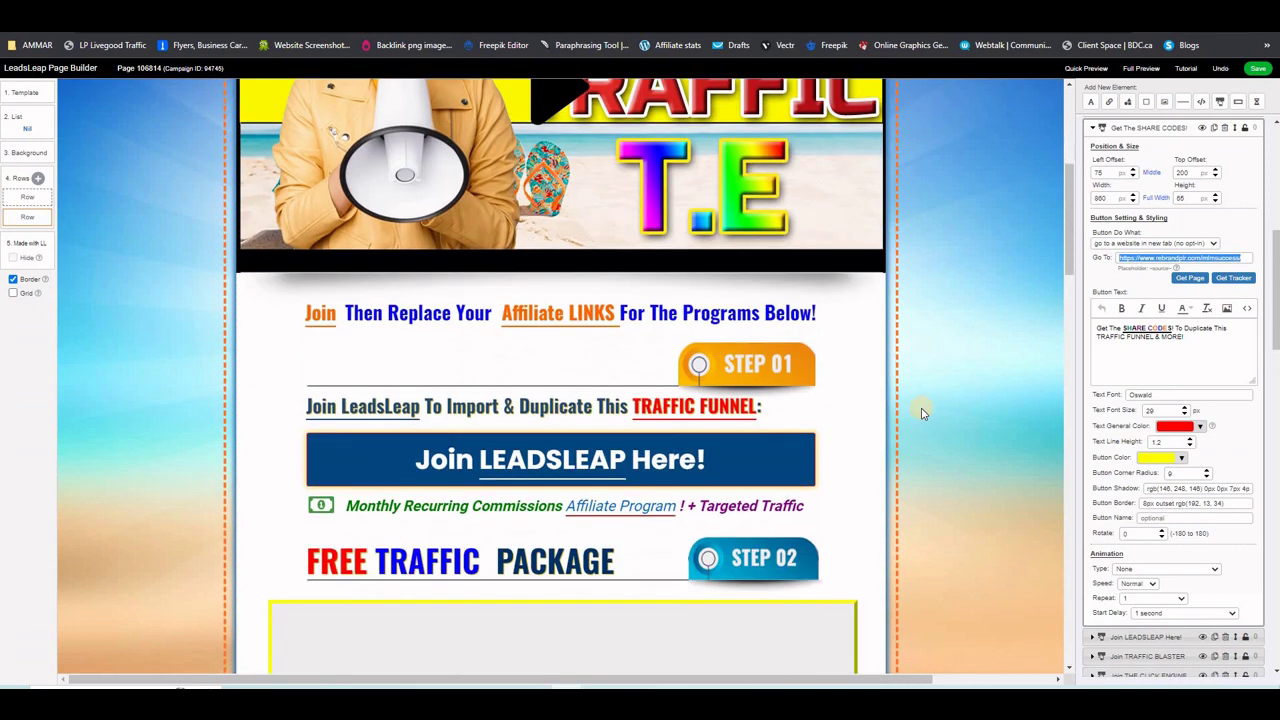
{"action": "left_click", "coordinate": [590, 460]}
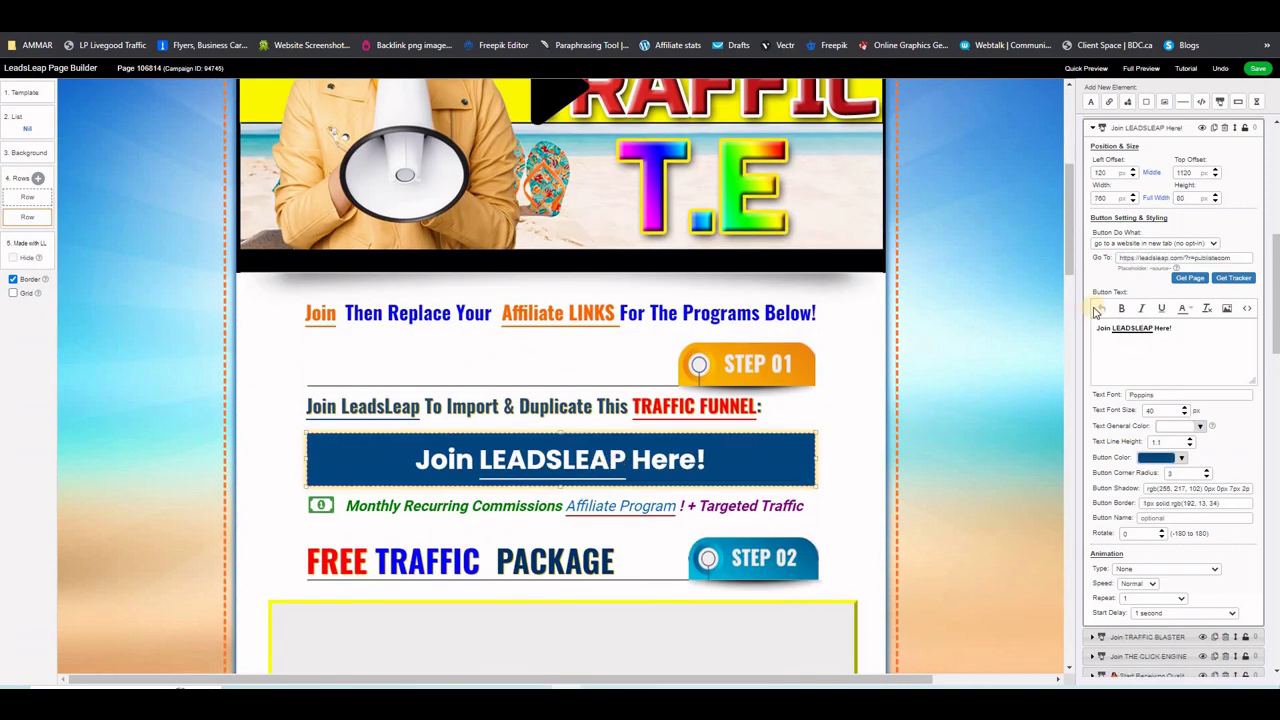
{"action": "scroll", "coordinate": [903, 443], "scroll_direction": "down", "scroll_amount": 10}
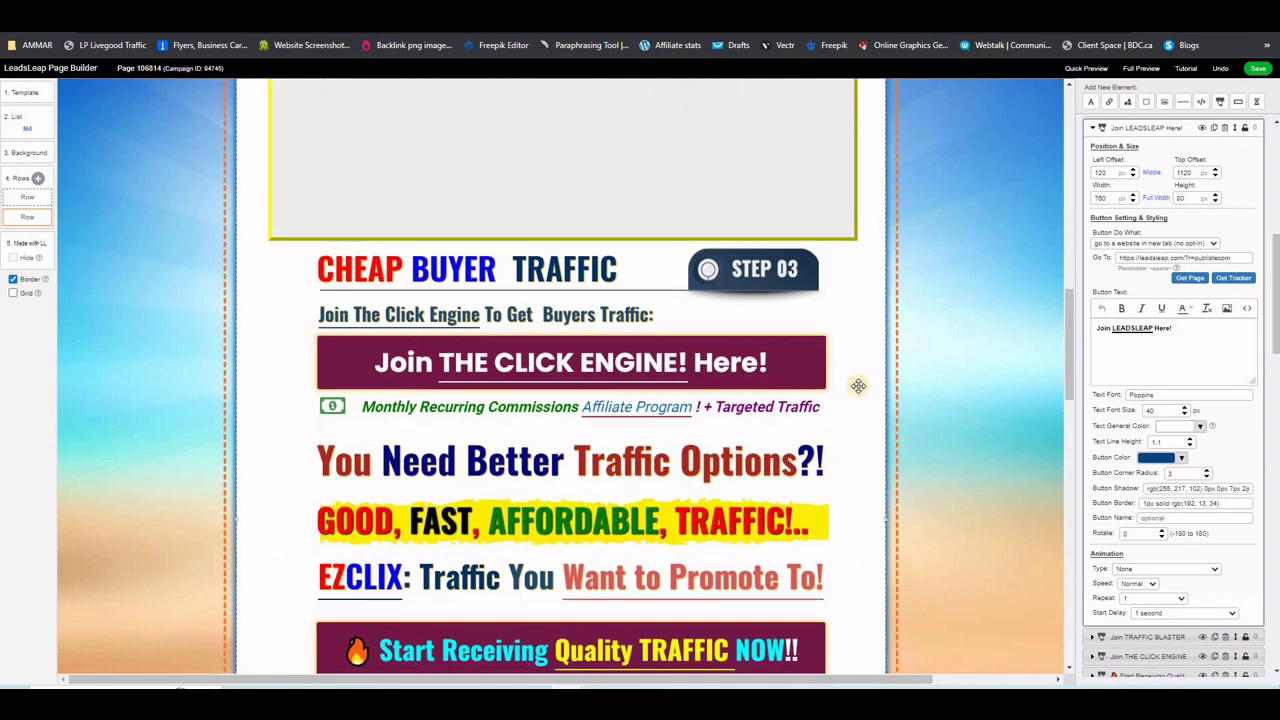
{"action": "scroll", "coordinate": [858, 385], "scroll_direction": "down", "scroll_amount": 1}
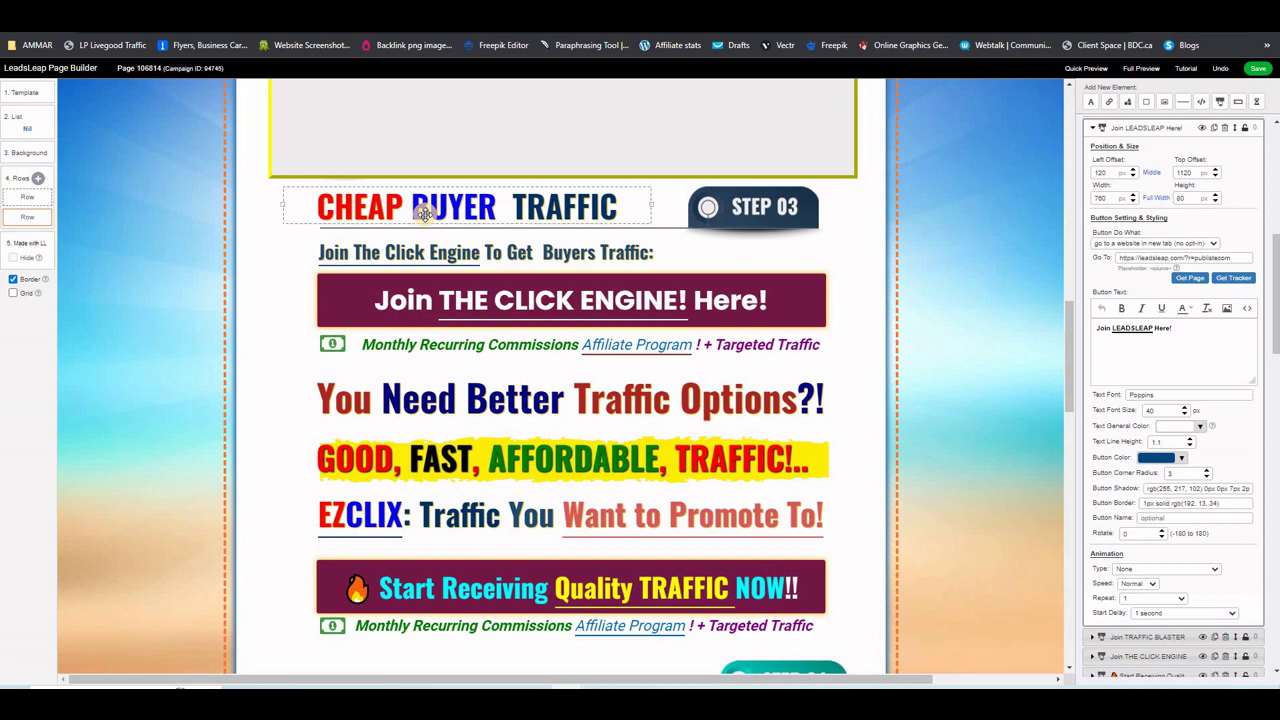
{"action": "left_click", "coordinate": [520, 300]}
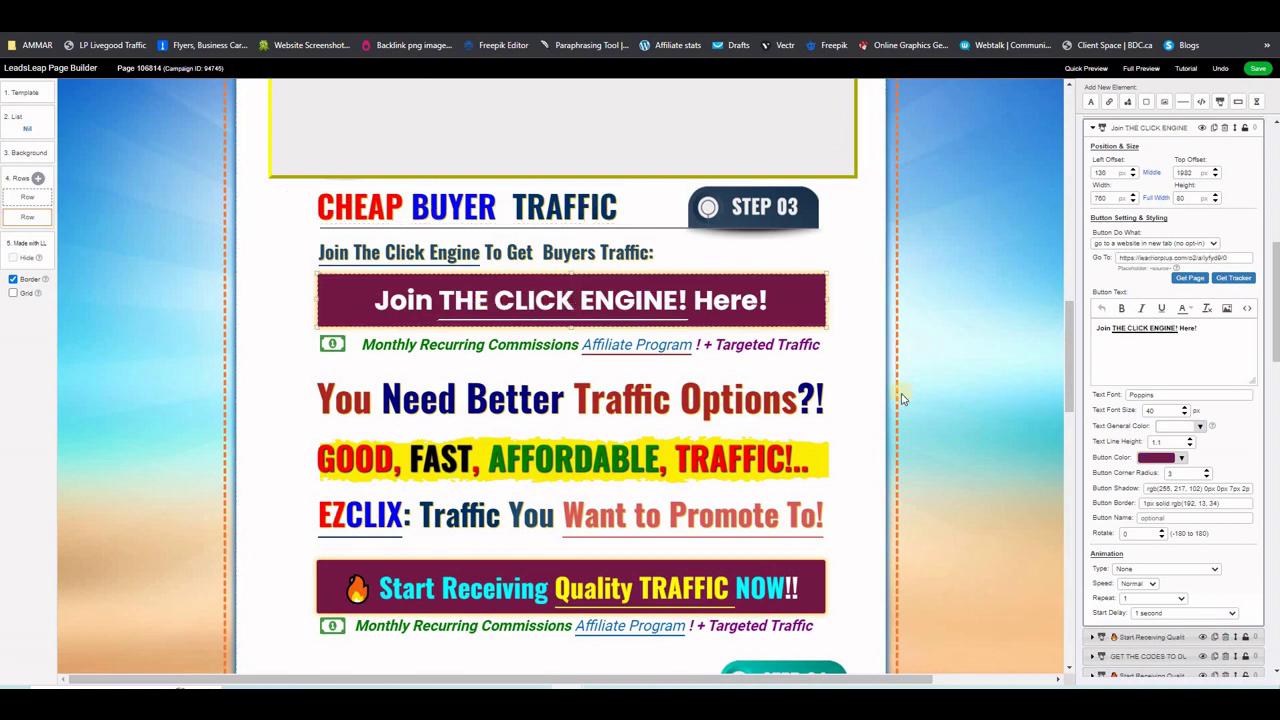
{"action": "scroll", "coordinate": [901, 399], "scroll_direction": "down", "scroll_amount": 4}
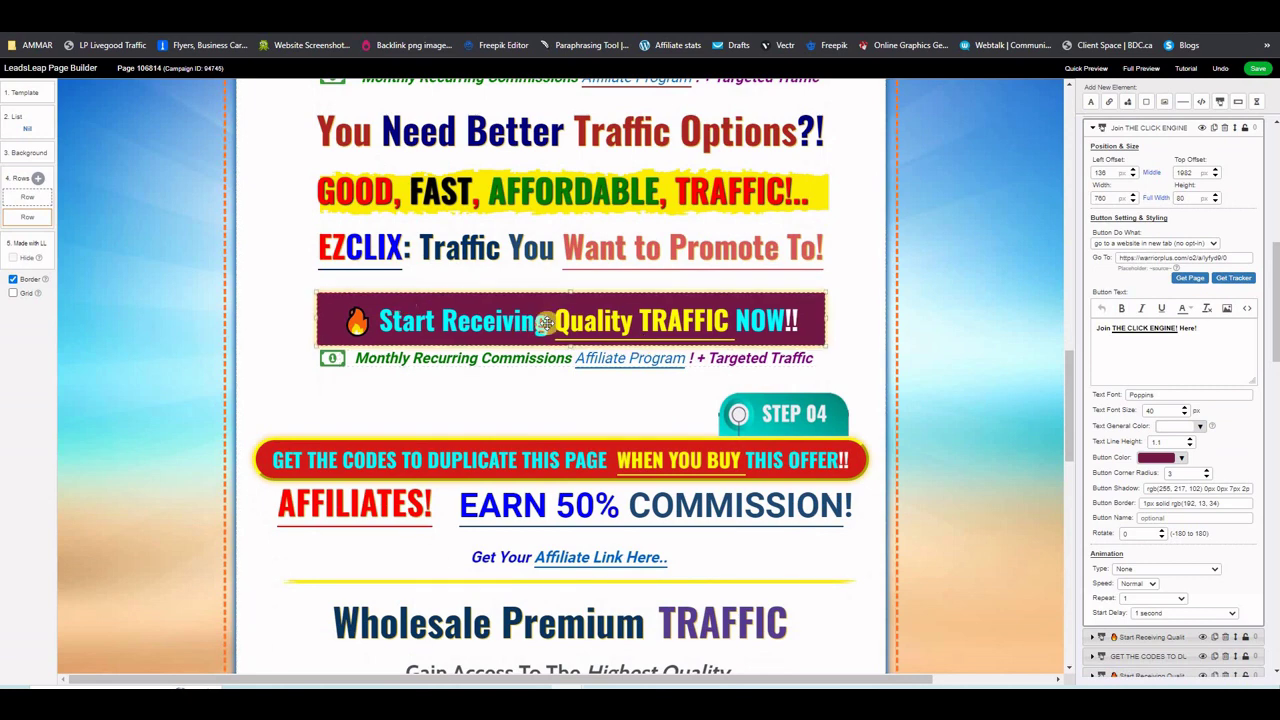
{"action": "scroll", "coordinate": [895, 358], "scroll_direction": "down", "scroll_amount": 5}
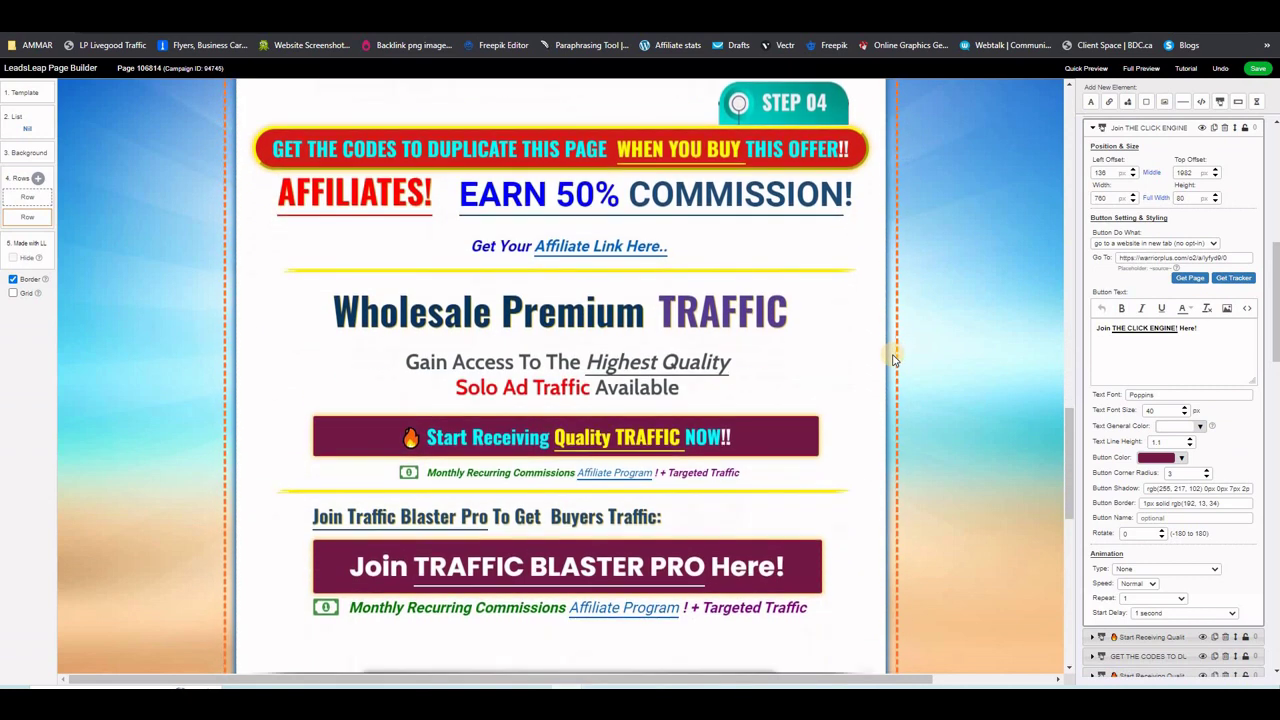
{"action": "scroll", "coordinate": [895, 358], "scroll_direction": "down", "scroll_amount": 3}
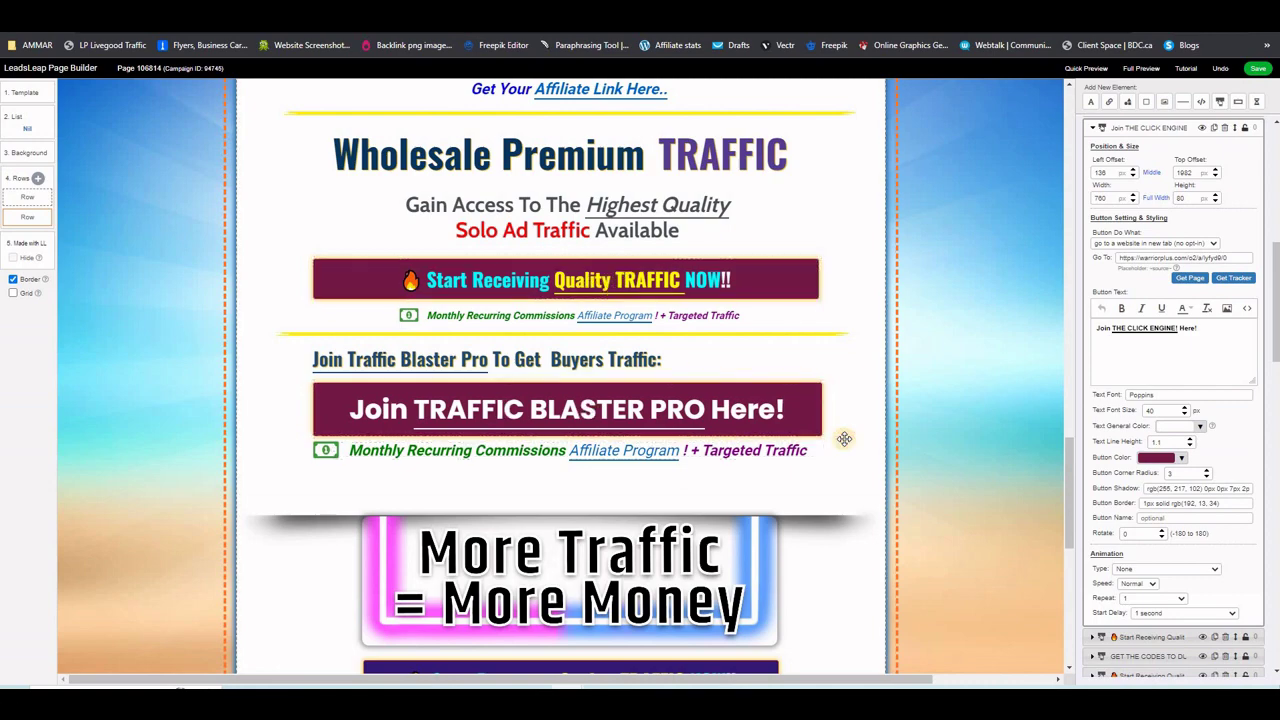
{"action": "scroll", "coordinate": [844, 438], "scroll_direction": "down", "scroll_amount": 3}
{"action": "scroll", "coordinate": [844, 438], "scroll_direction": "up", "scroll_amount": 5}
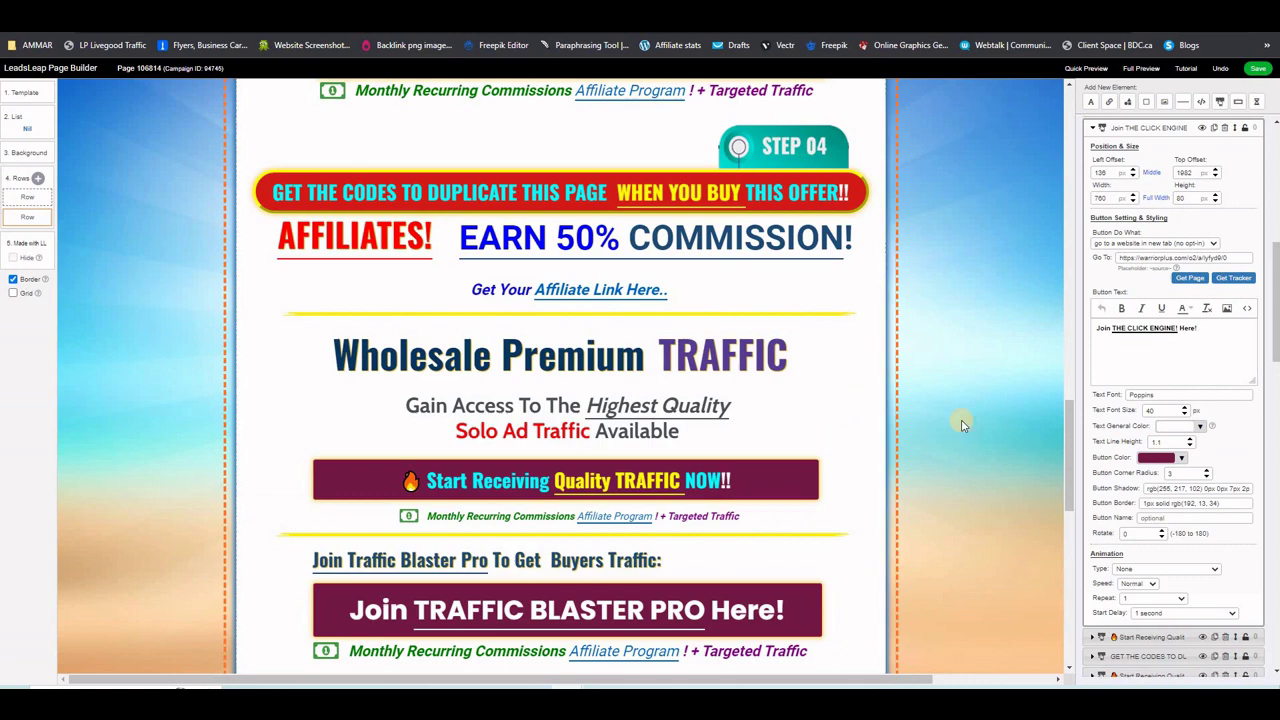
Save the ty FREE TRAFFIC page in the page editor and dismiss the save dialog
{"action": "scroll", "coordinate": [960, 417], "scroll_direction": "up", "scroll_amount": 12}
{"action": "scroll", "coordinate": [957, 408], "scroll_direction": "up", "scroll_amount": 2}
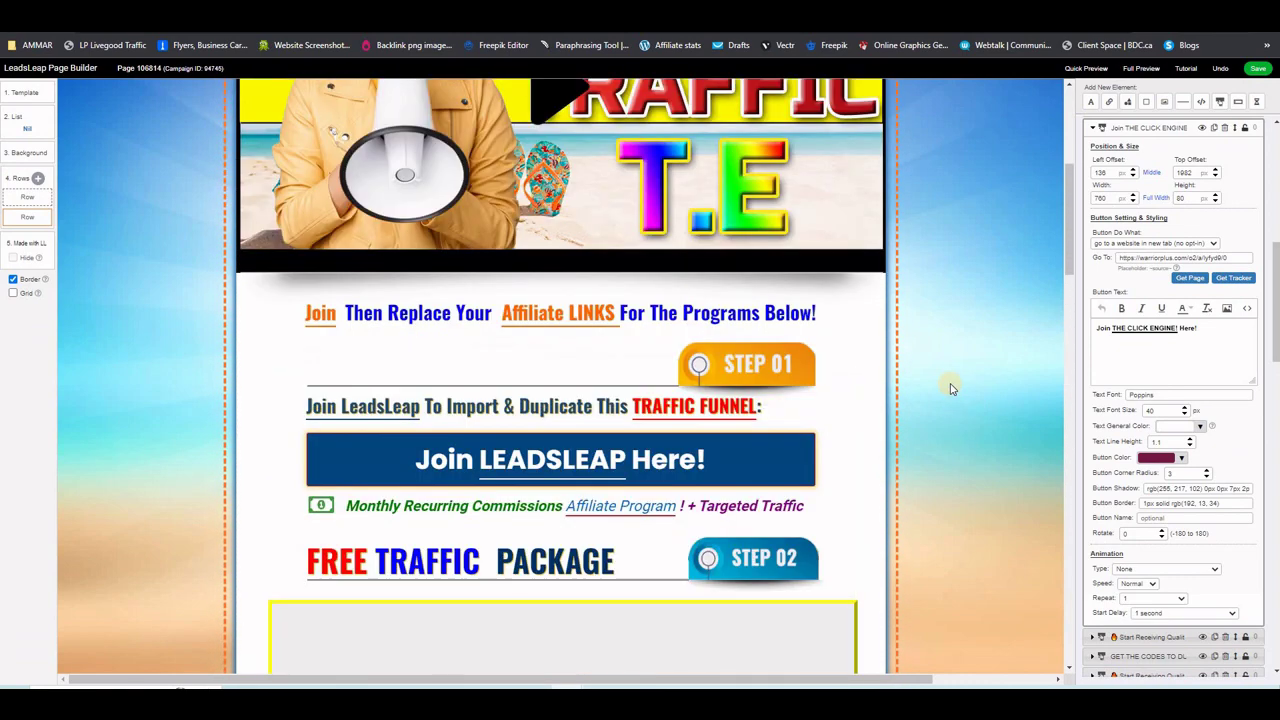
{"action": "left_click", "coordinate": [1258, 68]}
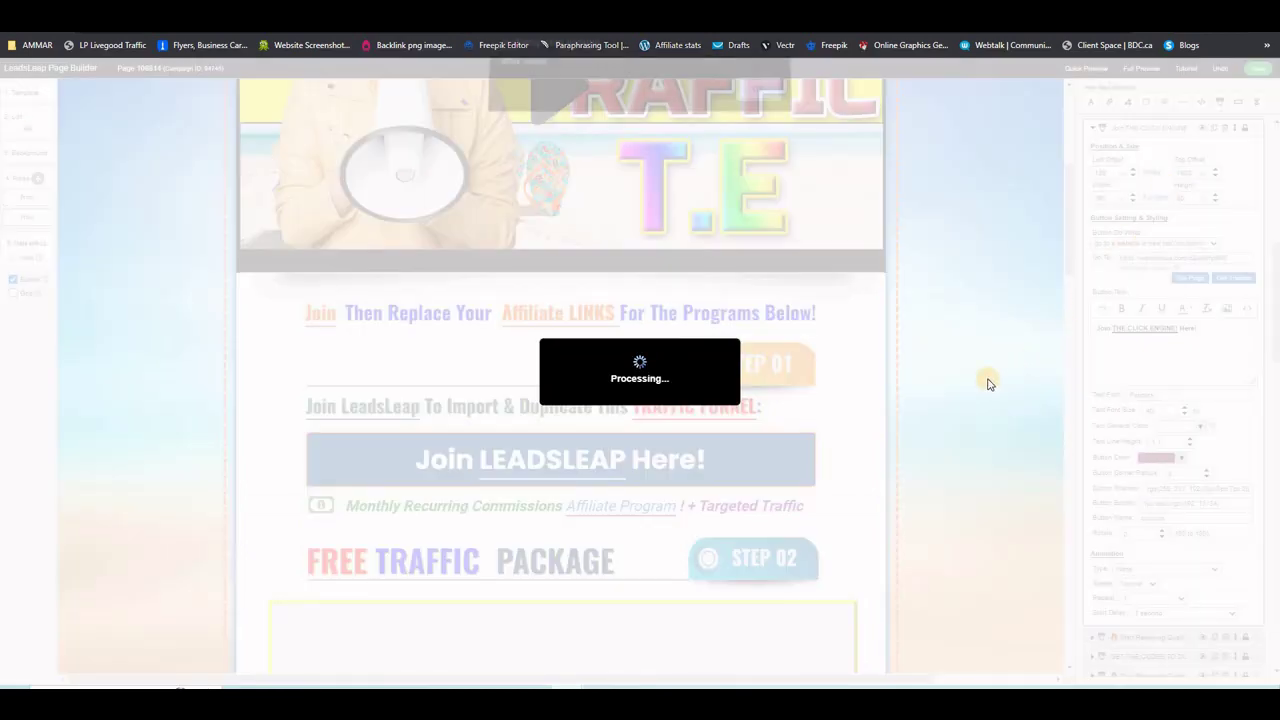
{"action": "left_click", "coordinate": [754, 99]}
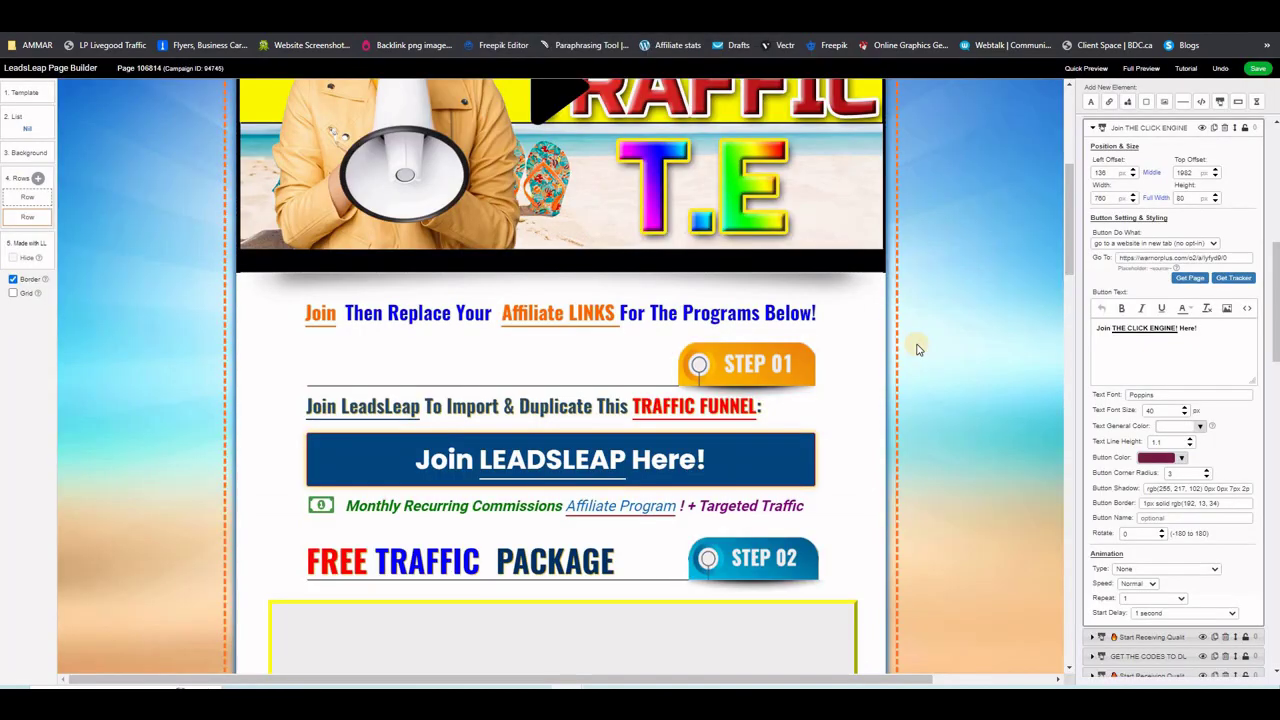